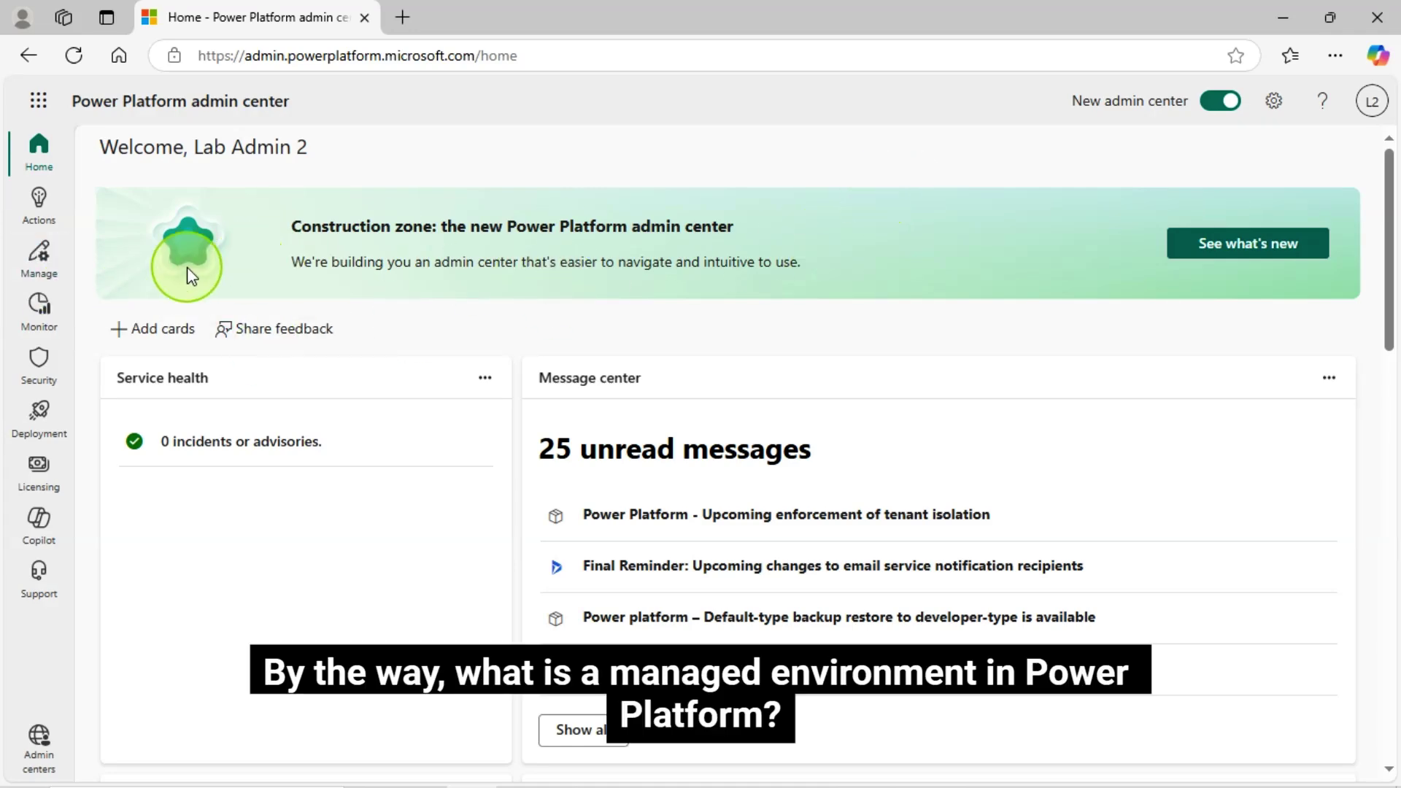
left_click(44, 255)
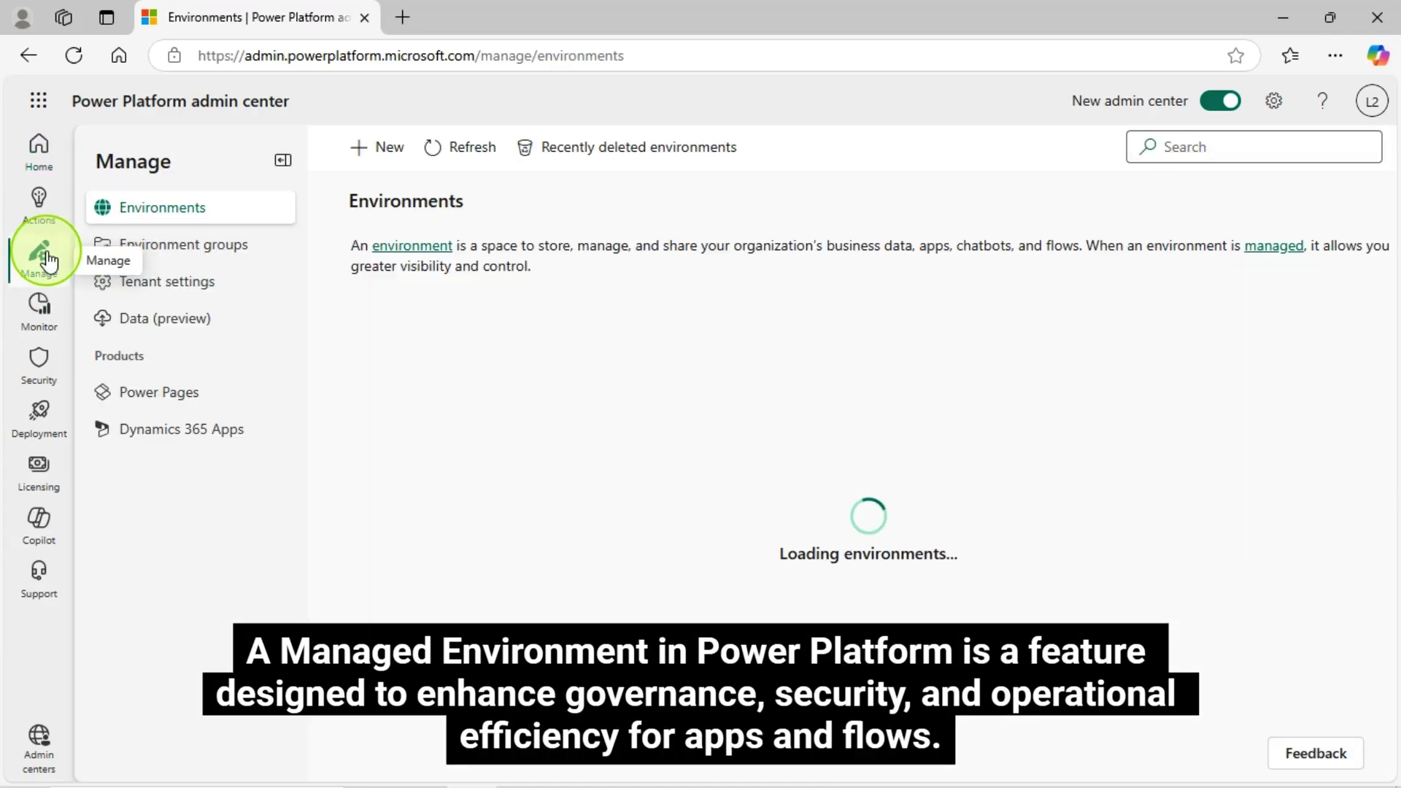
left_click(39, 148)
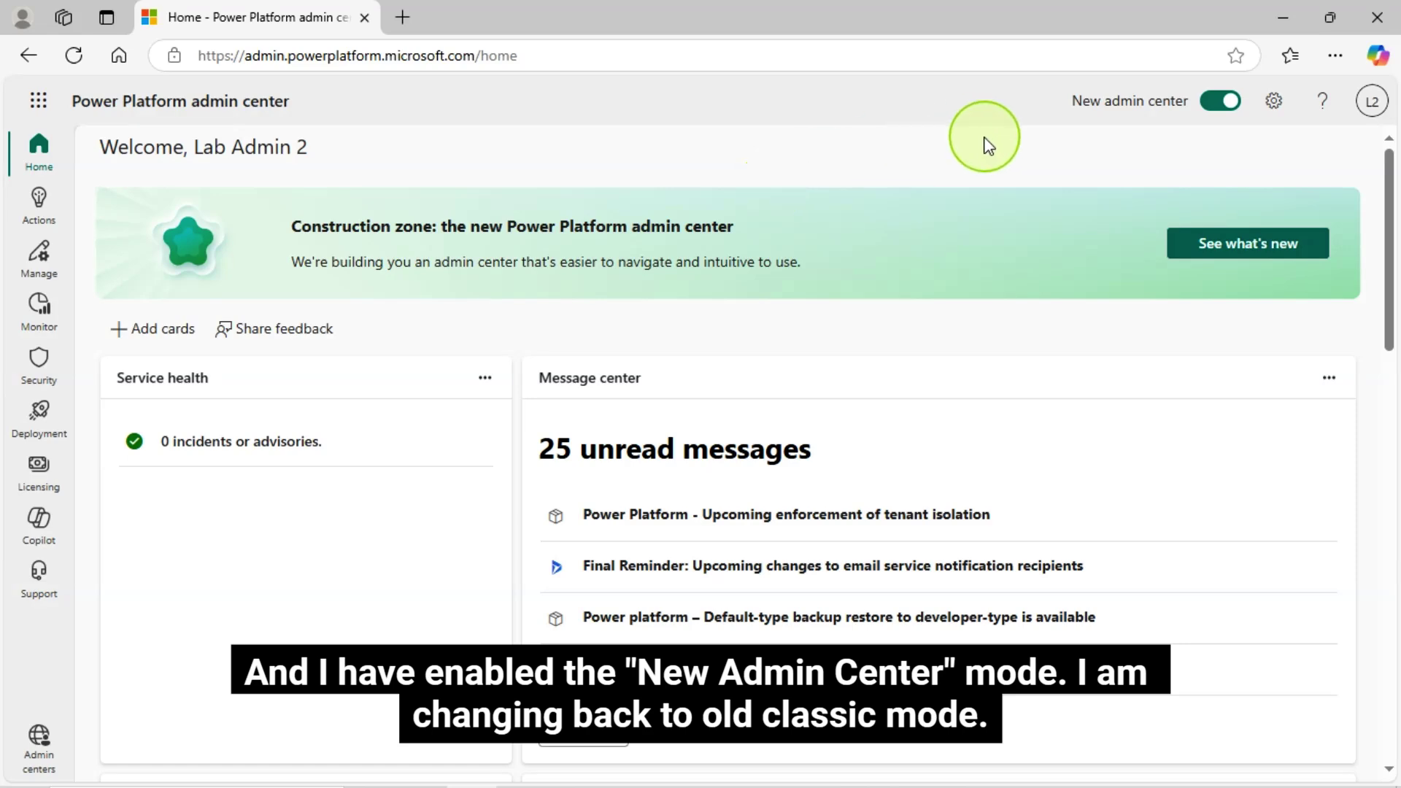
Switch to the classic admin center and open the Enable Managed Environments settings for the Personal Productivity Environment.
left_click(1215, 104)
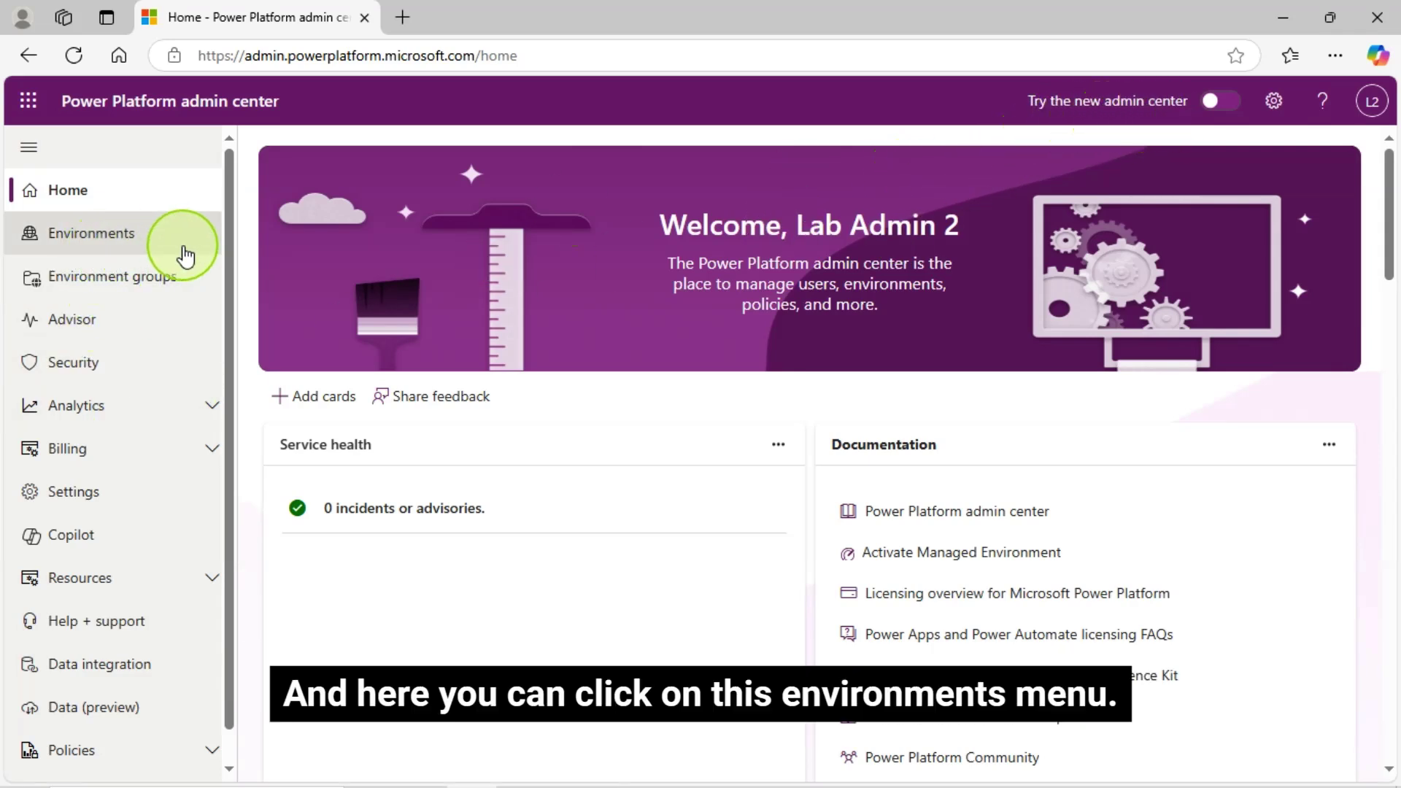
left_click(114, 237)
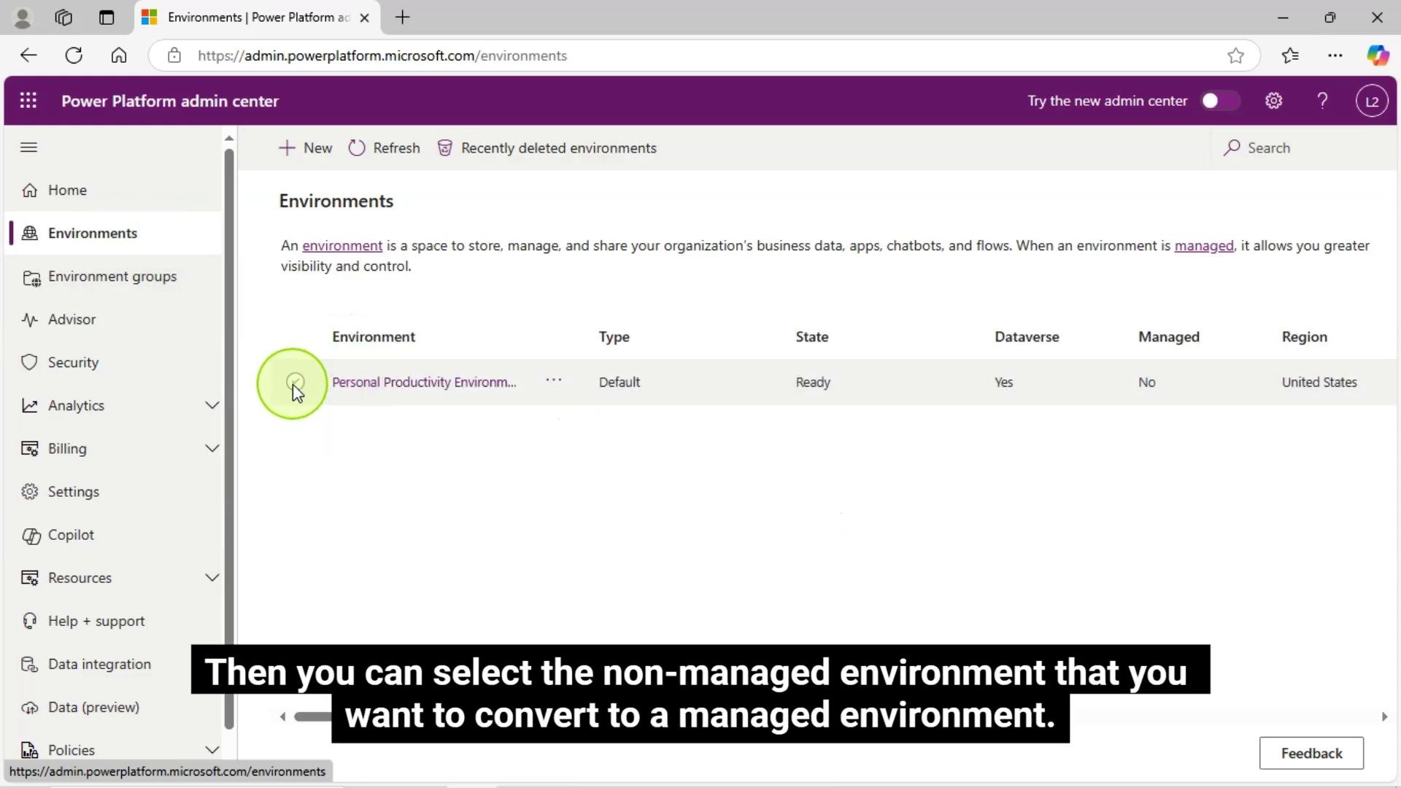
left_click(295, 383)
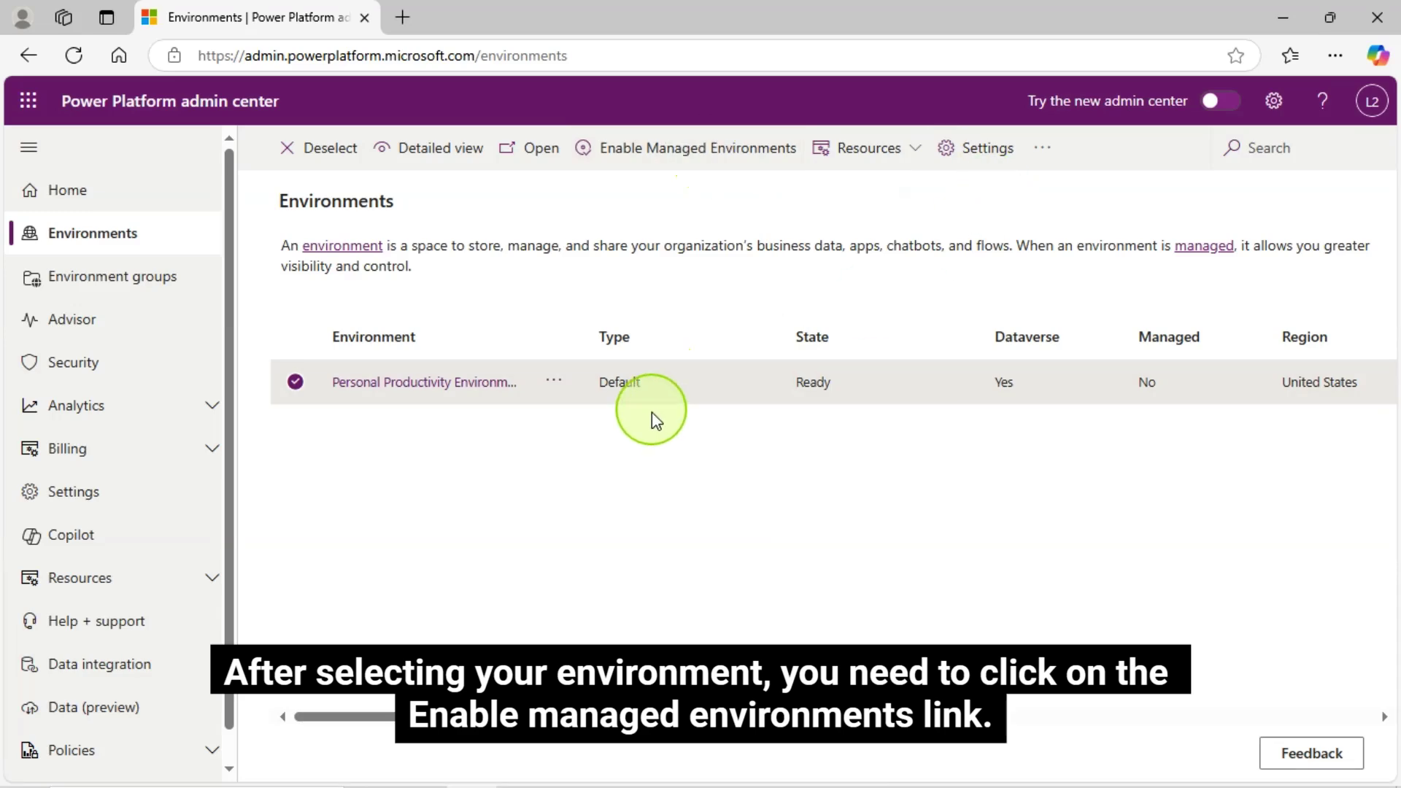
left_click(654, 149)
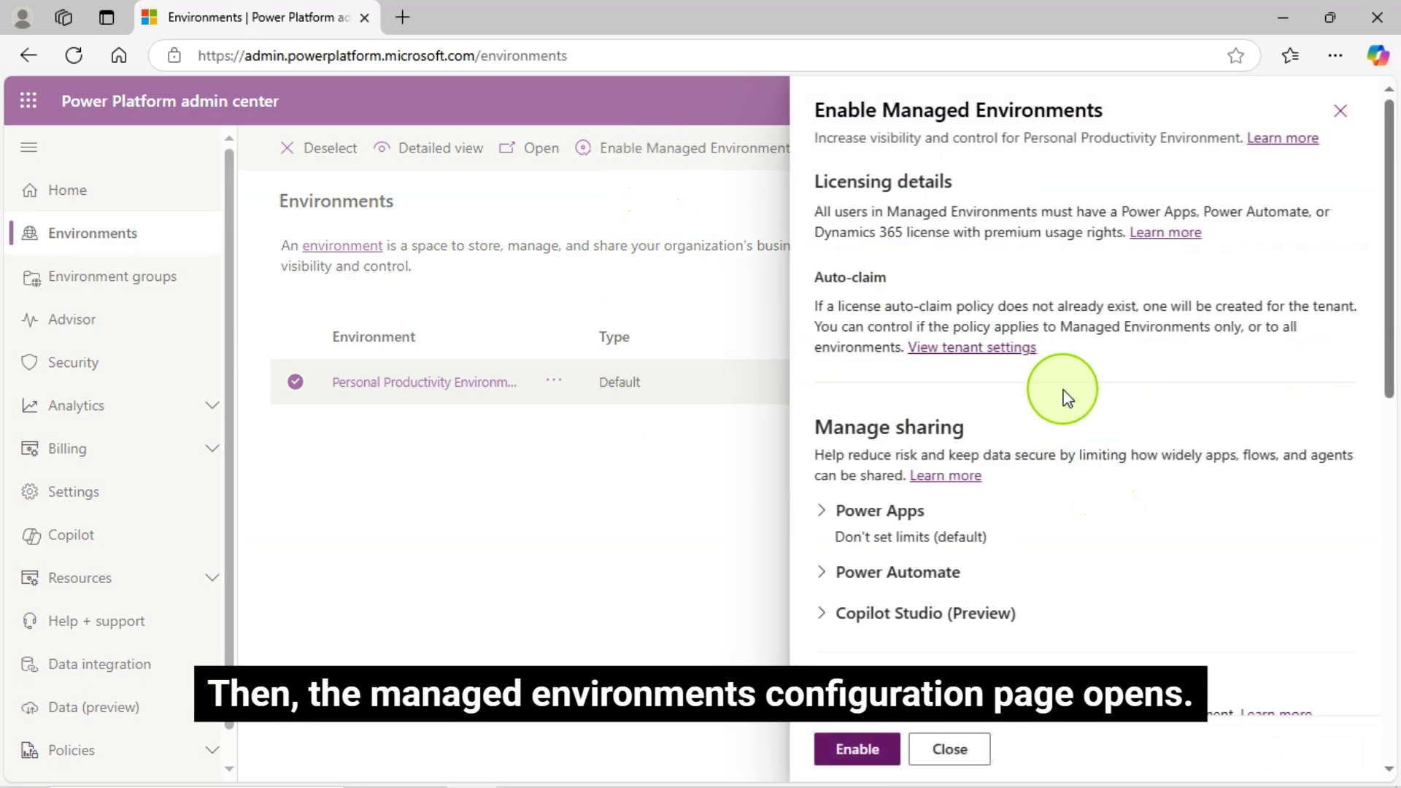
Review the sharing, solution checker, usage insights, welcome content and AI description settings, and close them without enabling.
scroll(1065, 398, "down", 10)
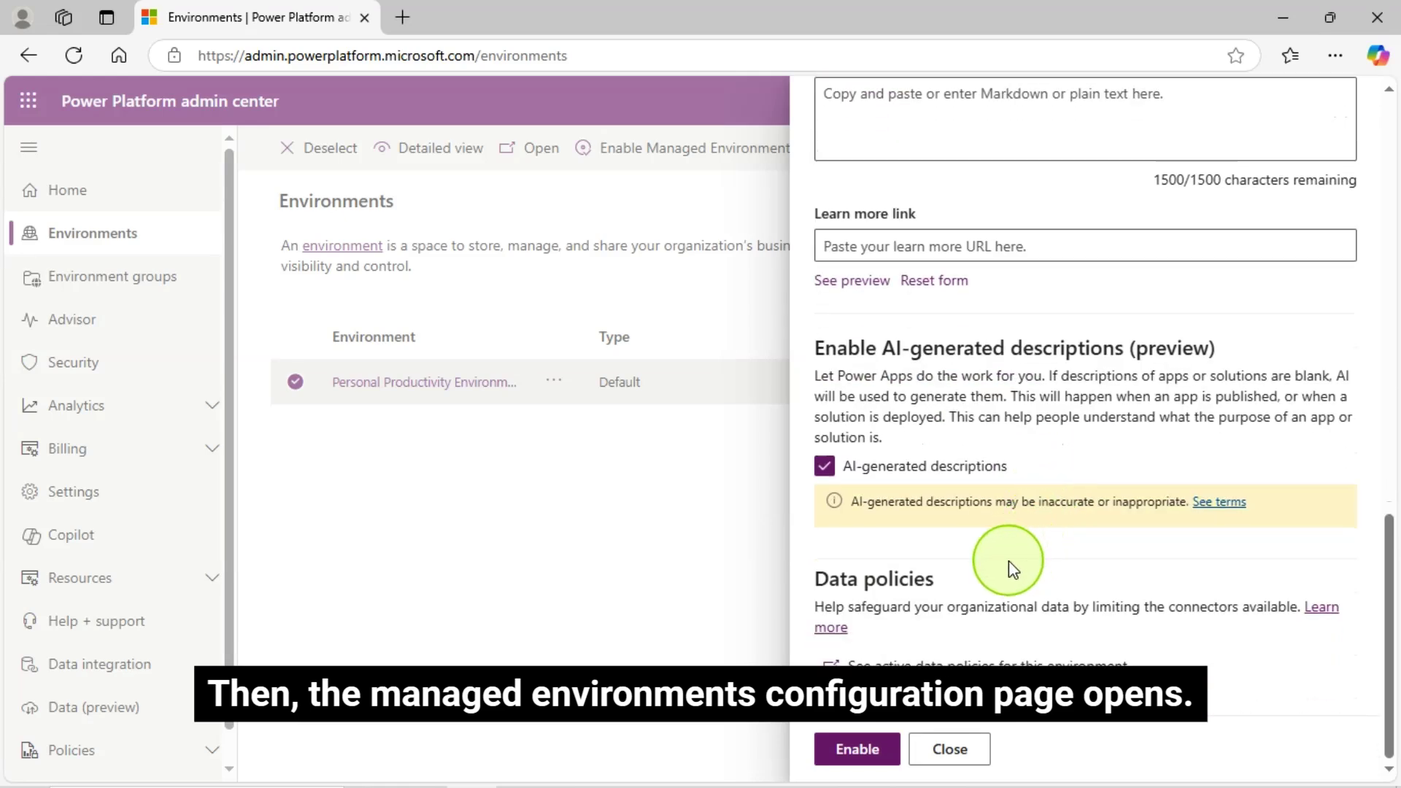
scroll(970, 538, "up", 10)
scroll(905, 379, "up", 4)
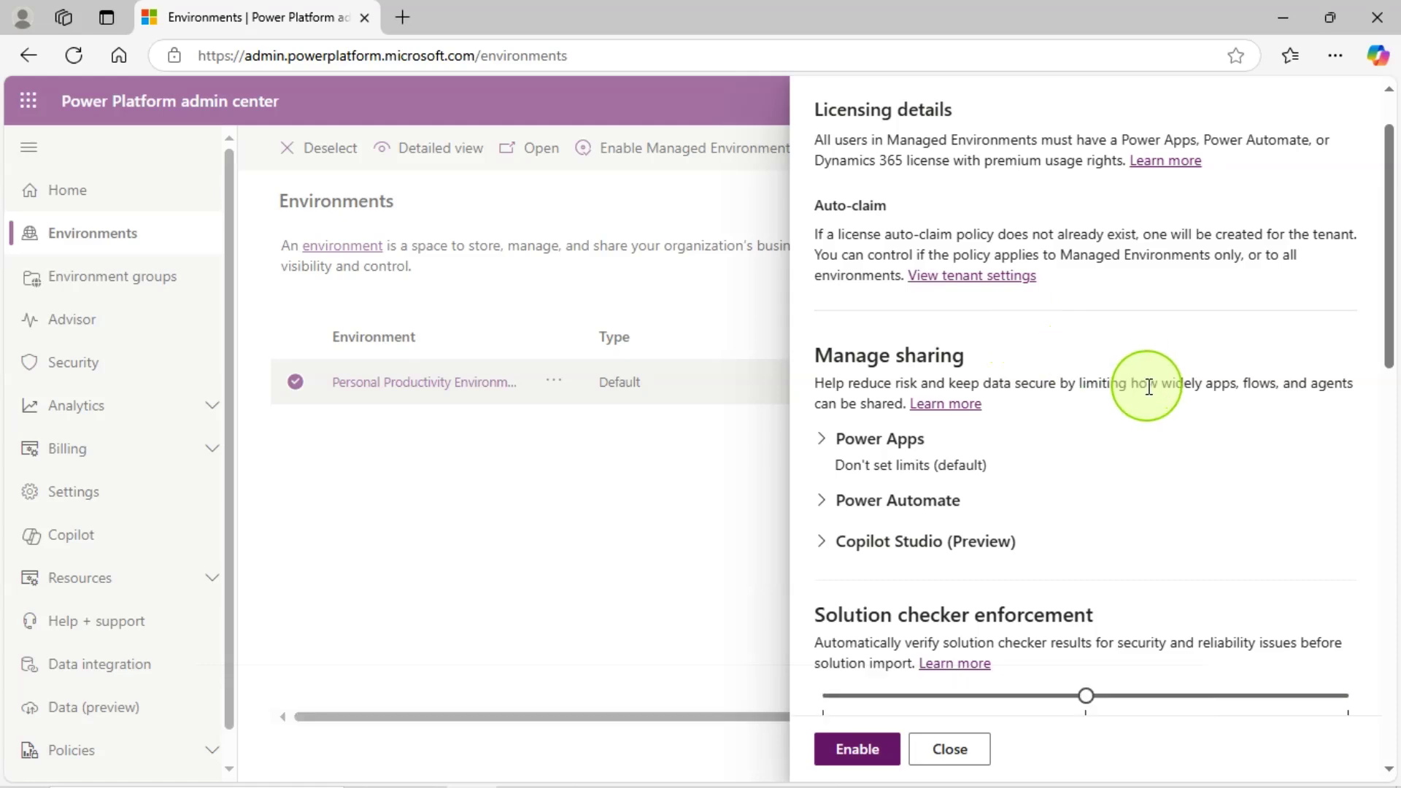
scroll(1149, 387, "up", 1)
scroll(1022, 511, "down", 4)
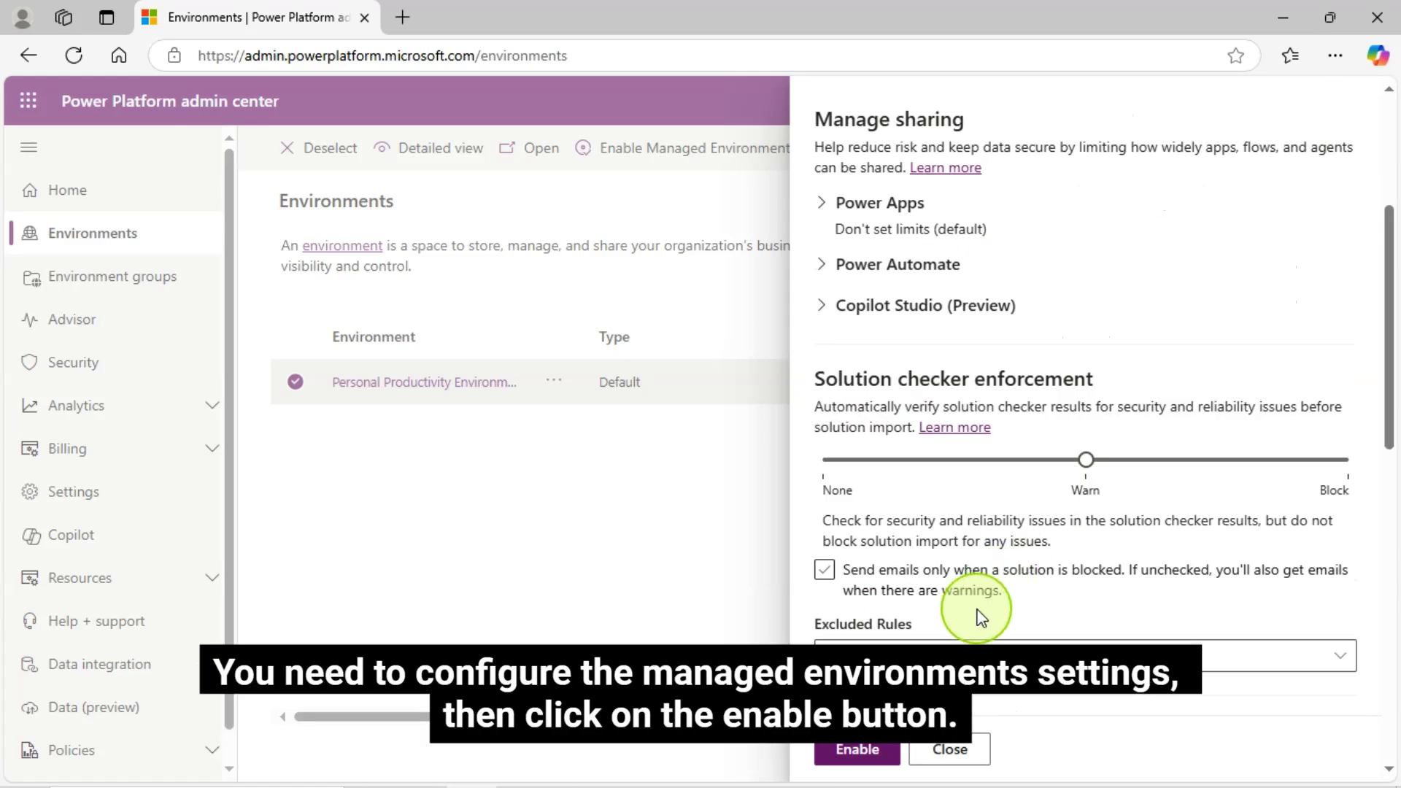
scroll(982, 619, "down", 3)
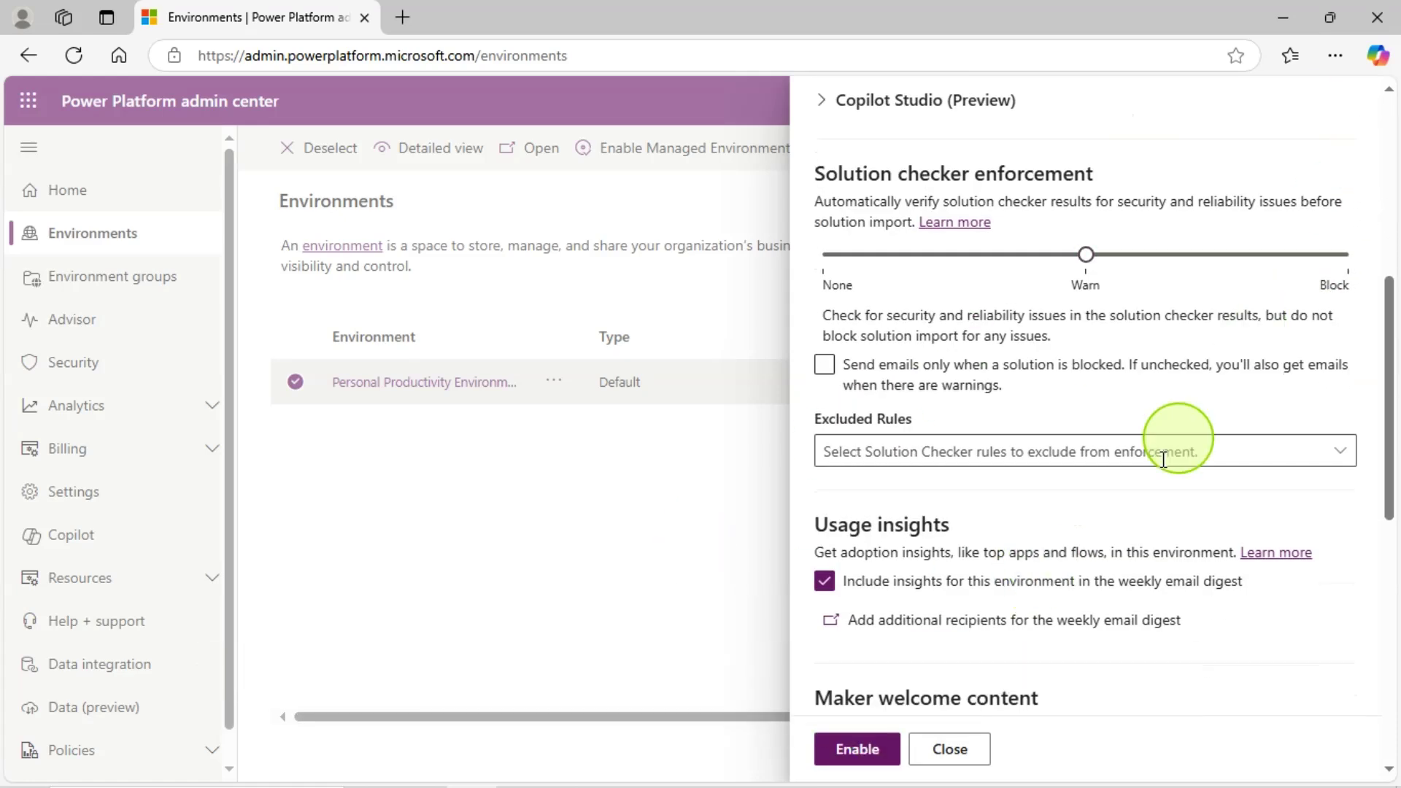
left_click(942, 752)
Reopen Enable Managed Environments from the environment's own actions, look through the configuration sections, and close without enabling.
left_click(557, 388)
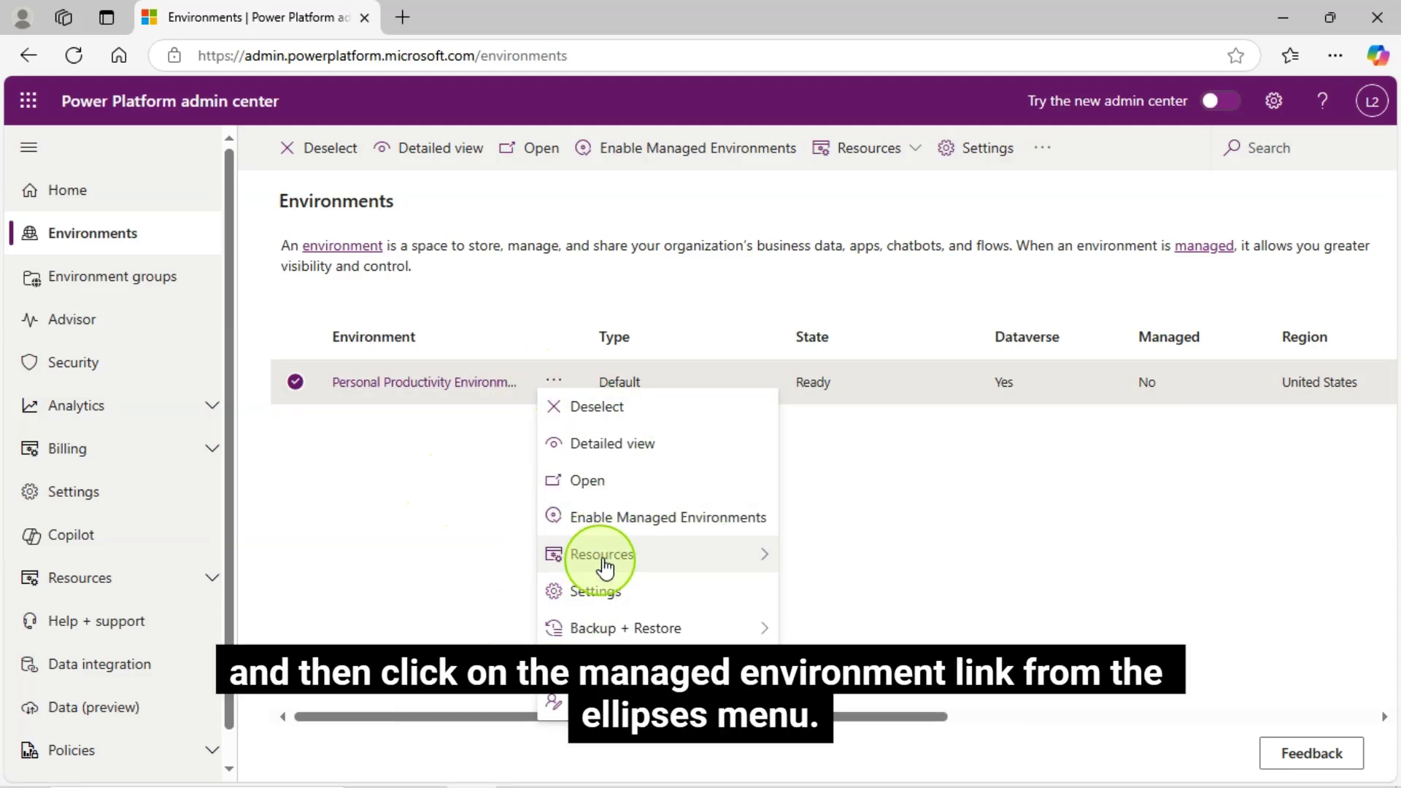
left_click(641, 520)
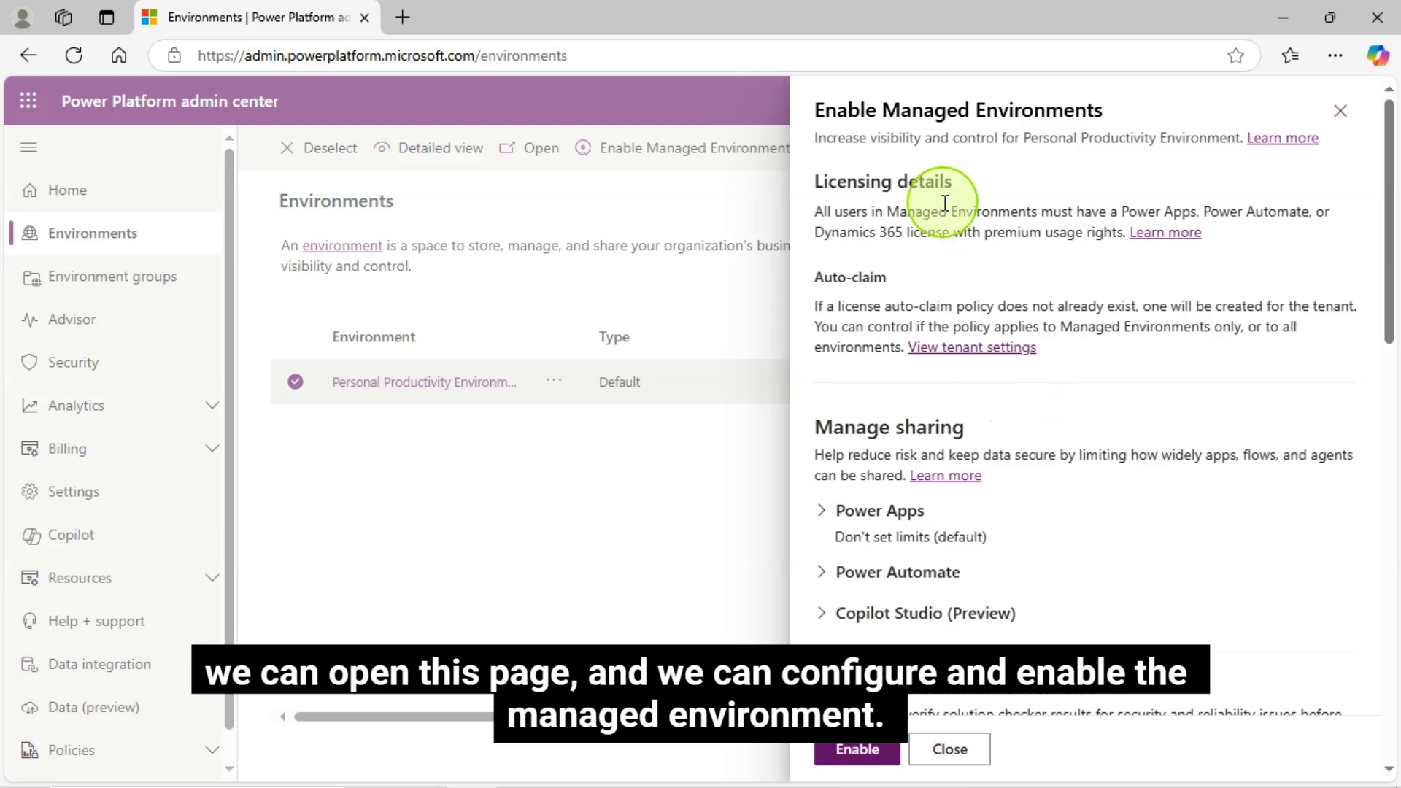
scroll(1046, 411, "down", 12)
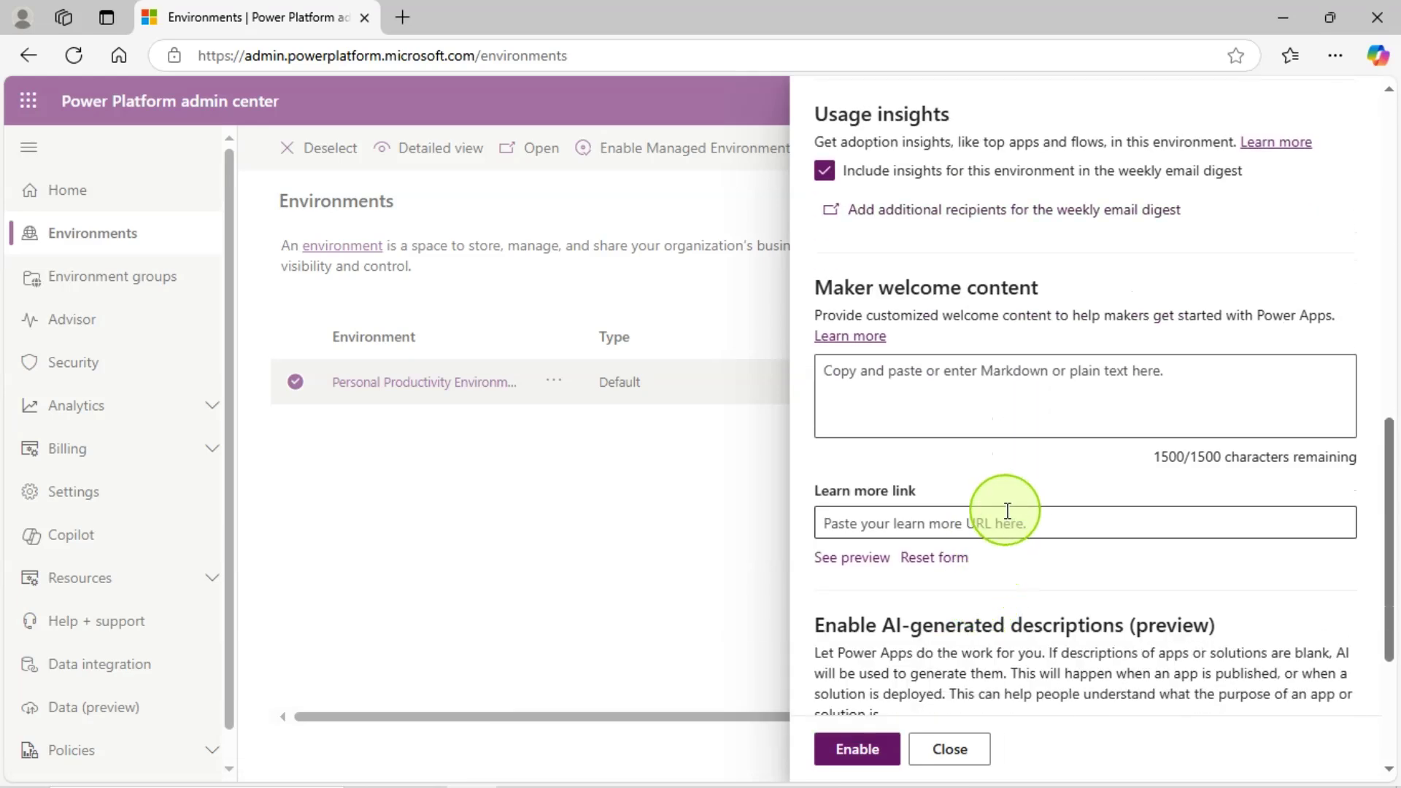
scroll(1007, 511, "down", 3)
scroll(1007, 511, "up", 9)
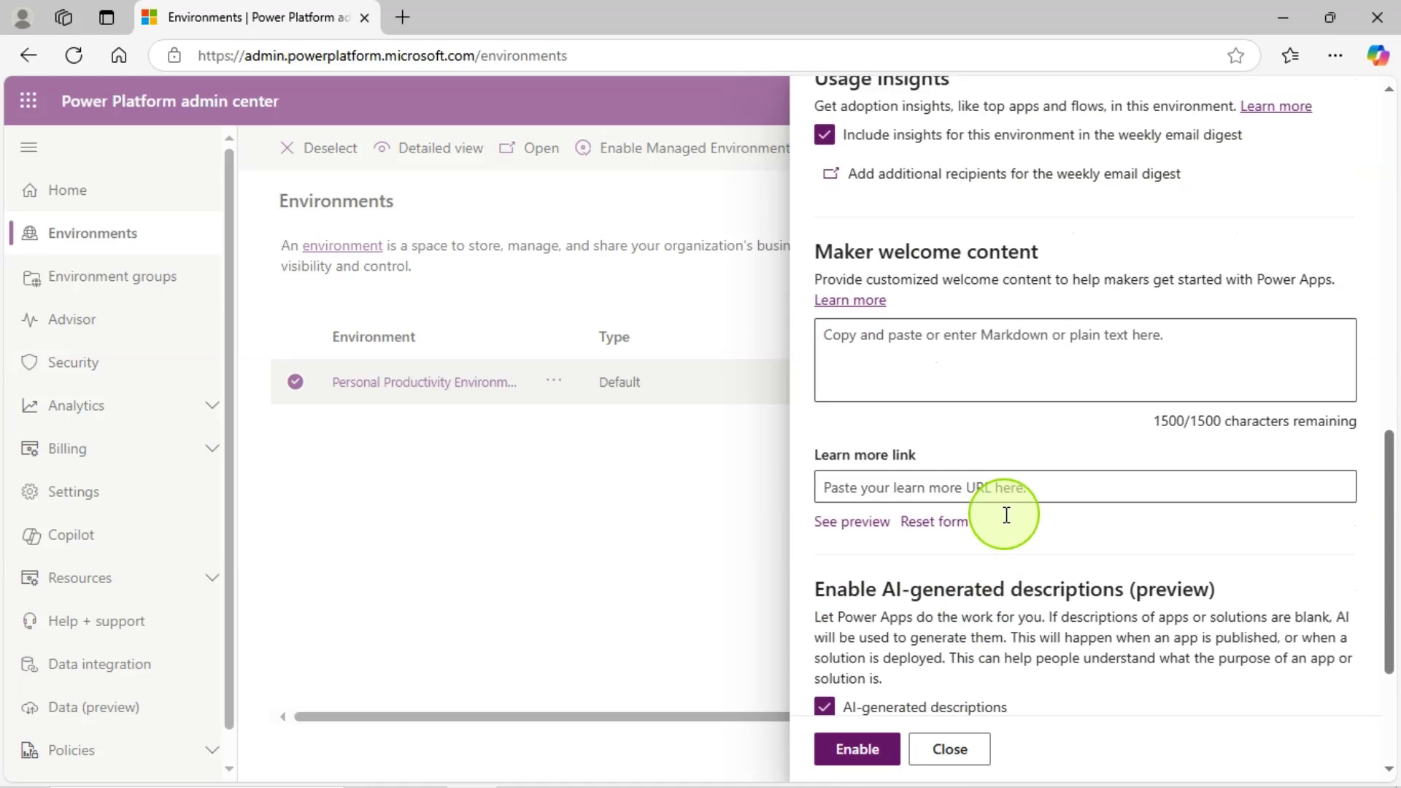
scroll(1003, 515, "up", 5)
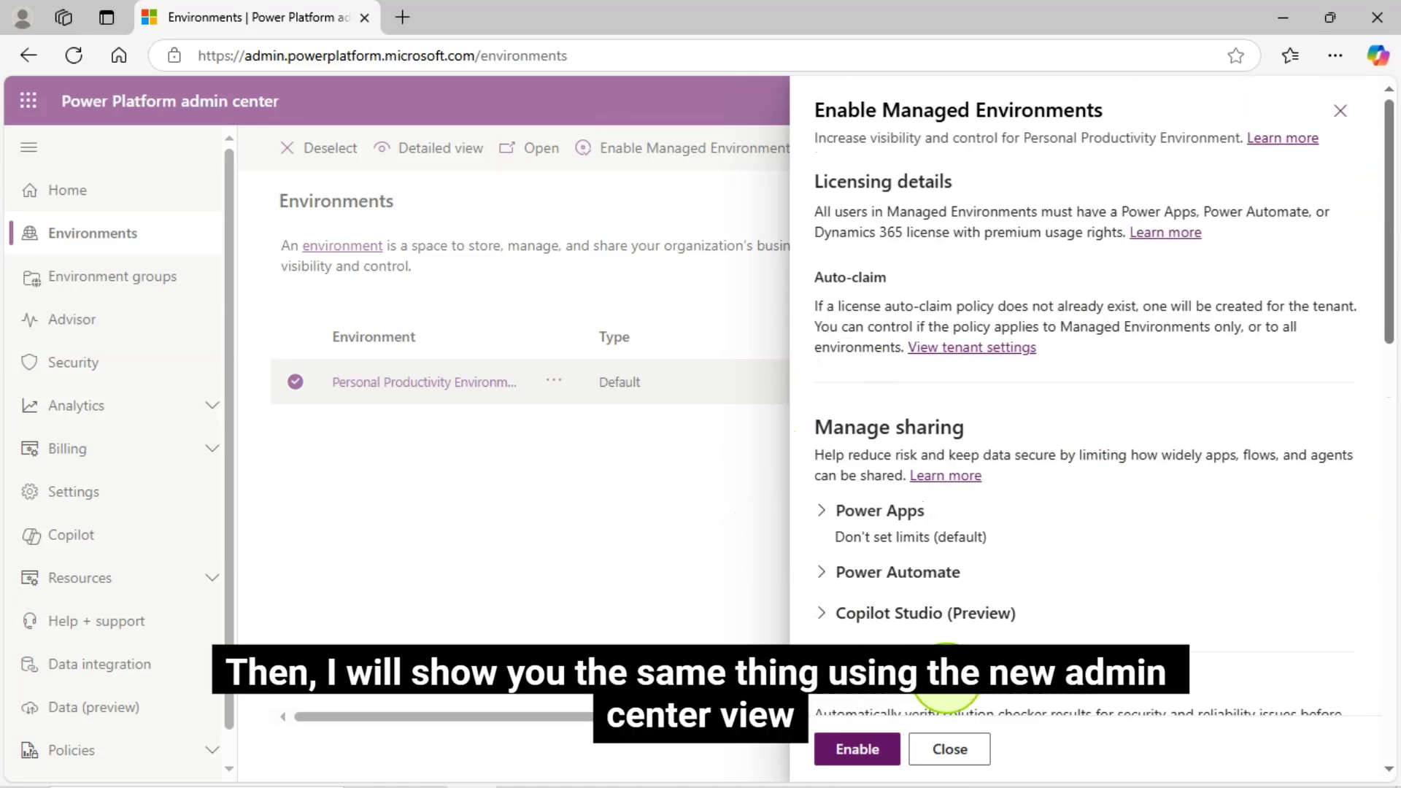
left_click(959, 746)
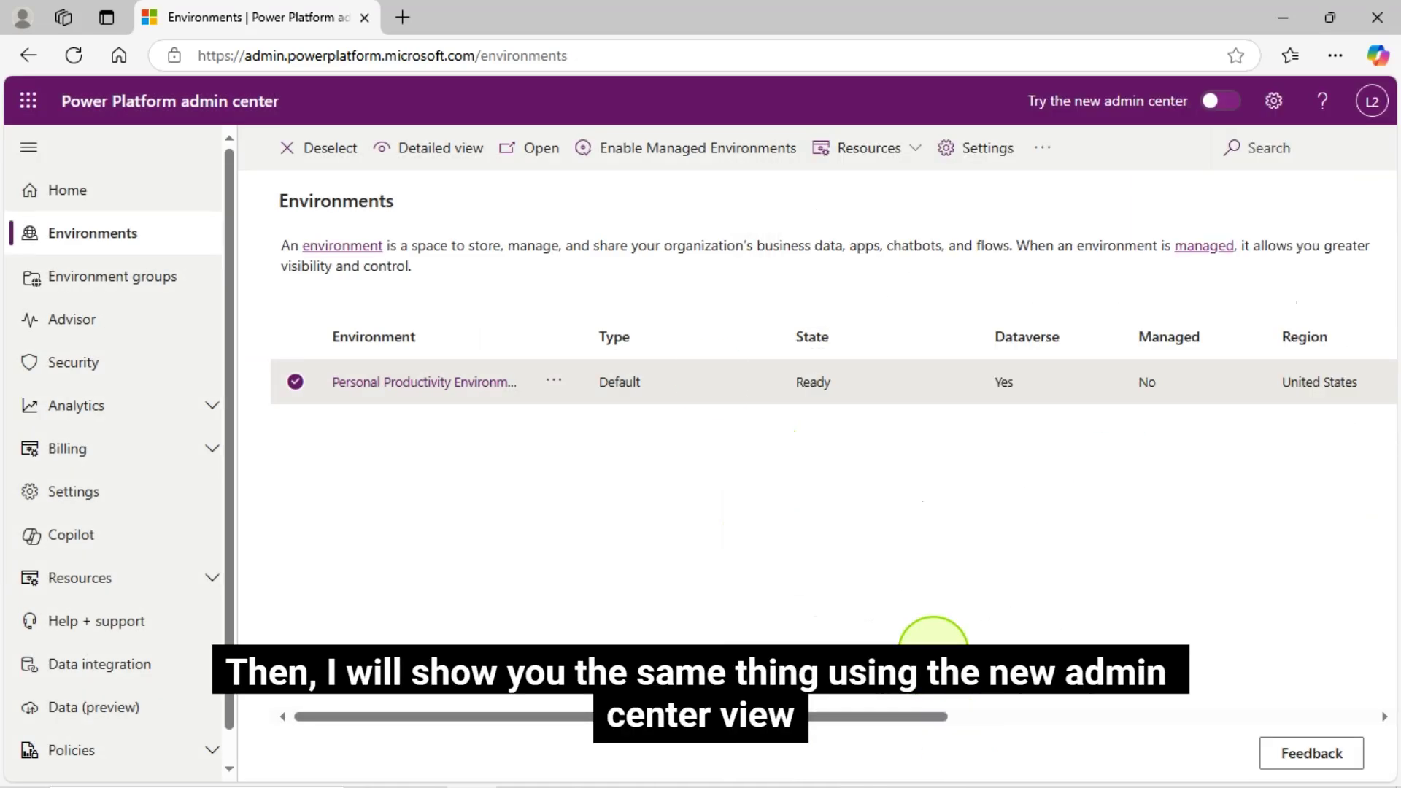
Deselect the environment, switch to the new admin center, and open the Environments list from its home page.
left_click(297, 381)
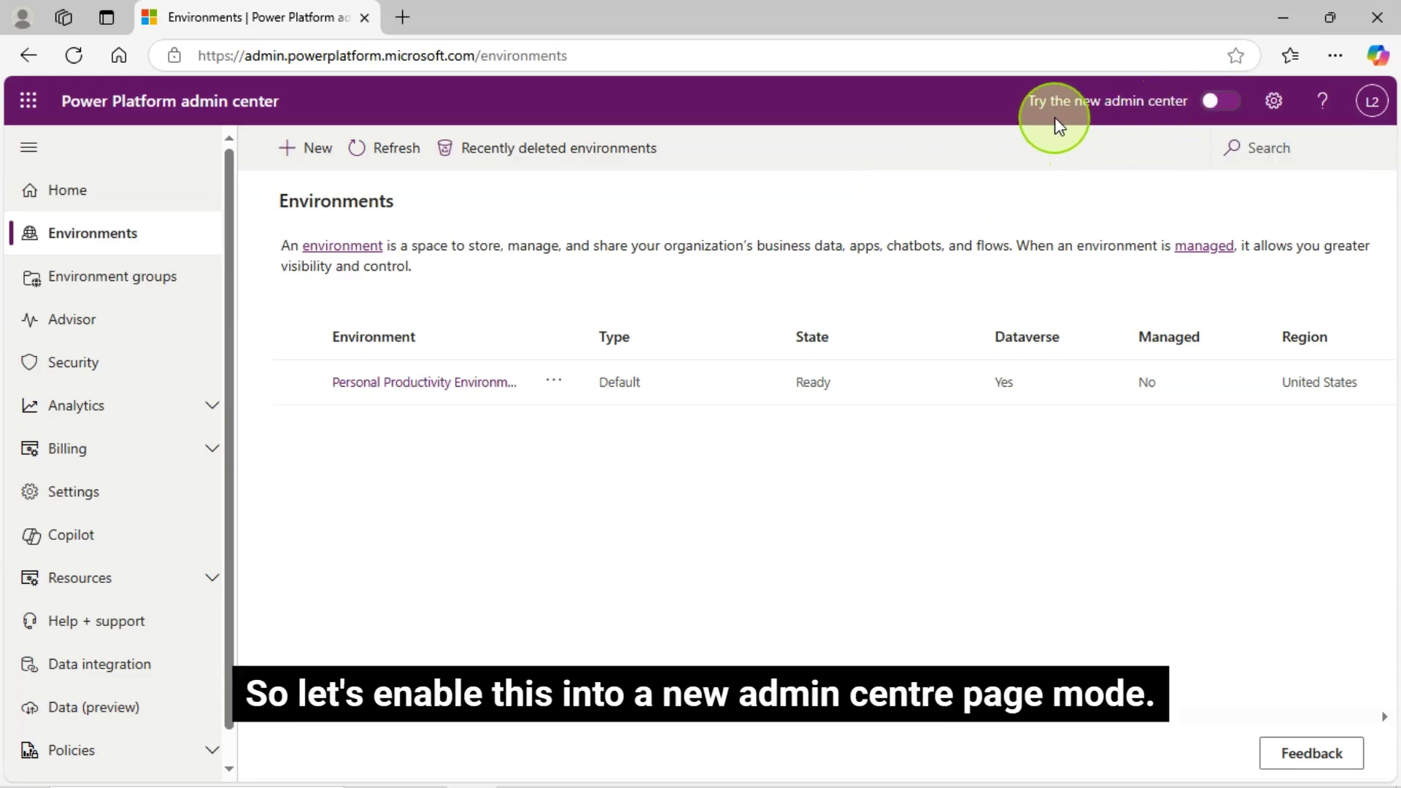
left_click(1231, 104)
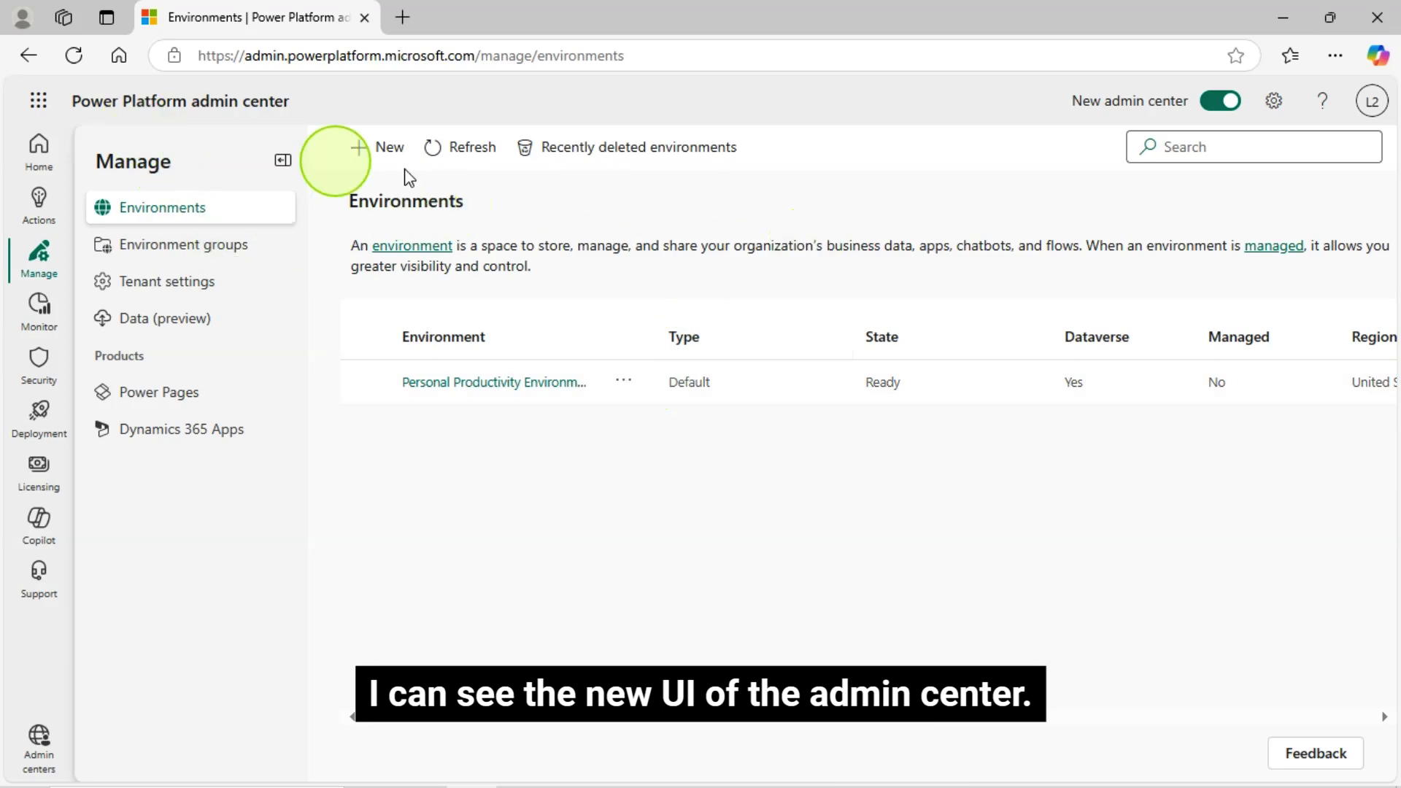
left_click(39, 148)
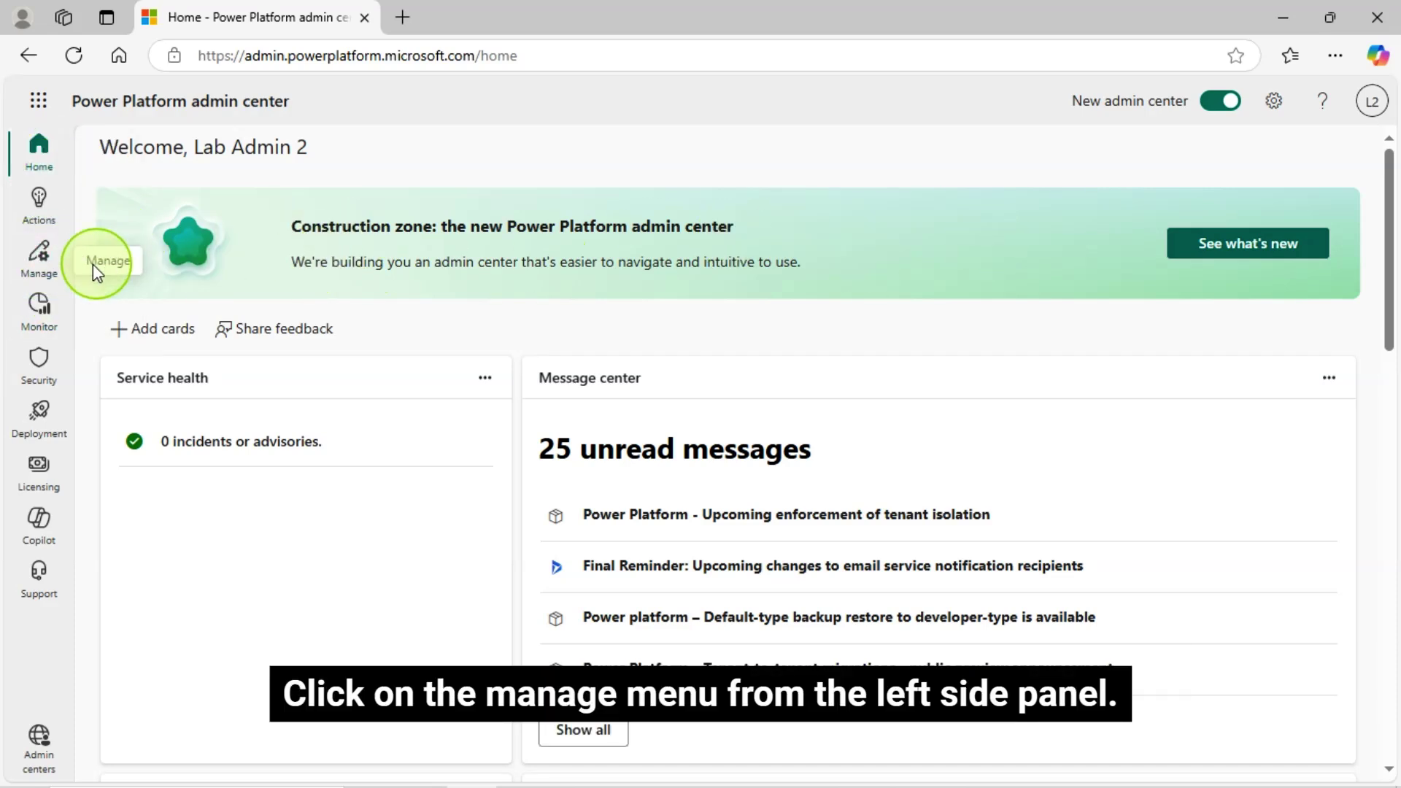
left_click(40, 255)
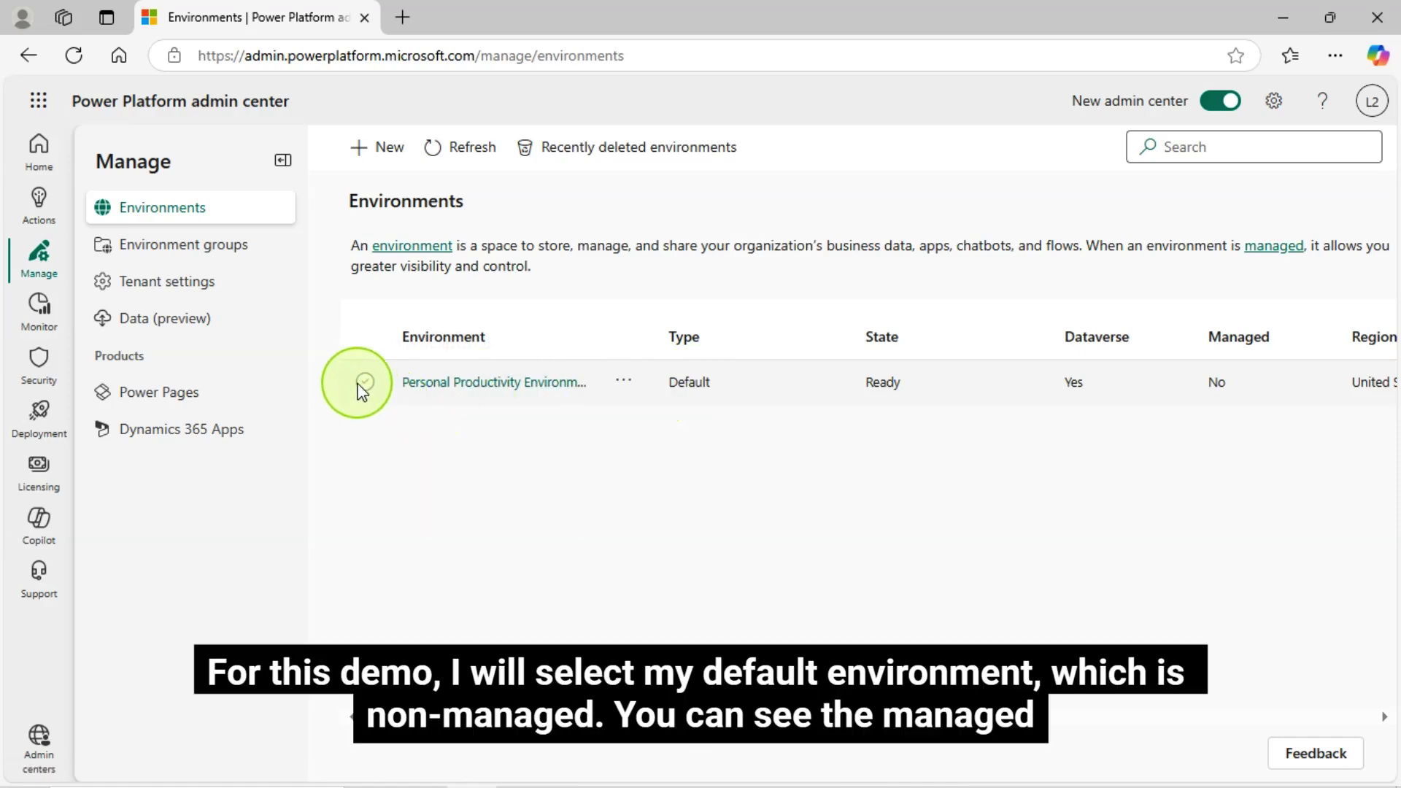
Select the Personal Productivity Environment, view its Enable Managed Environments settings, and close them without enabling.
left_click(364, 382)
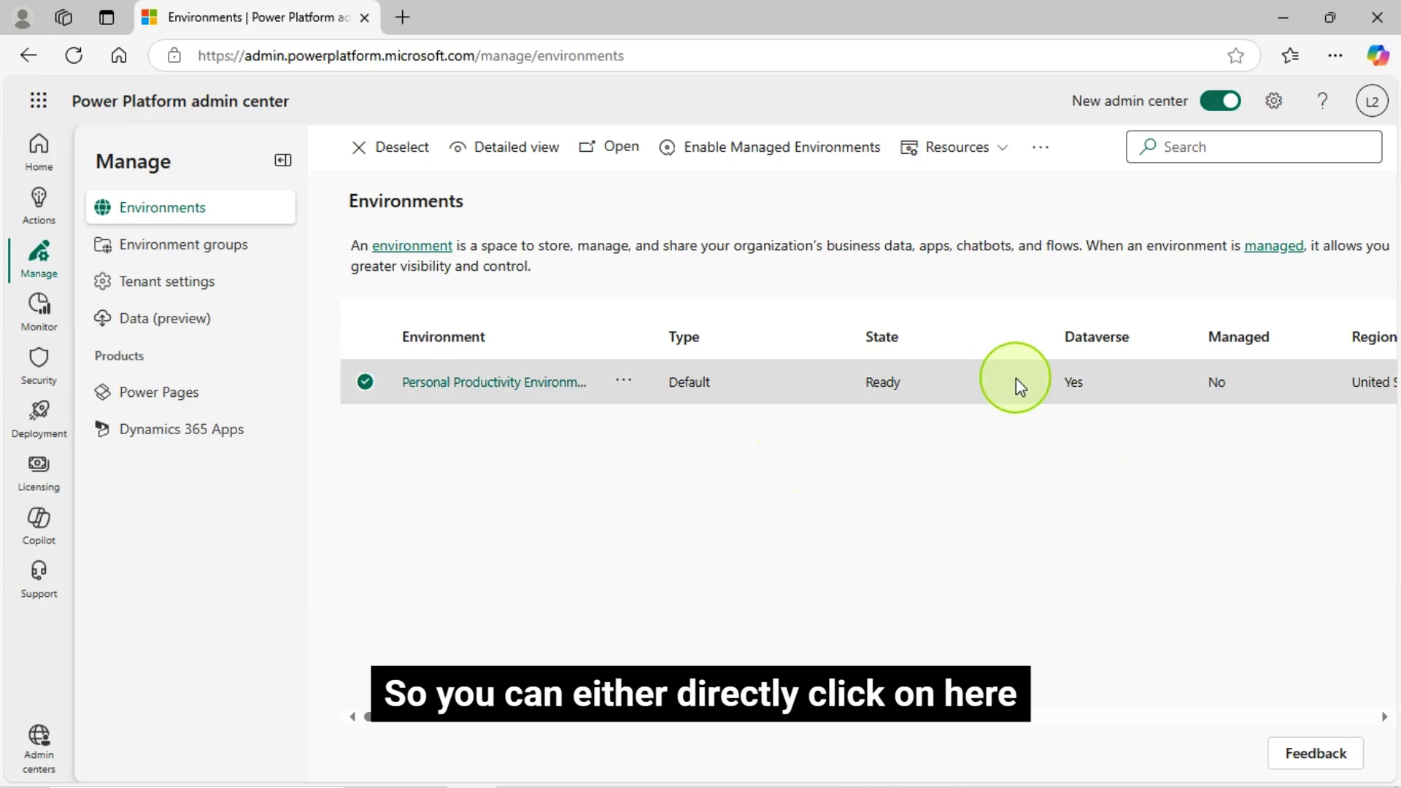
left_click(736, 150)
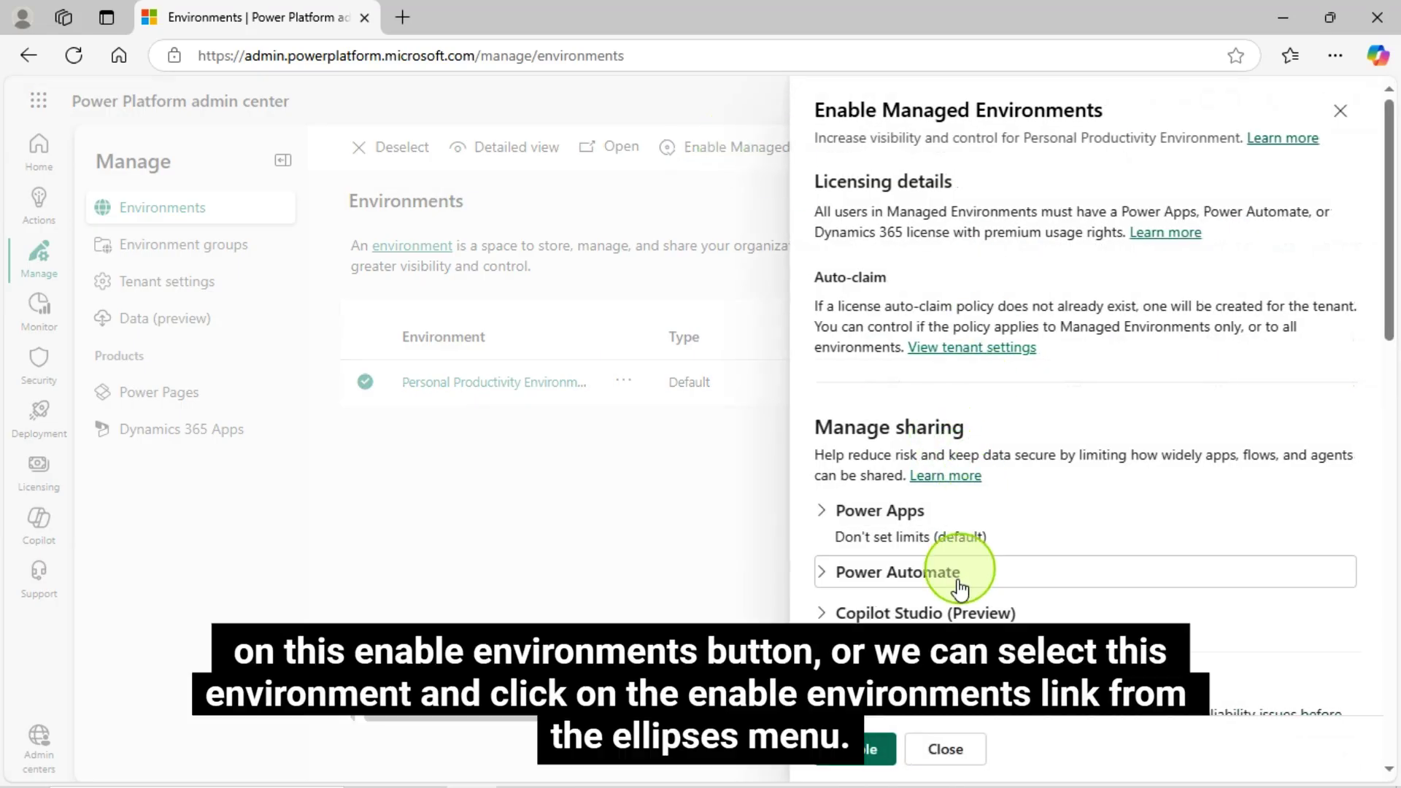
scroll(959, 591, "down", 4)
left_click(875, 748)
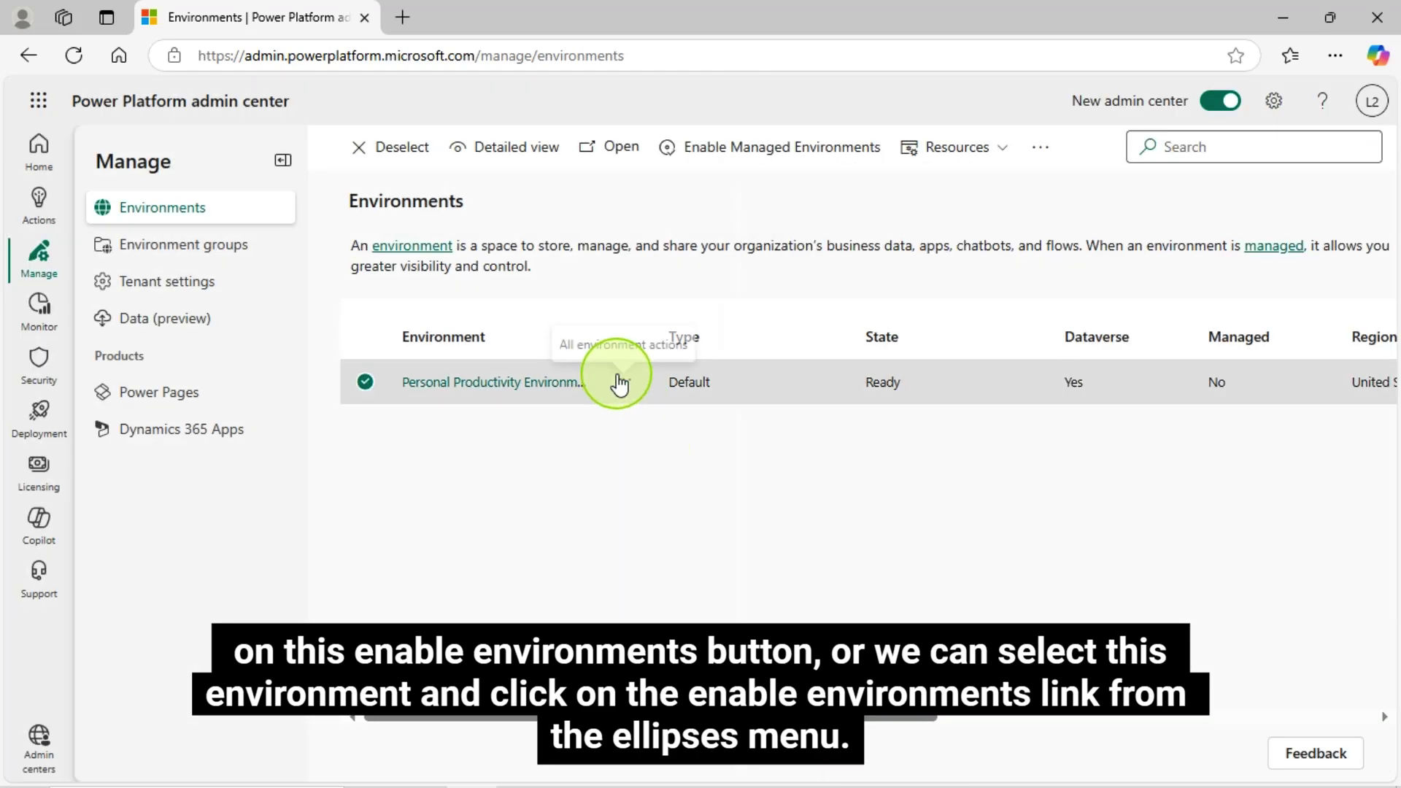
Open Enable Managed Environments from the Personal Productivity Environment's own actions and examine all of its configuration sections.
left_click(619, 381)
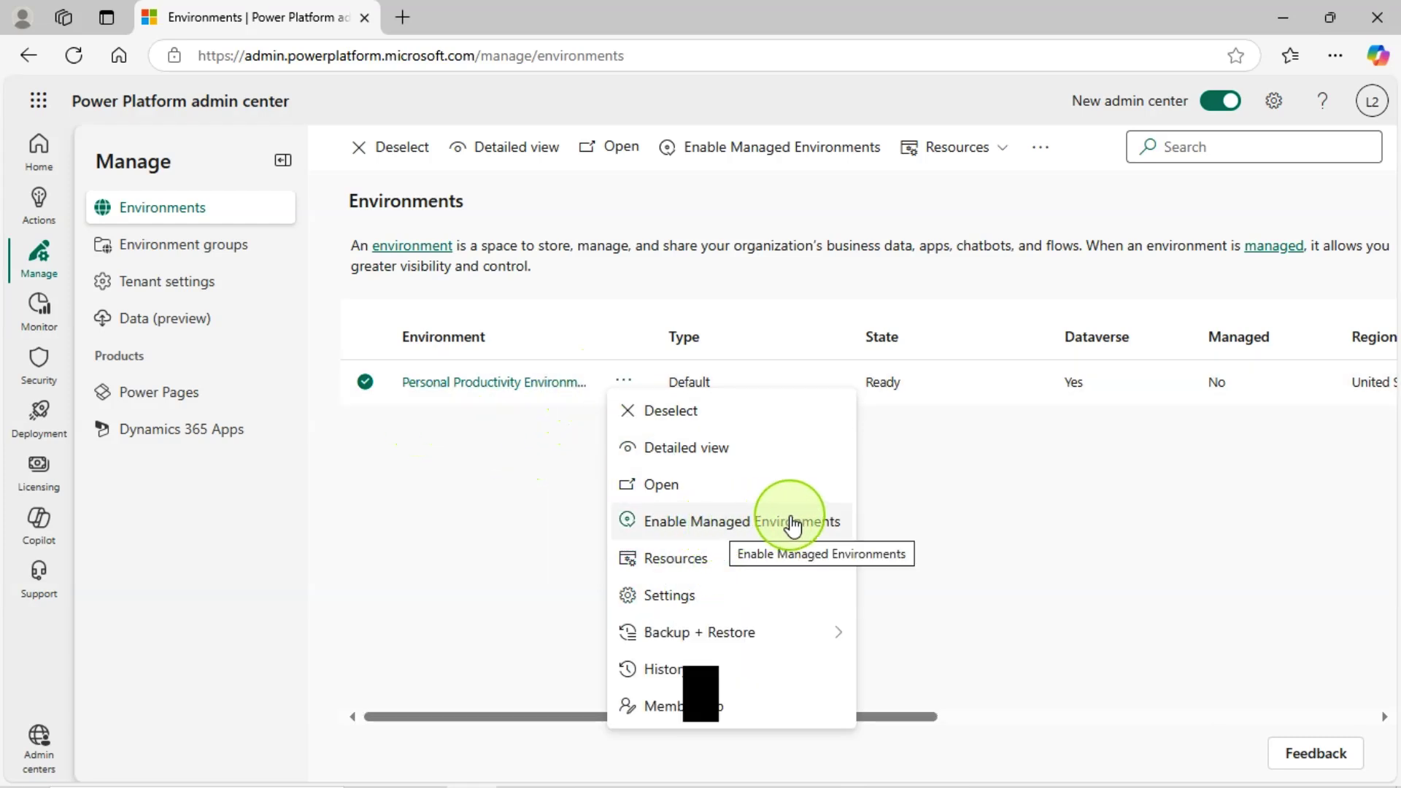
left_click(738, 533)
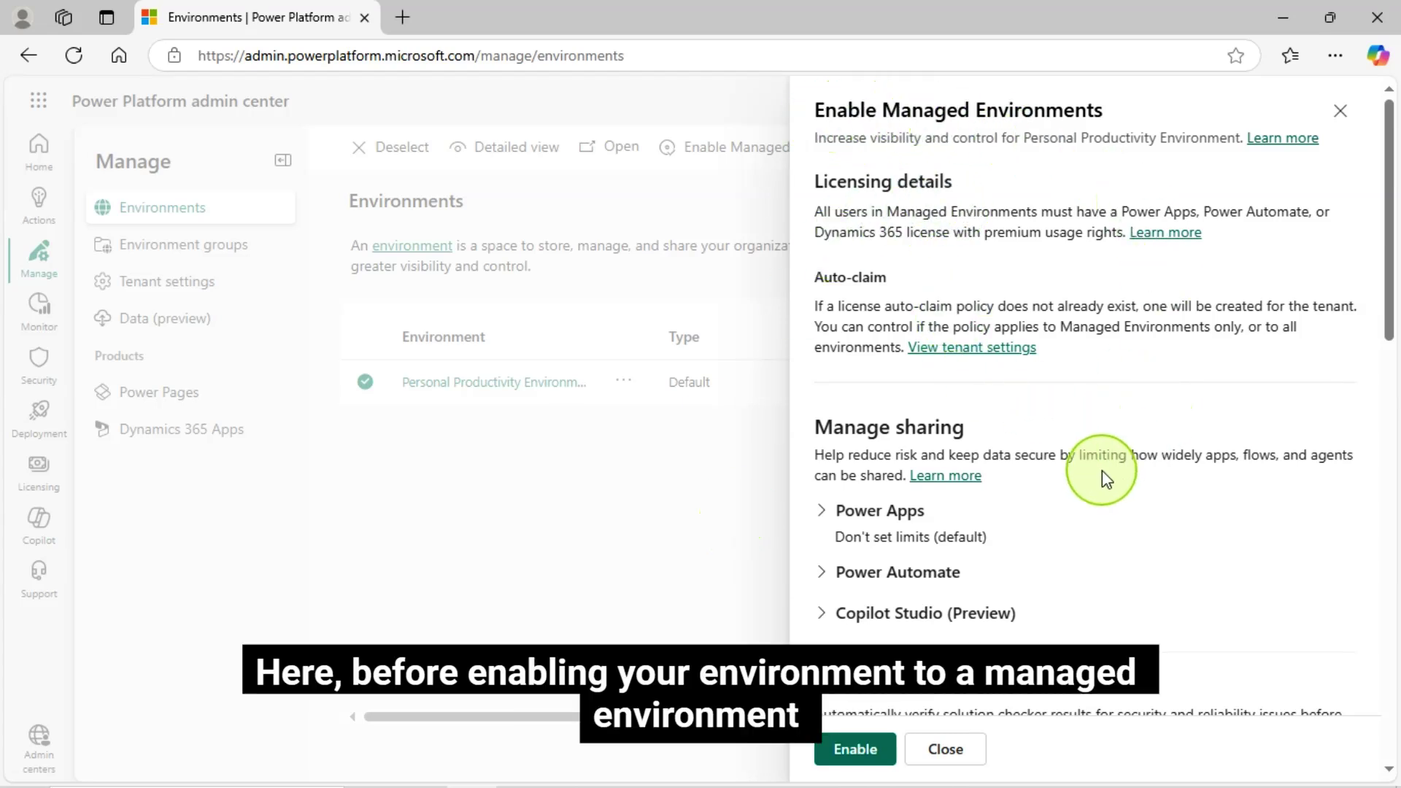
scroll(1104, 482, "down", 4)
scroll(1105, 503, "down", 12)
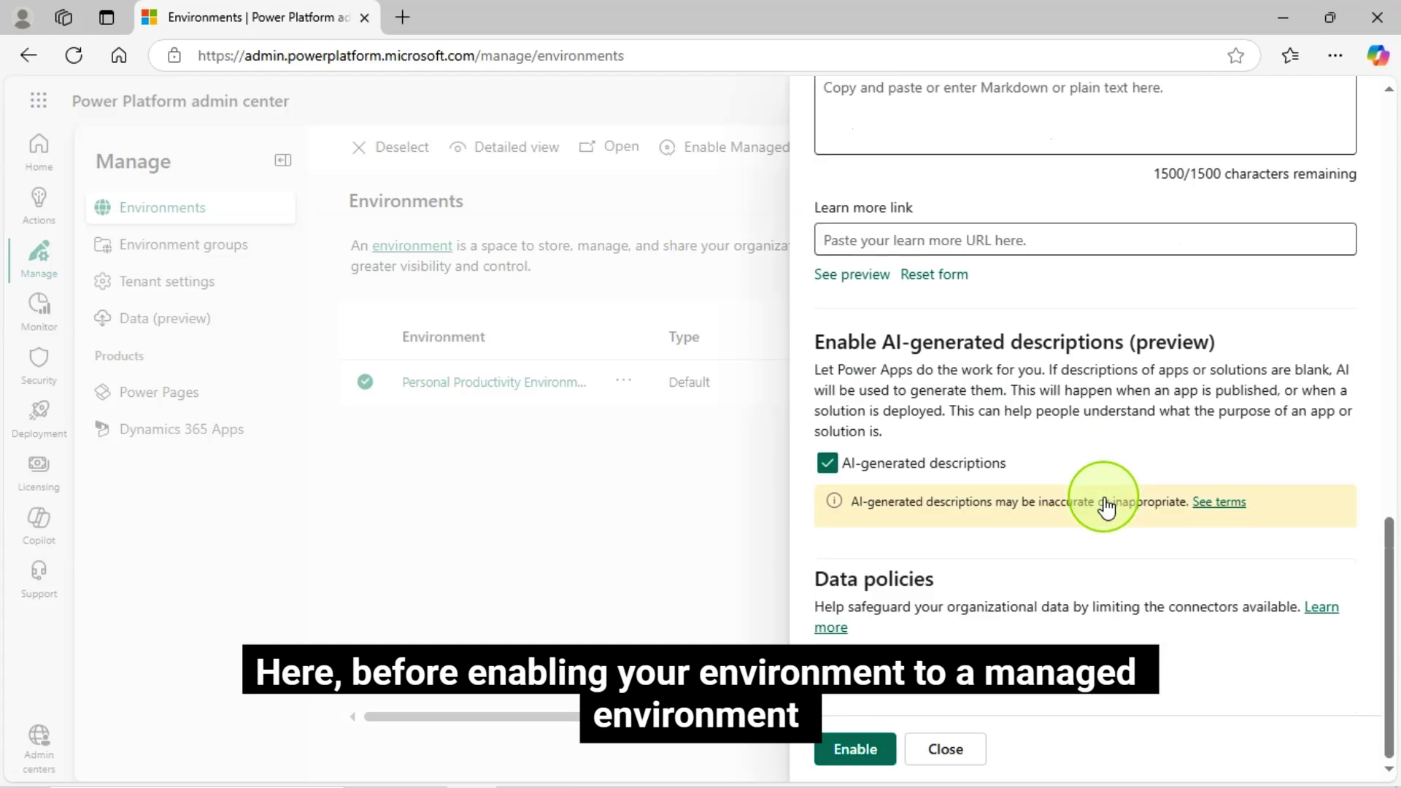
scroll(1058, 491, "up", 15)
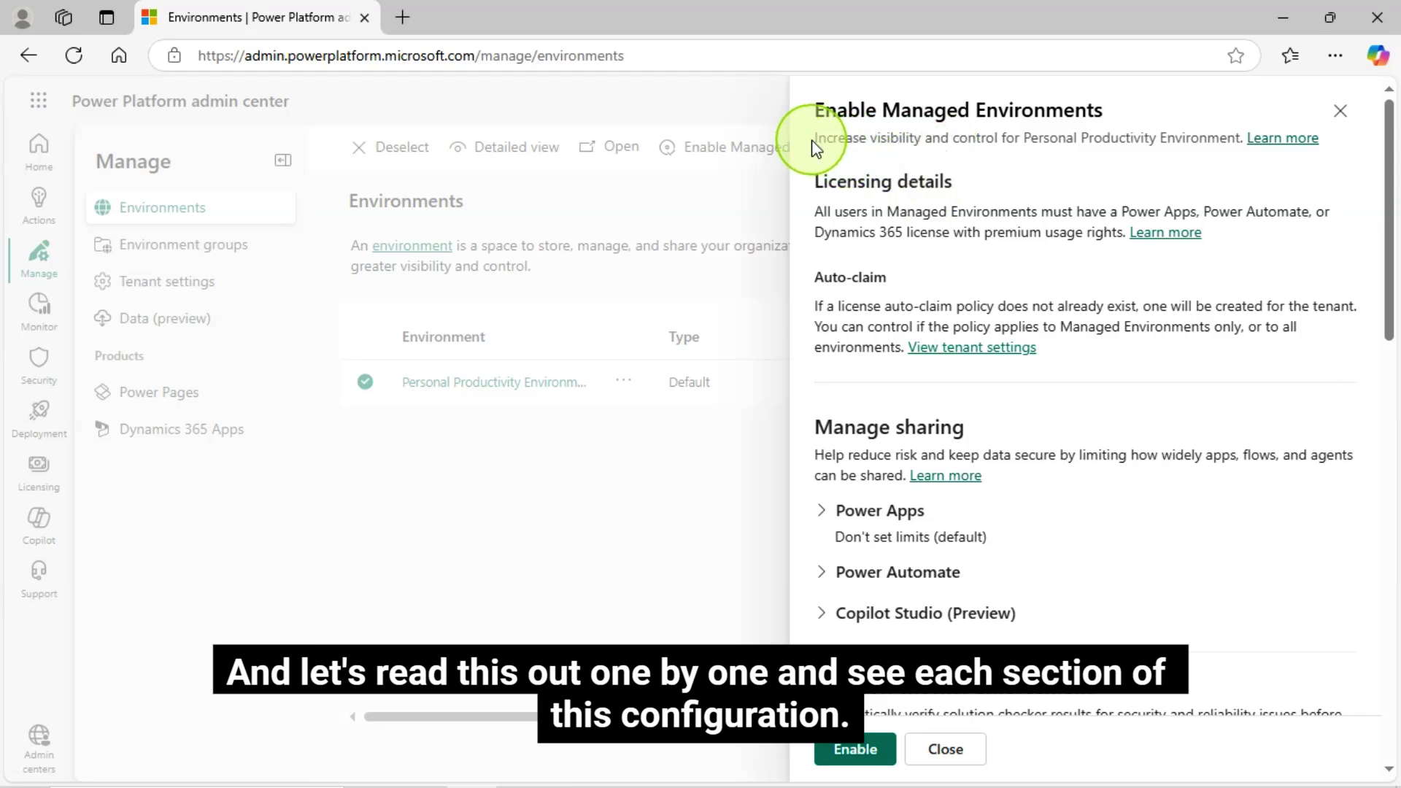
scroll(1058, 481, "down", 1)
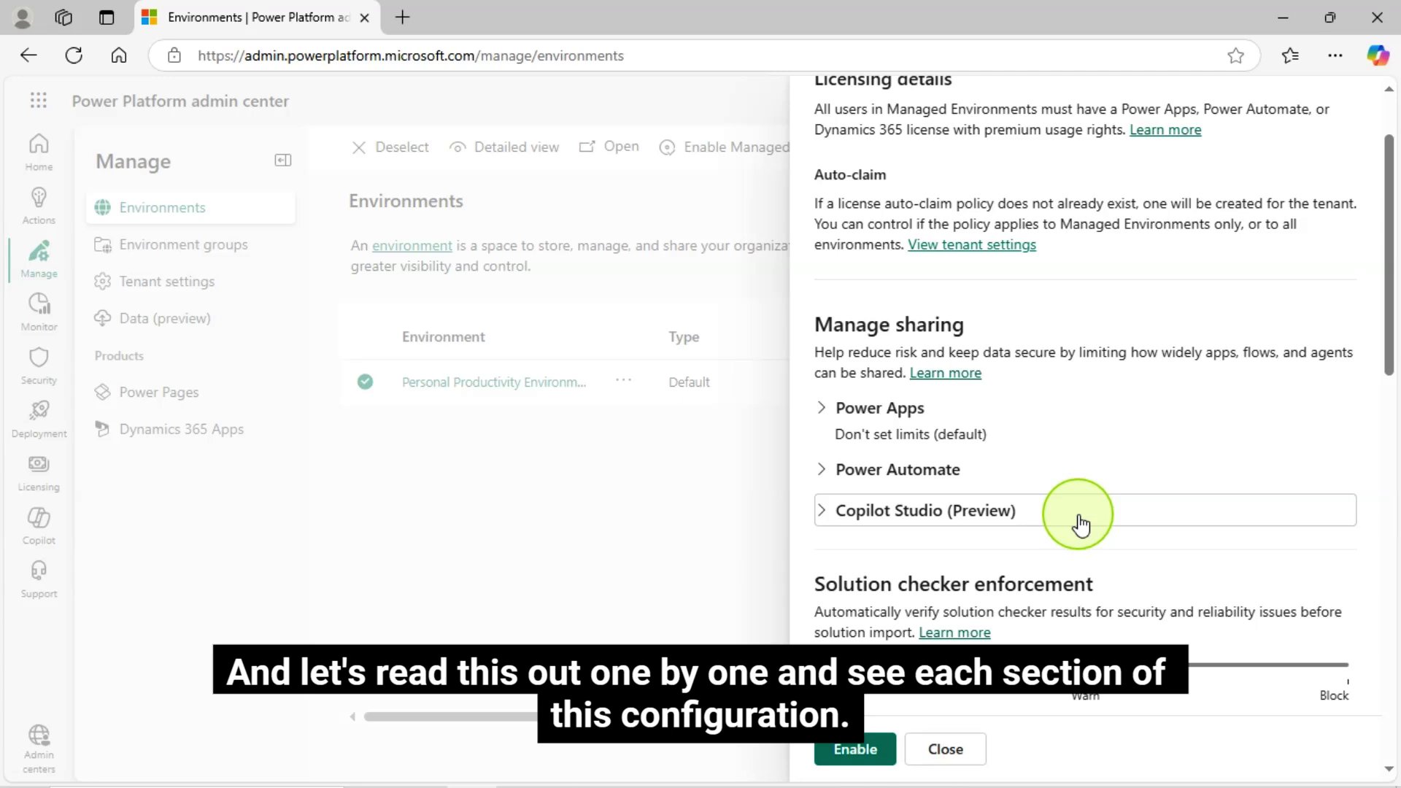
scroll(1251, 469, "up", 1)
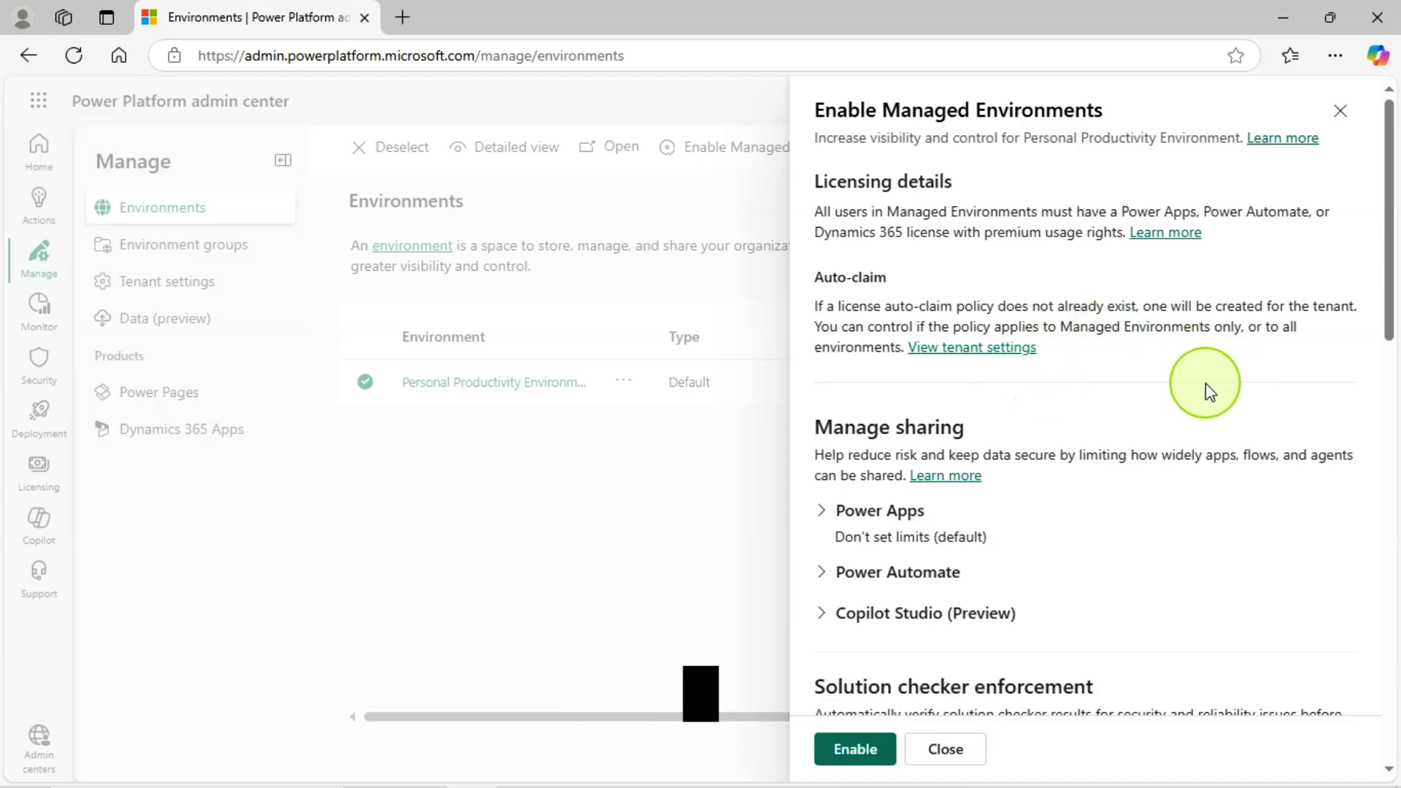
Open the auto-claim tenant settings in a separate tab and choose Only Managed Environments for the Power Apps license auto-claim policies.
right_click(941, 348)
left_click(1006, 369)
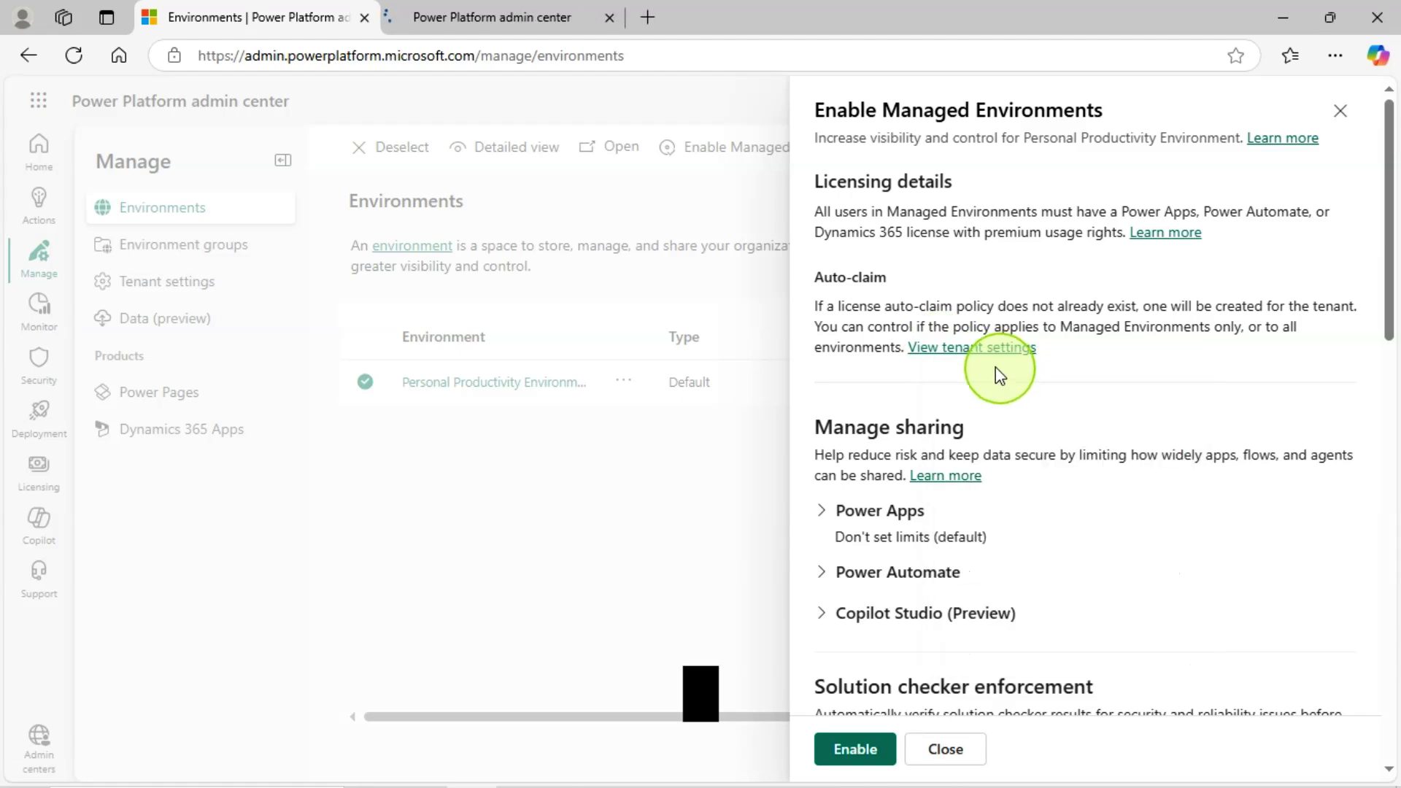
left_click(478, 21)
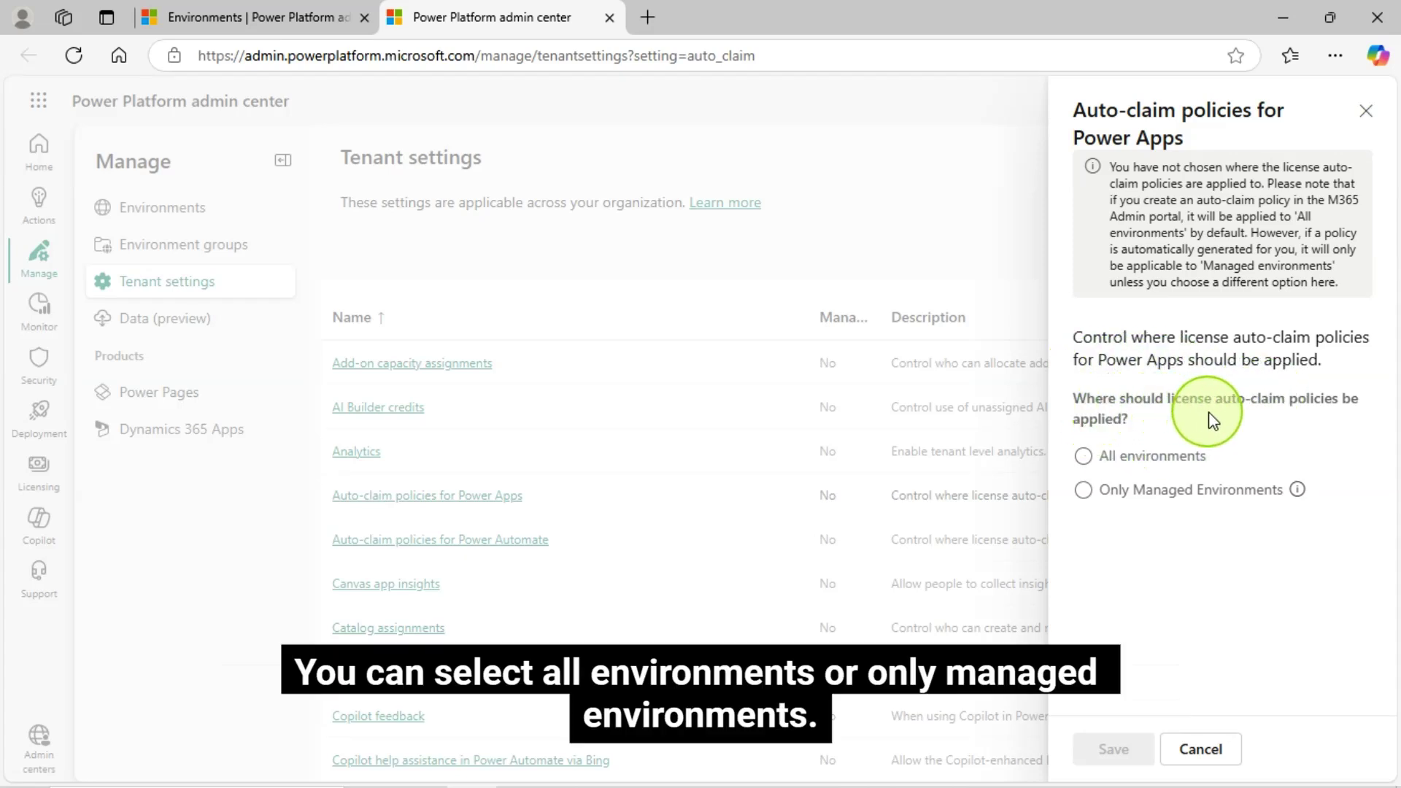
left_click(1085, 494)
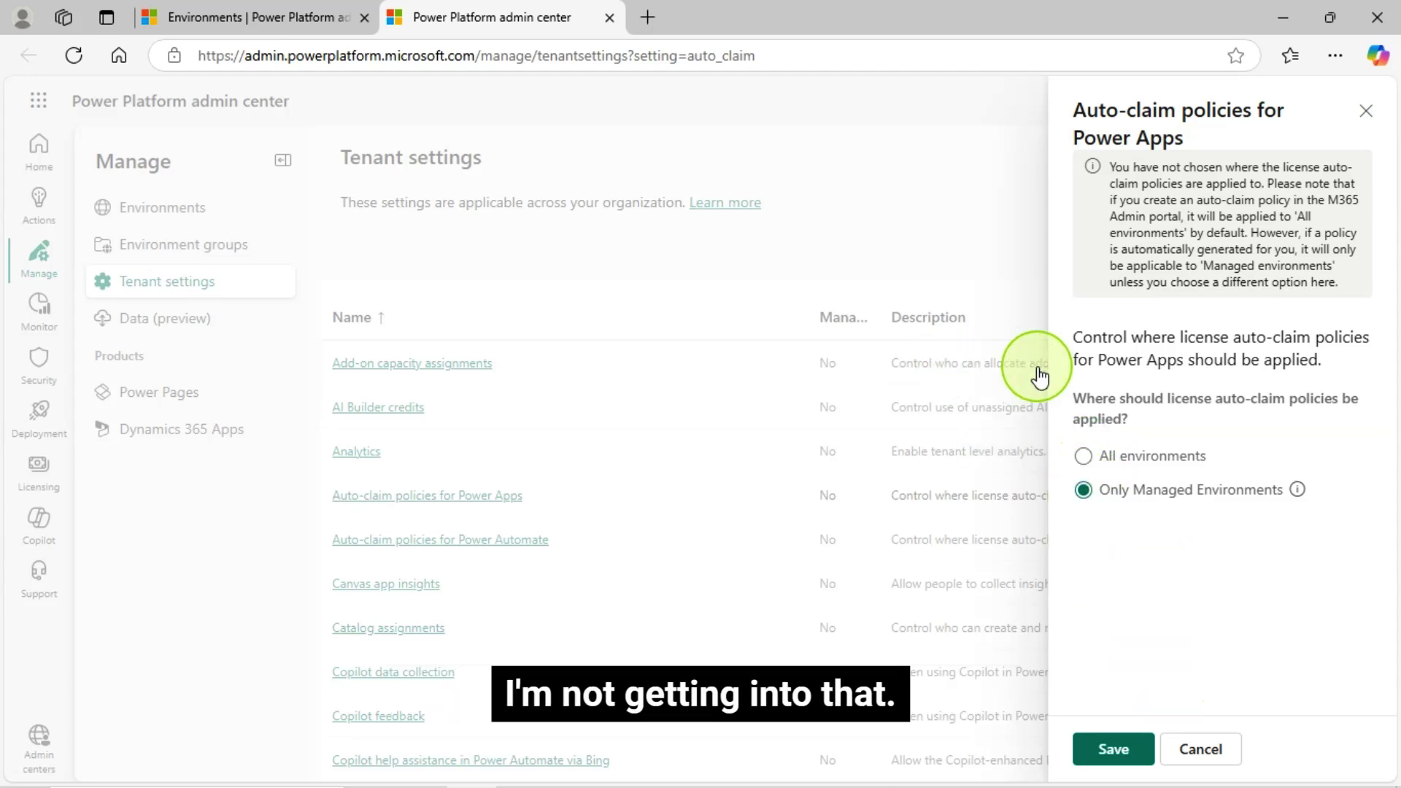
Return to the Enable Managed Environments configuration and expand the Power Apps sharing options under Manage sharing.
left_click(264, 18)
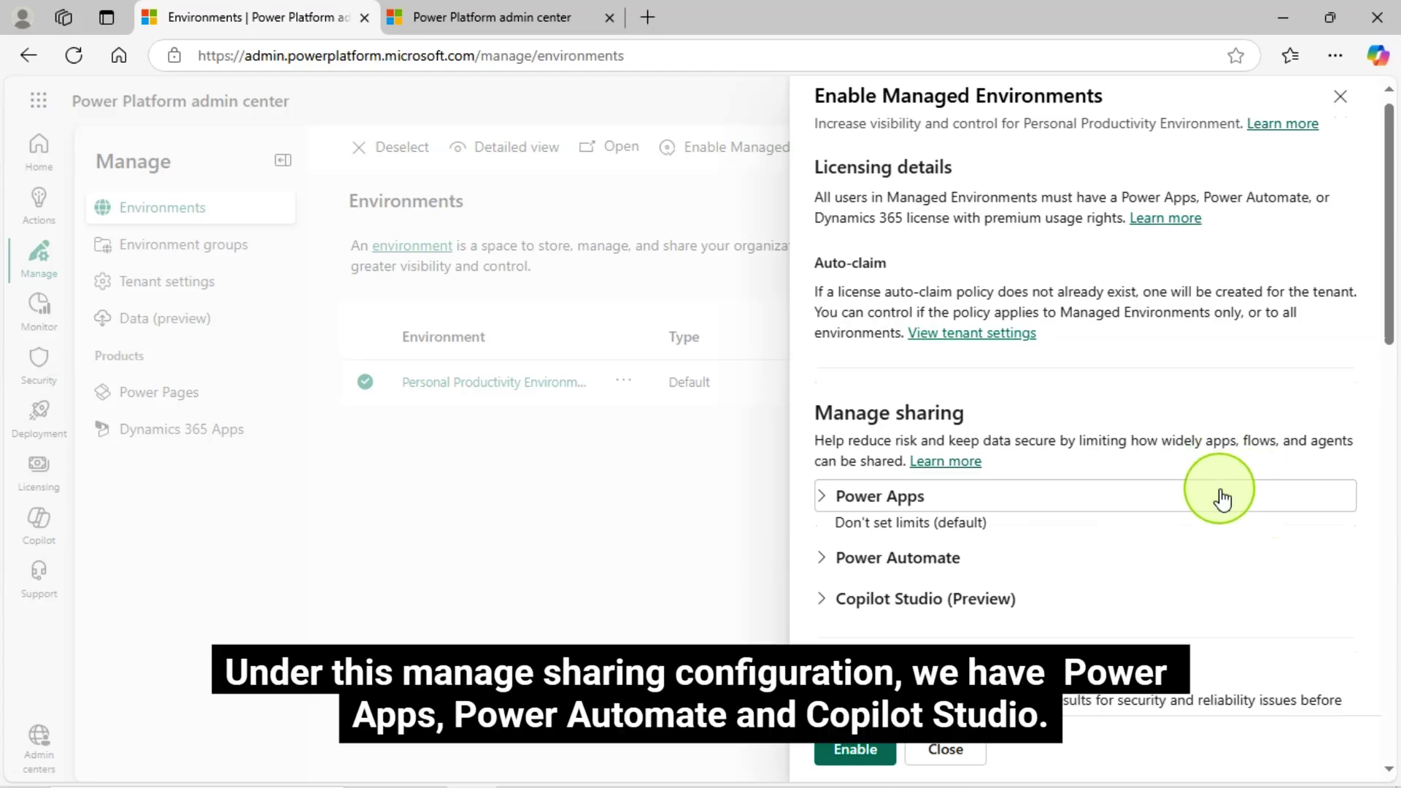
scroll(1220, 495, "down", 3)
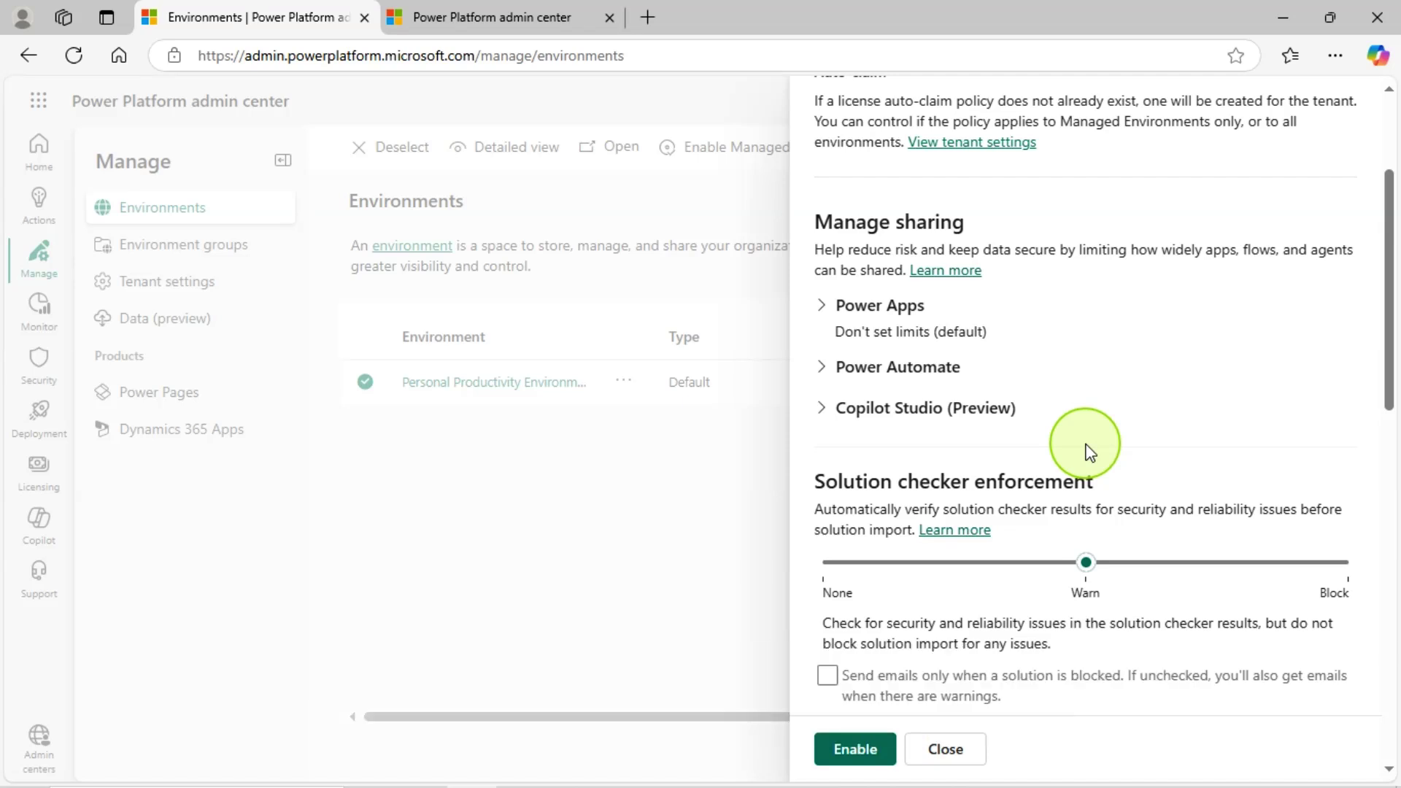
left_click(828, 312)
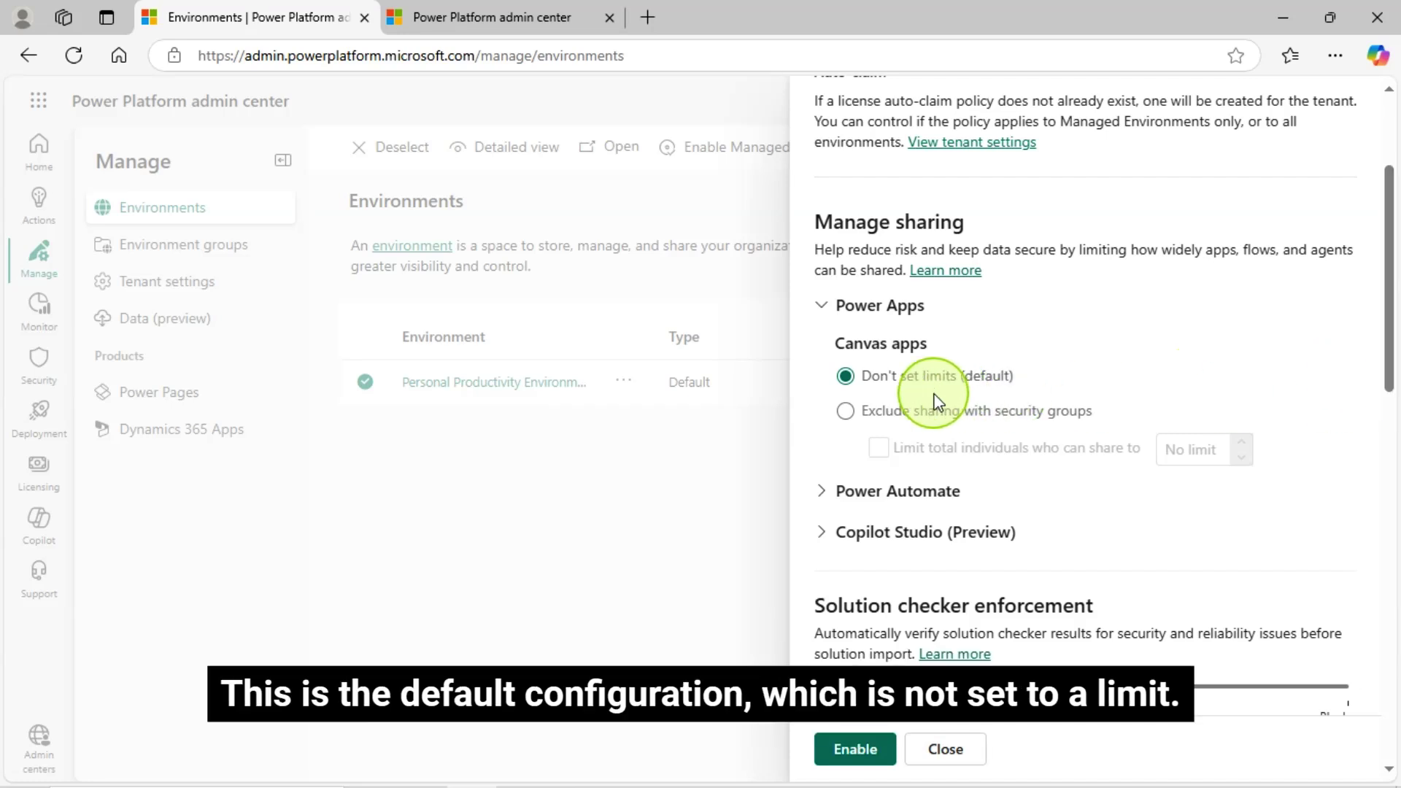
Try excluding security groups from canvas app sharing with a limit of 20 individuals, and restore Don't set limits.
left_click(848, 413)
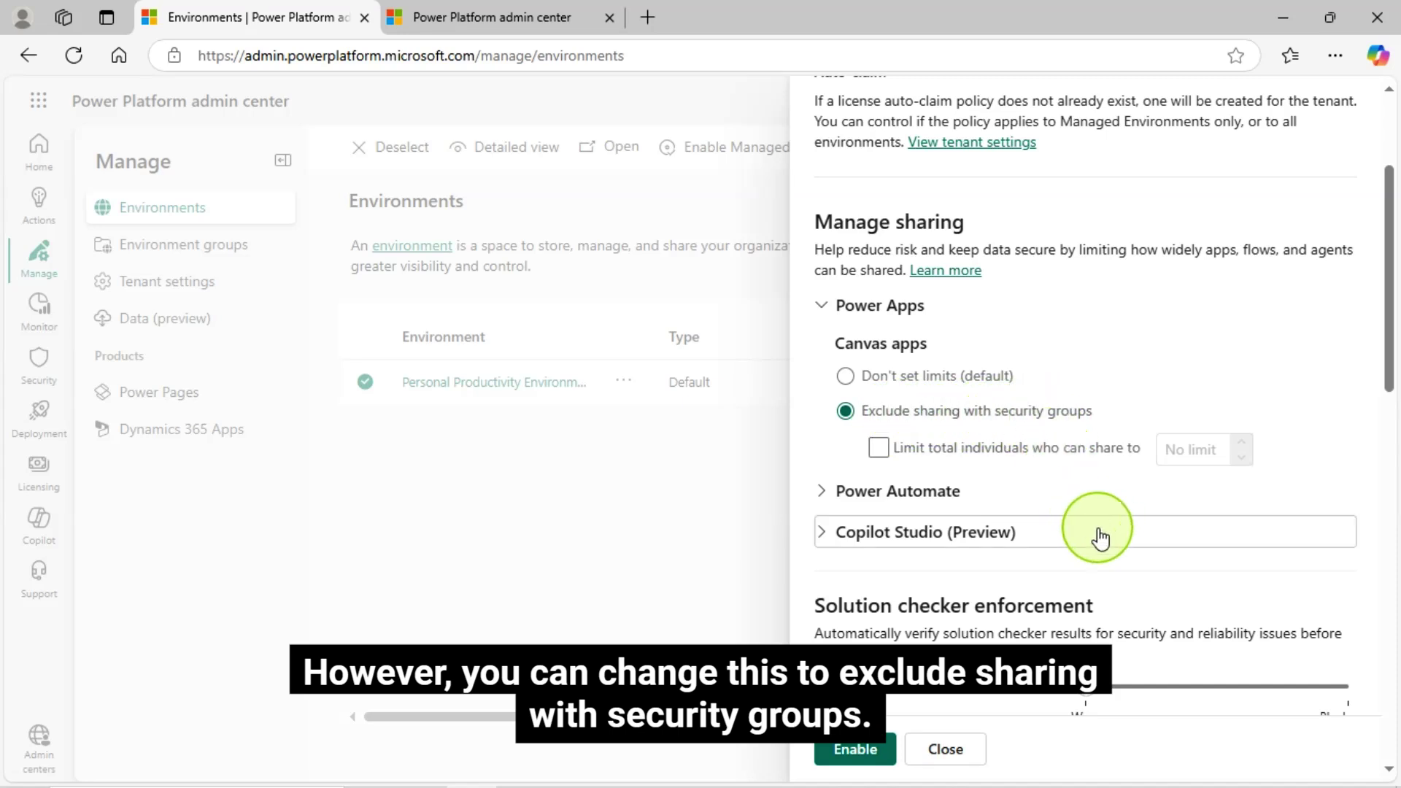
left_click(879, 447)
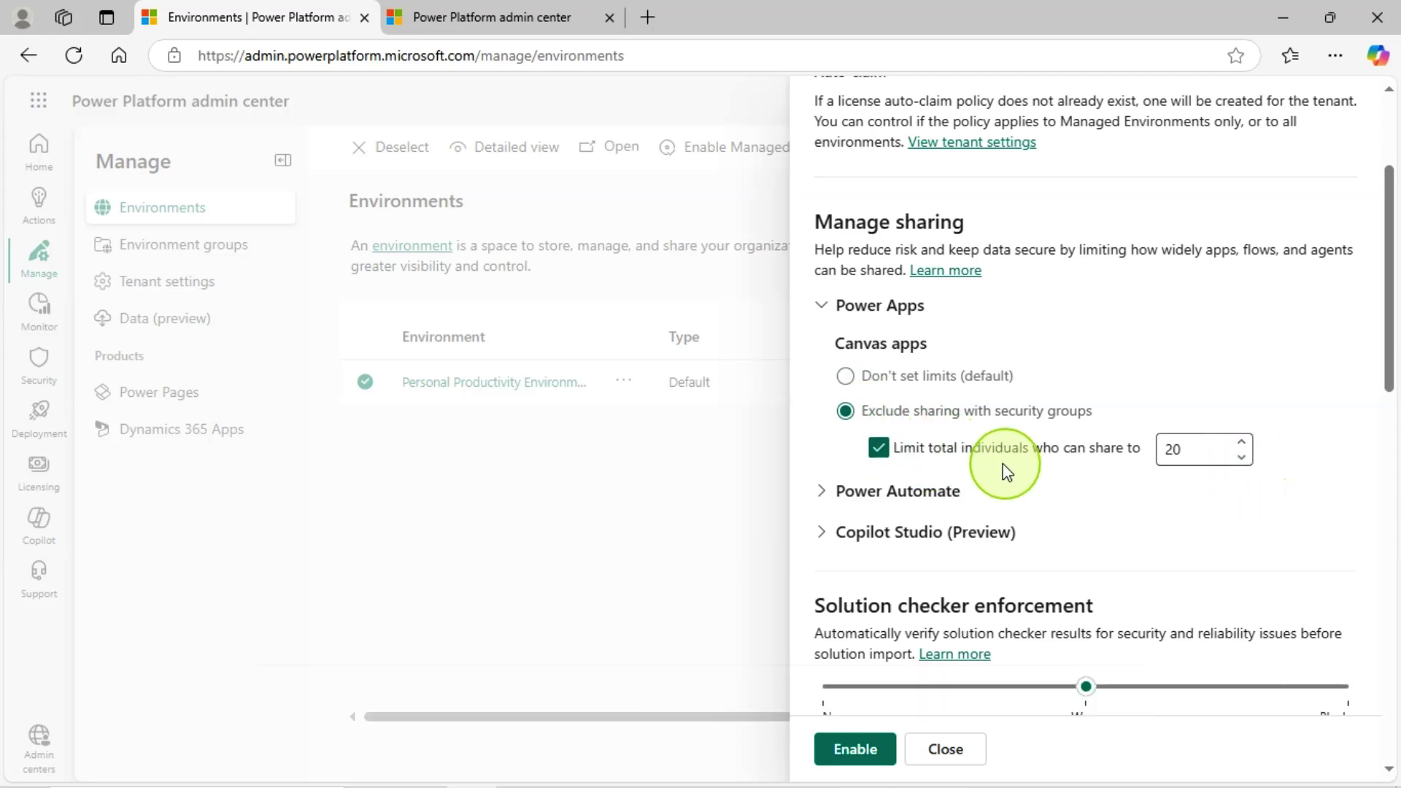
left_click(847, 376)
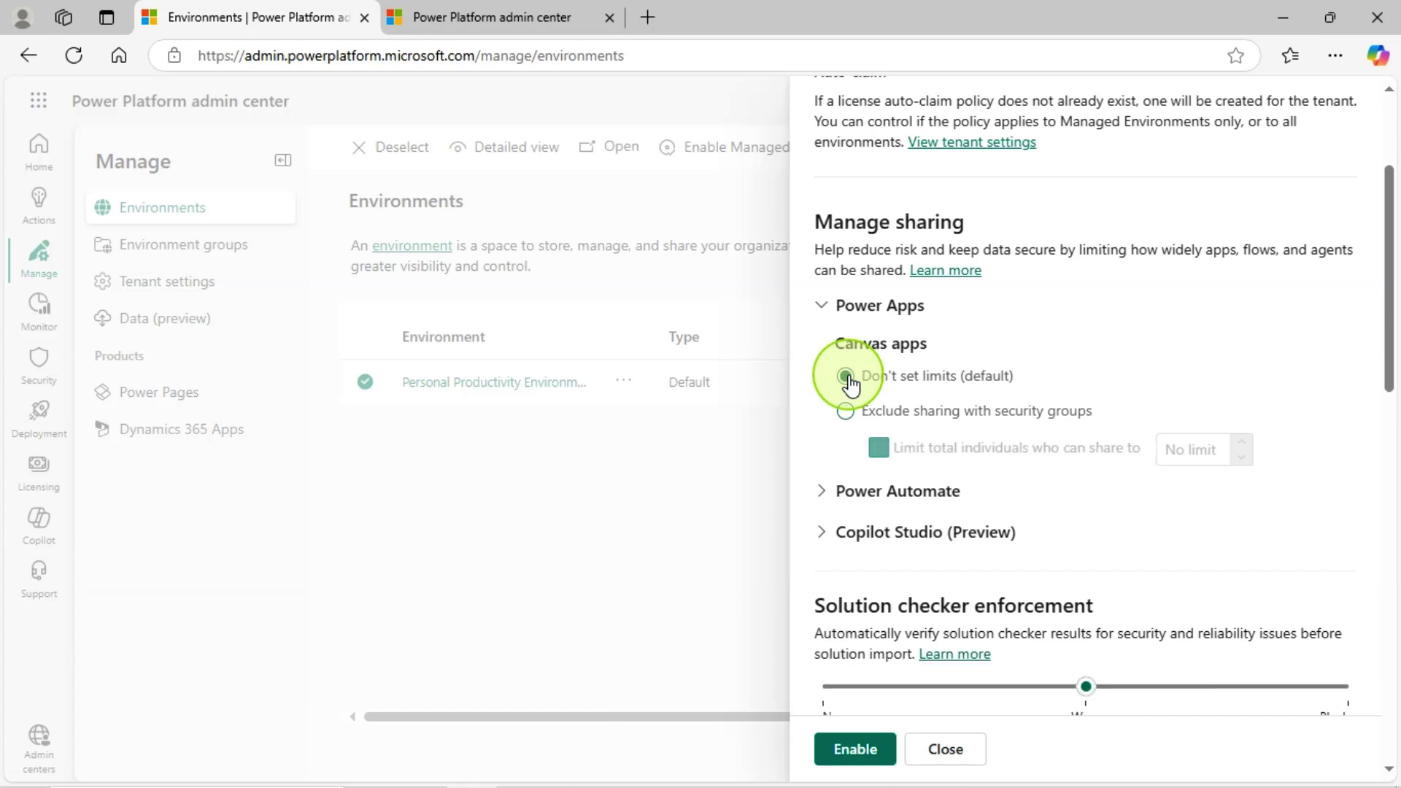
Expand the Power Automate and Copilot Studio (Preview) sharing options and review their cloud flow, Editor and Viewer permission settings.
left_click(827, 496)
scroll(1080, 508, "down", 2)
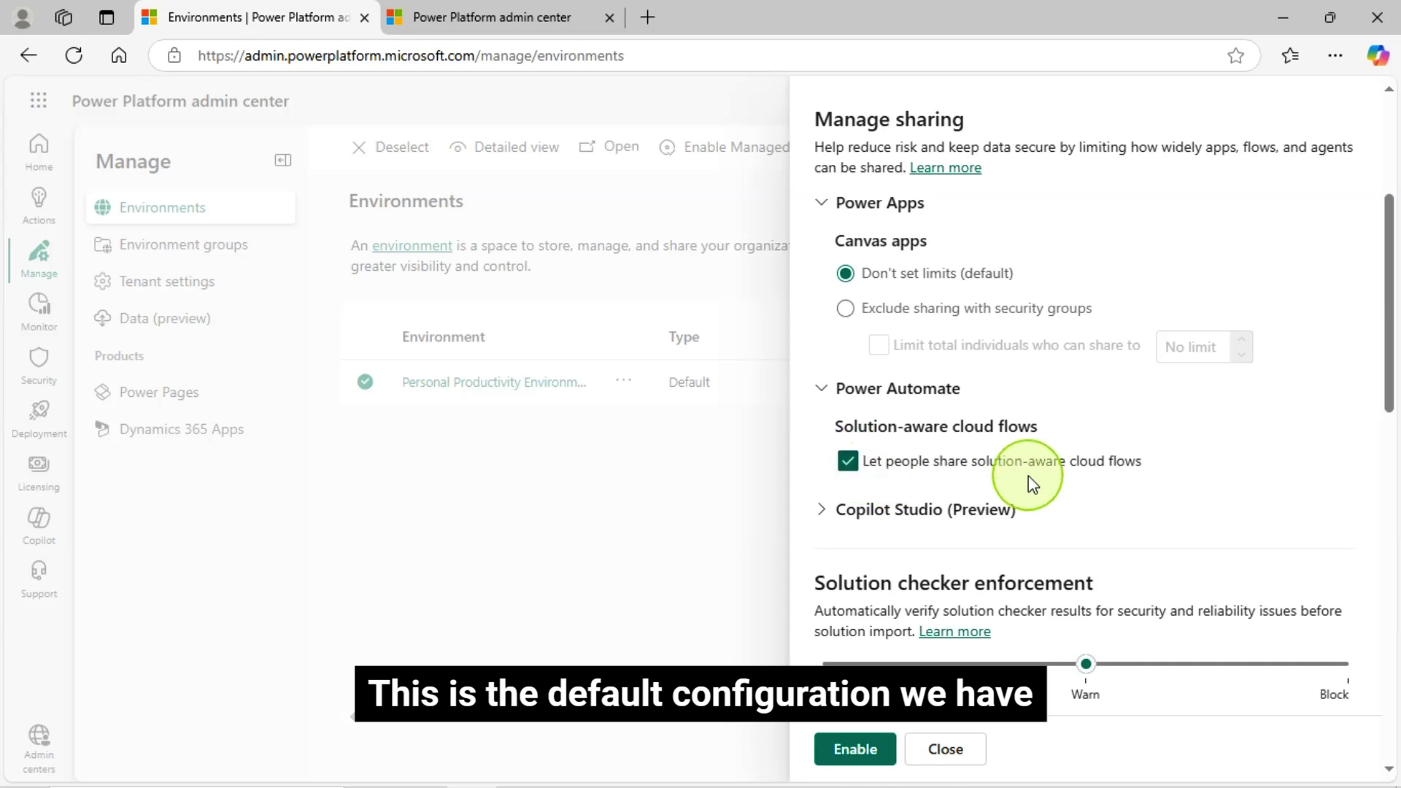
left_click(820, 514)
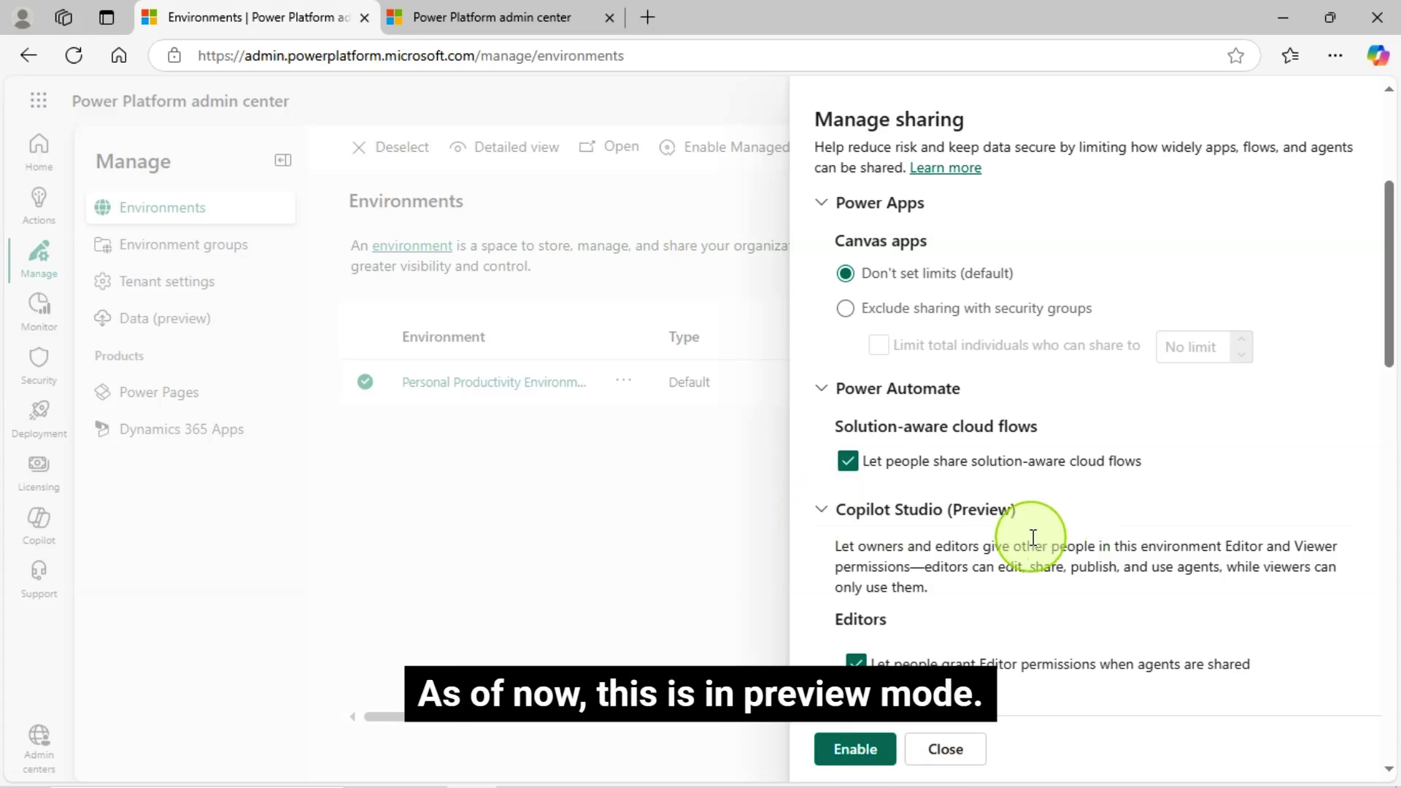
scroll(1033, 538, "down", 2)
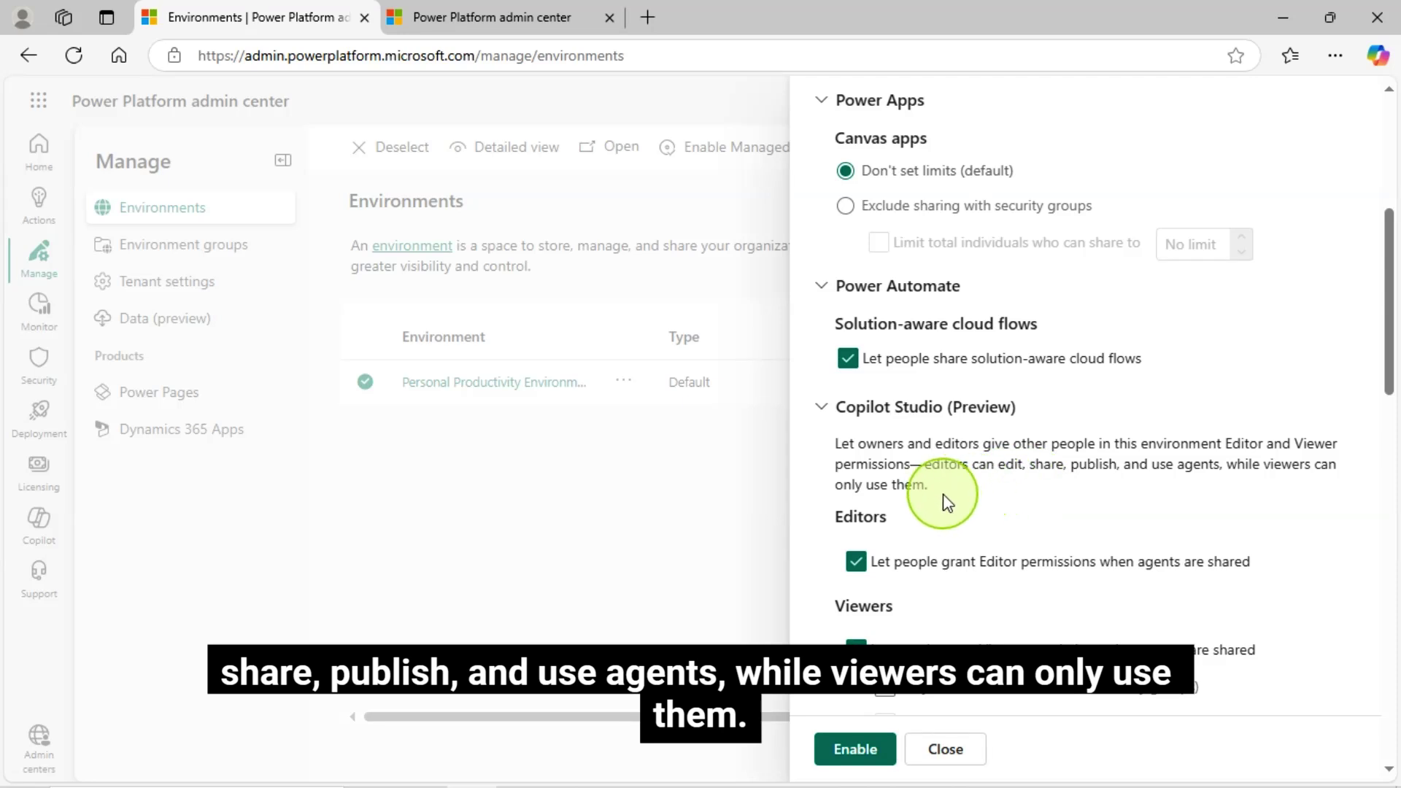
scroll(947, 503, "down", 1)
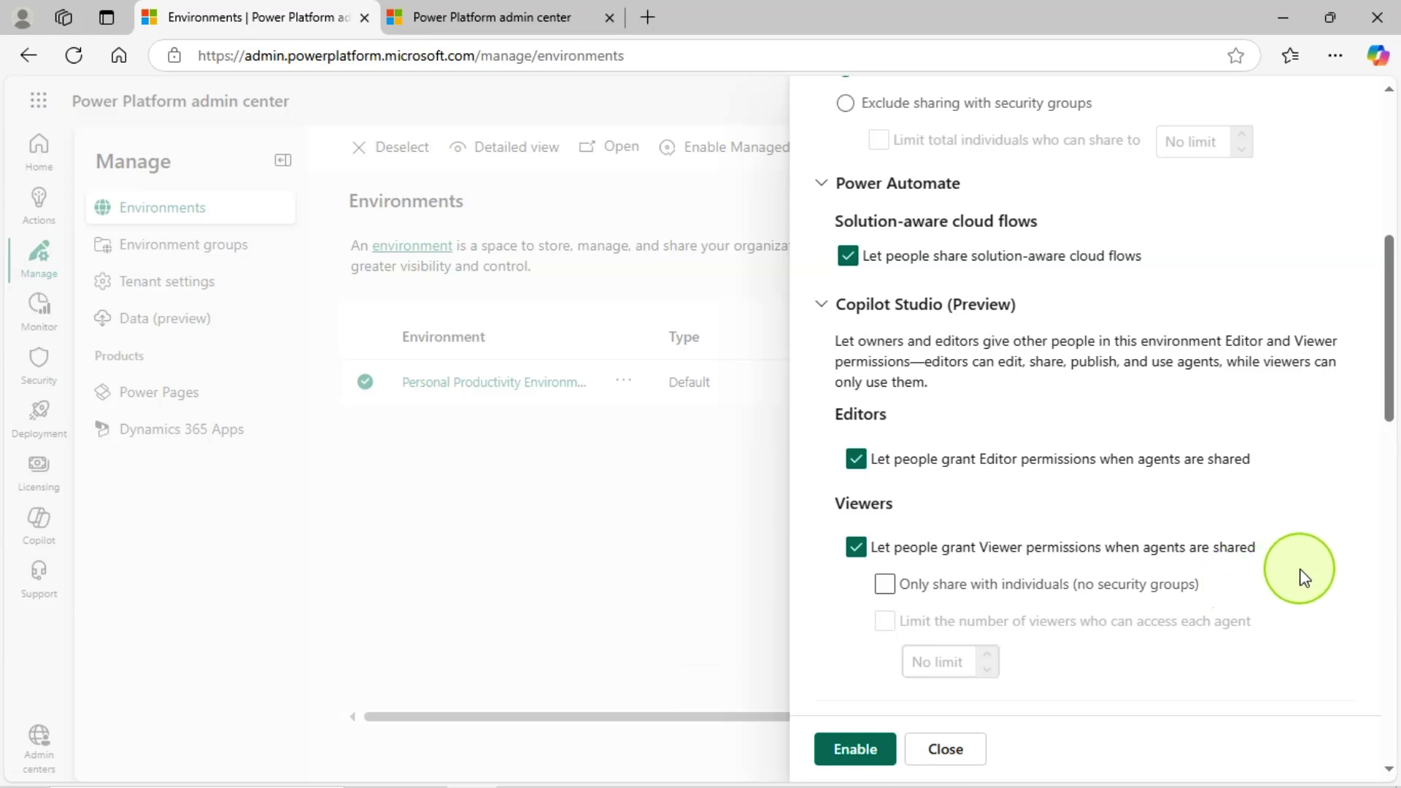
Try restricting agent viewers to individuals only with a limit of 20 viewers per agent, and clear the individuals-only restriction.
left_click(891, 584)
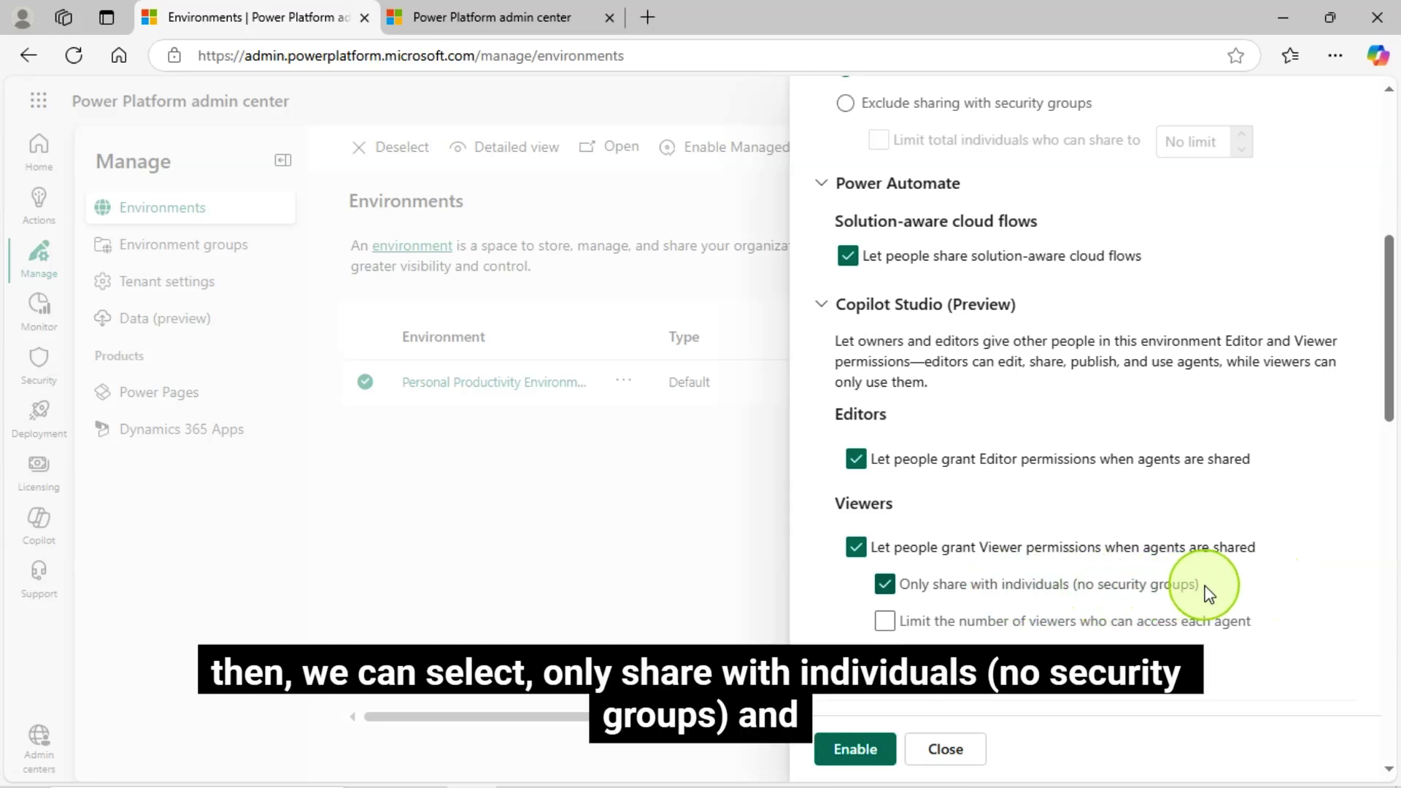
left_click(886, 621)
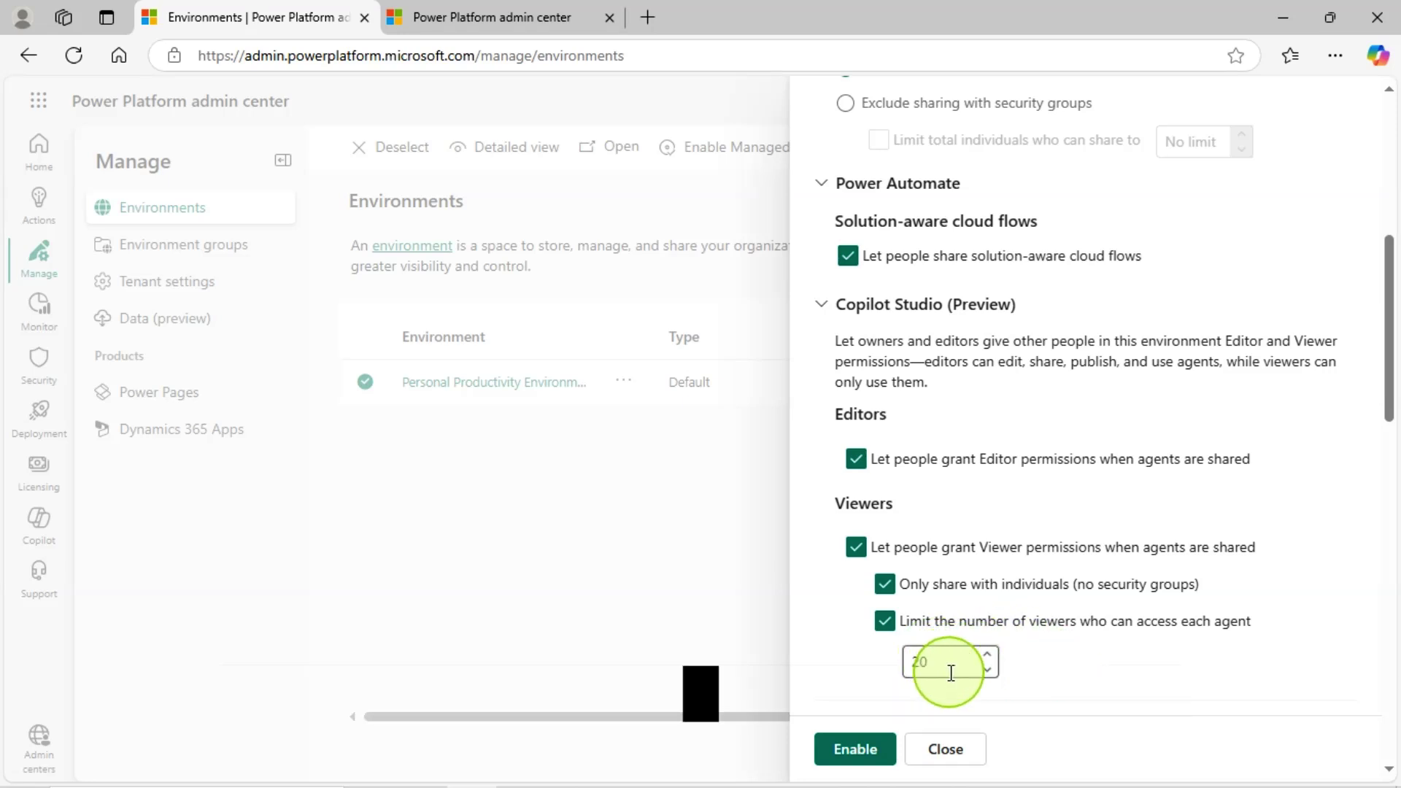
scroll(1028, 663, "down", 1)
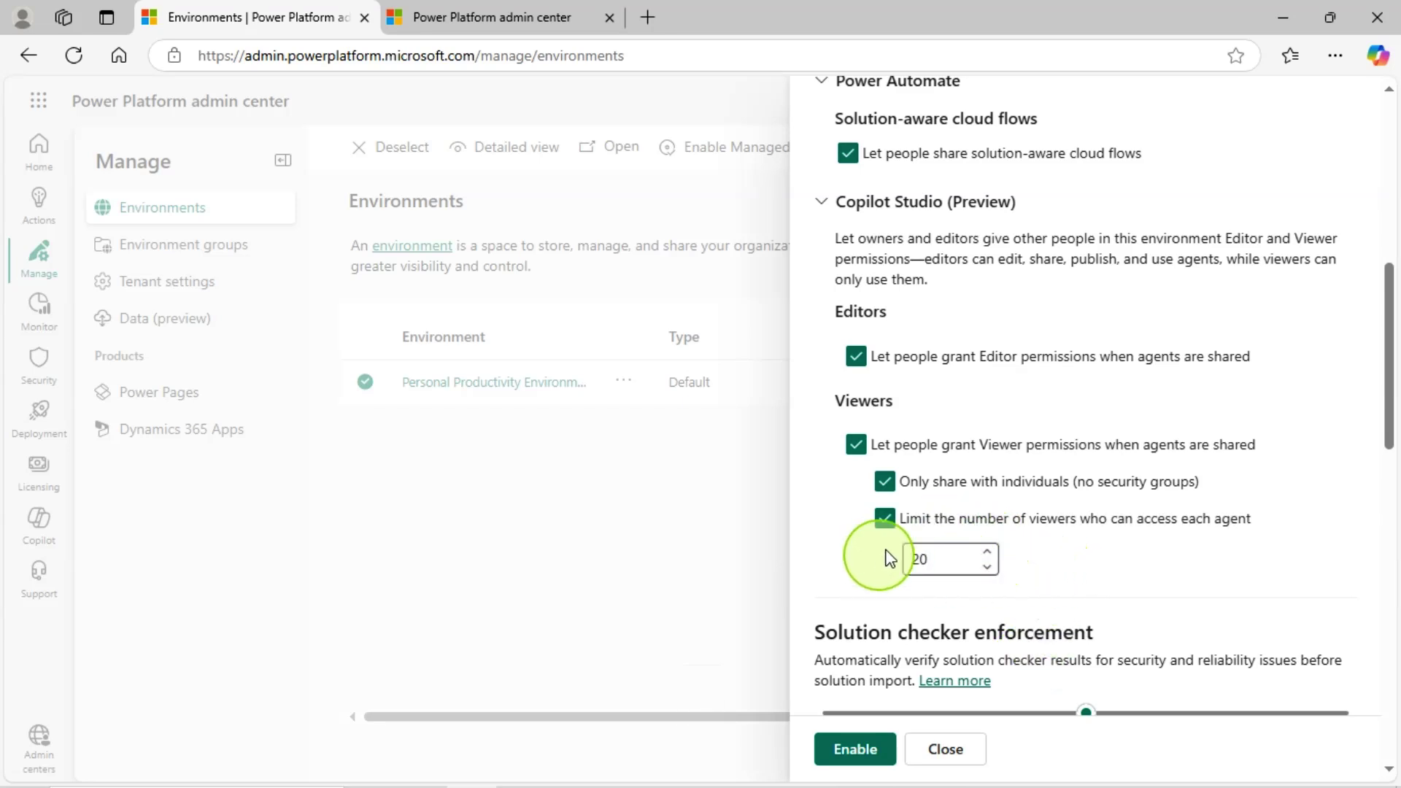
left_click(884, 482)
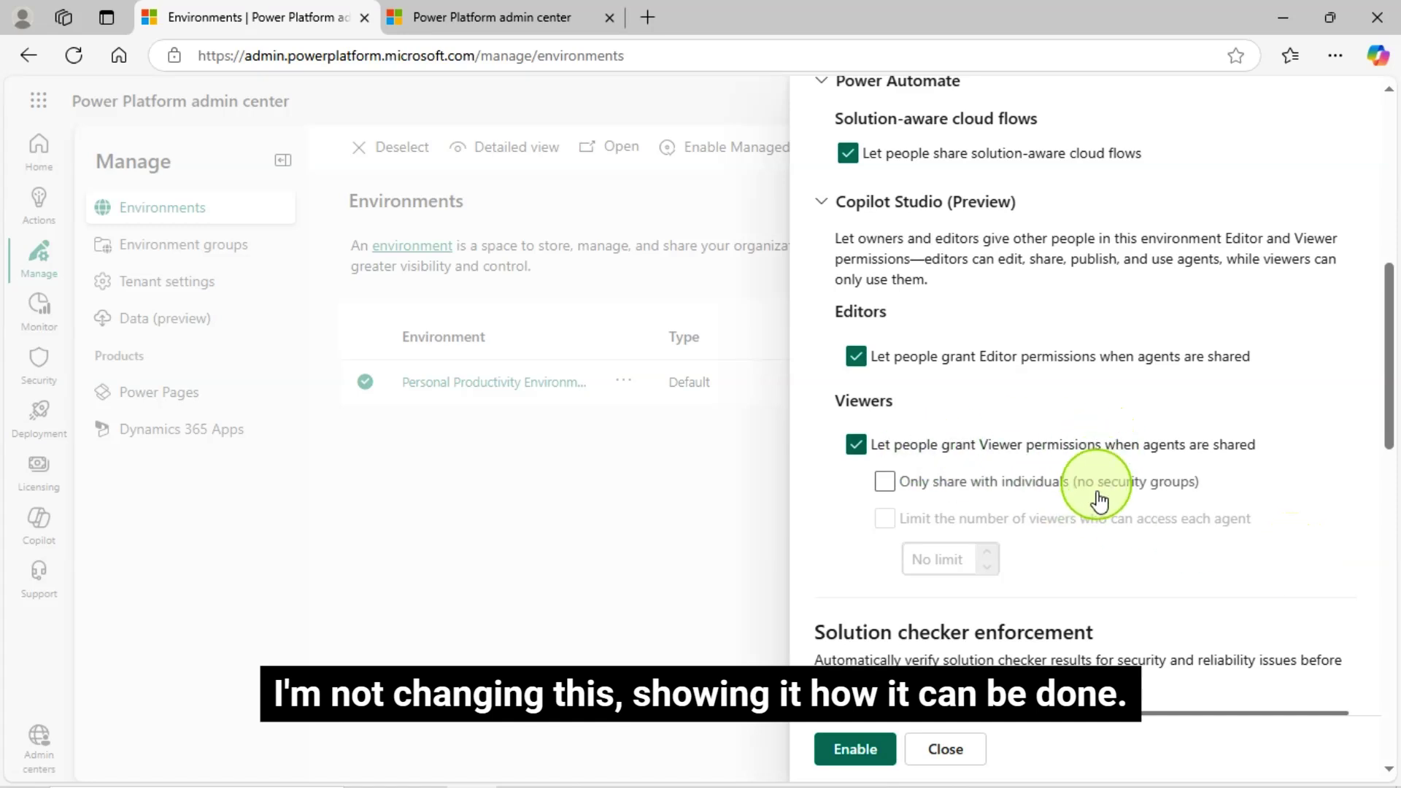
Open the Excluded Rules list under Solution checker enforcement and examine the rule categories from Performance through Licensing.
scroll(1109, 533, "down", 4)
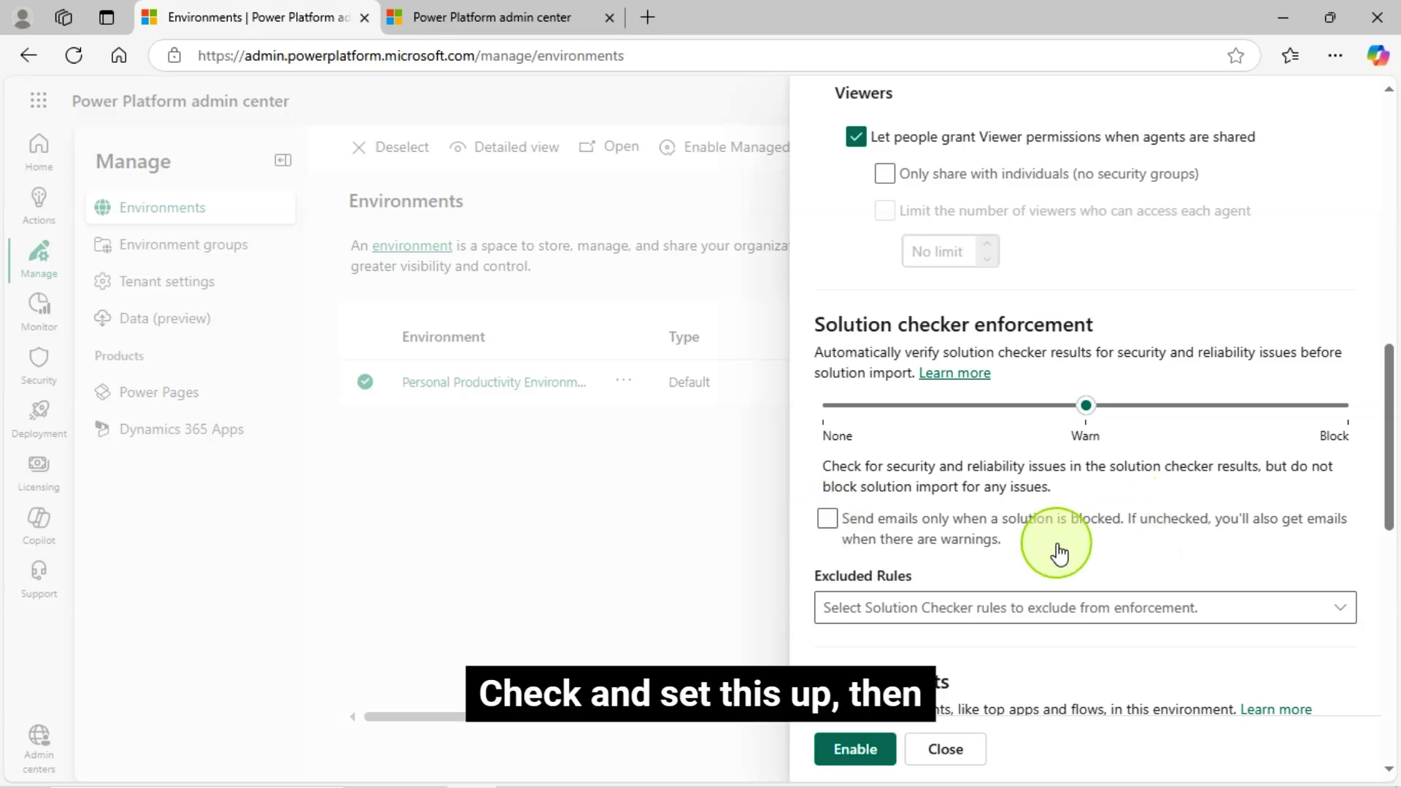
scroll(1060, 555, "down", 3)
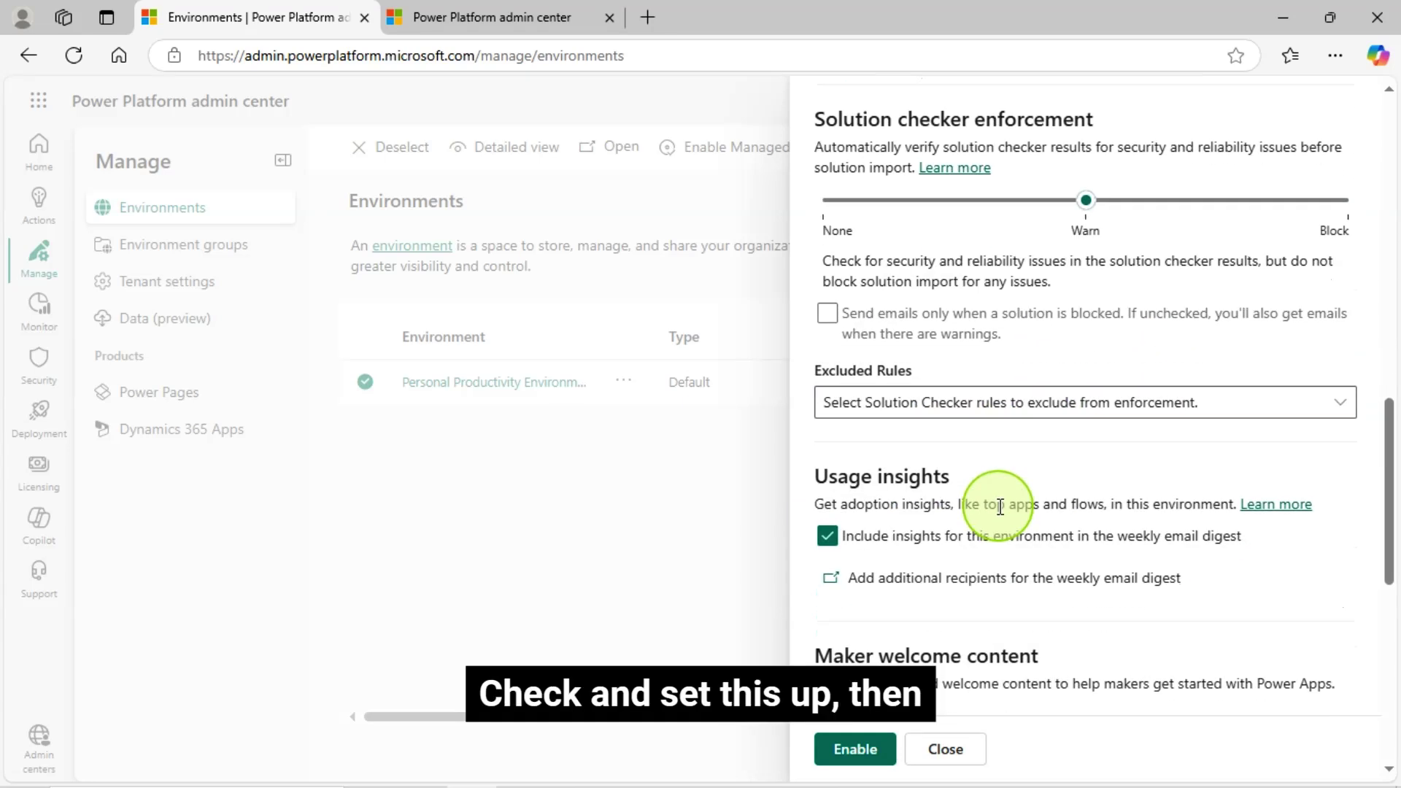
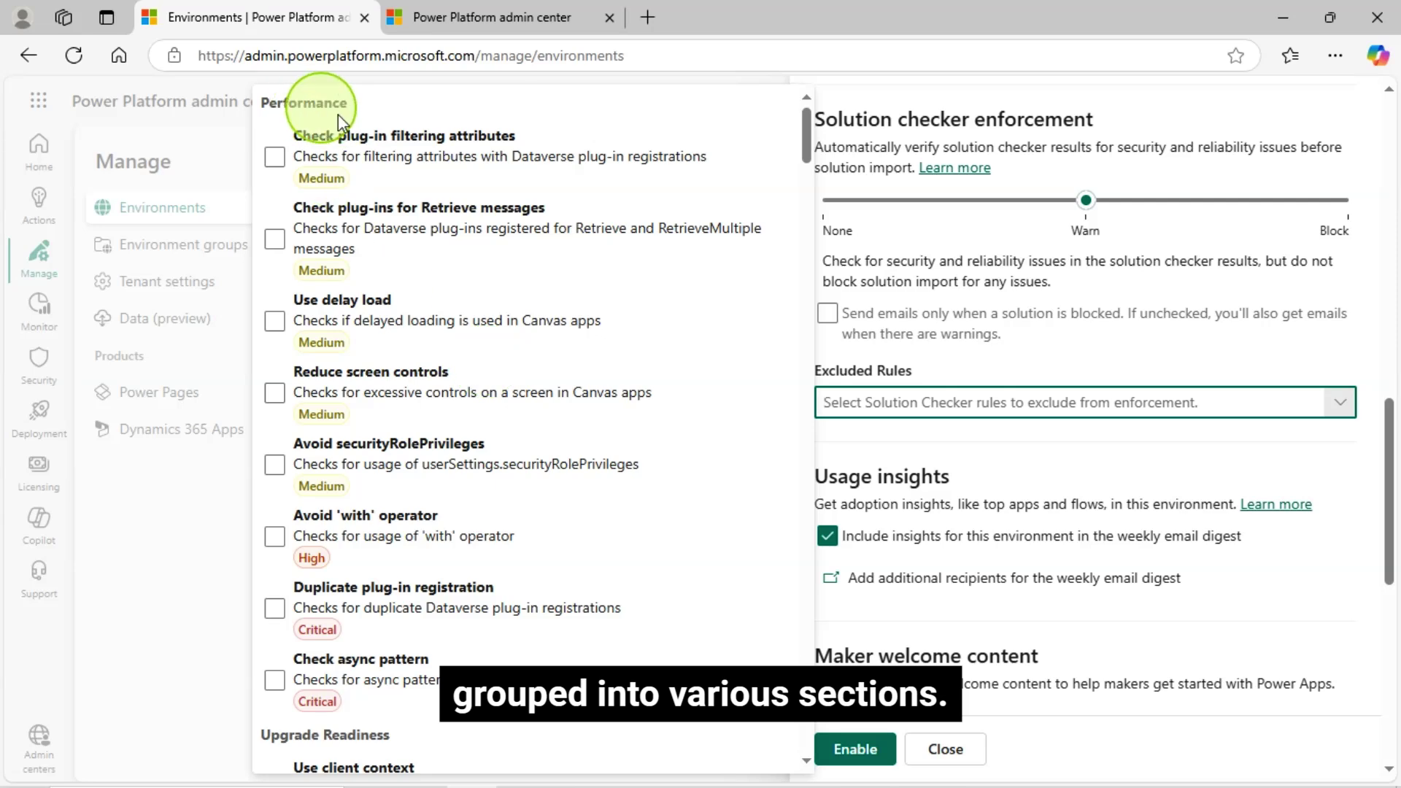
scroll(497, 428, "down", 4)
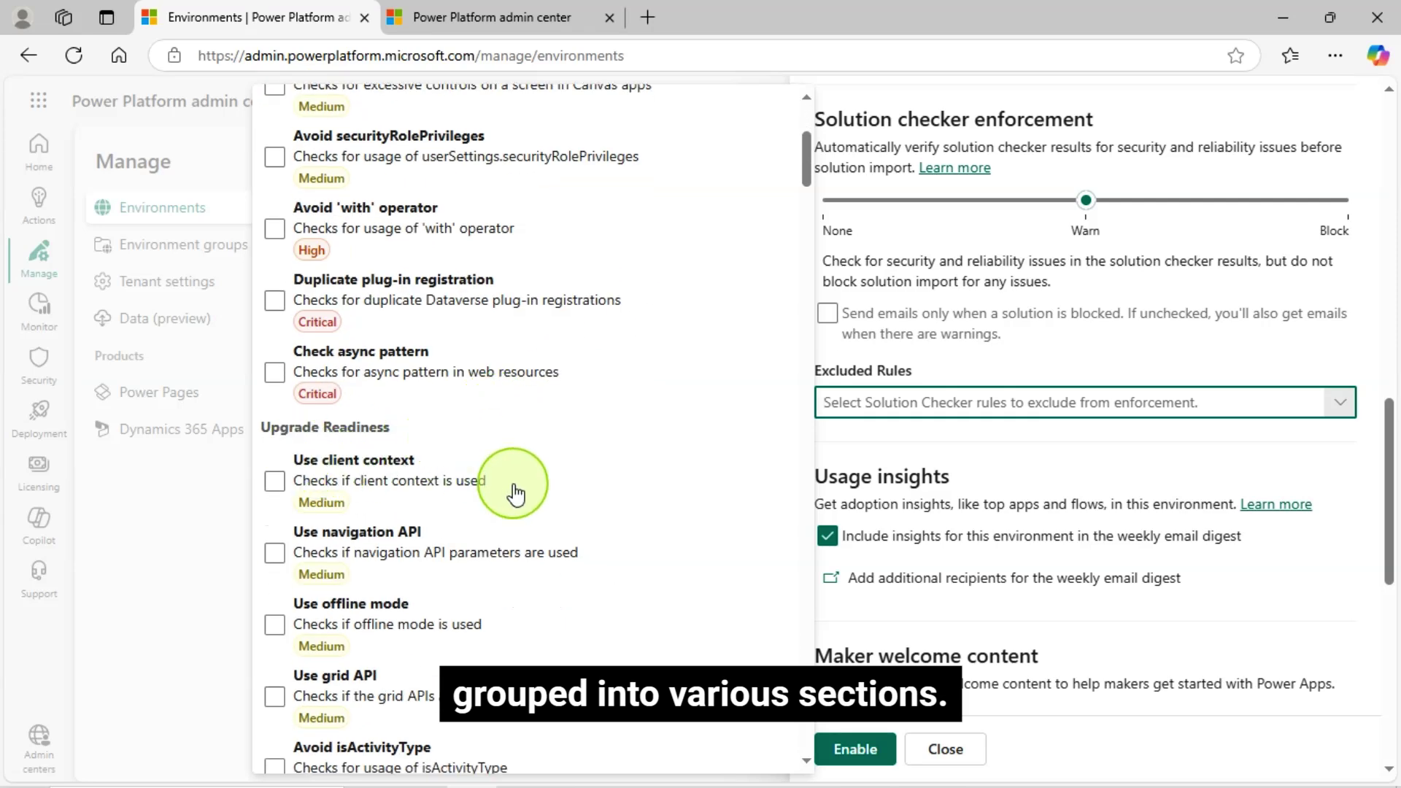
scroll(515, 494, "down", 3)
scroll(500, 554, "down", 4)
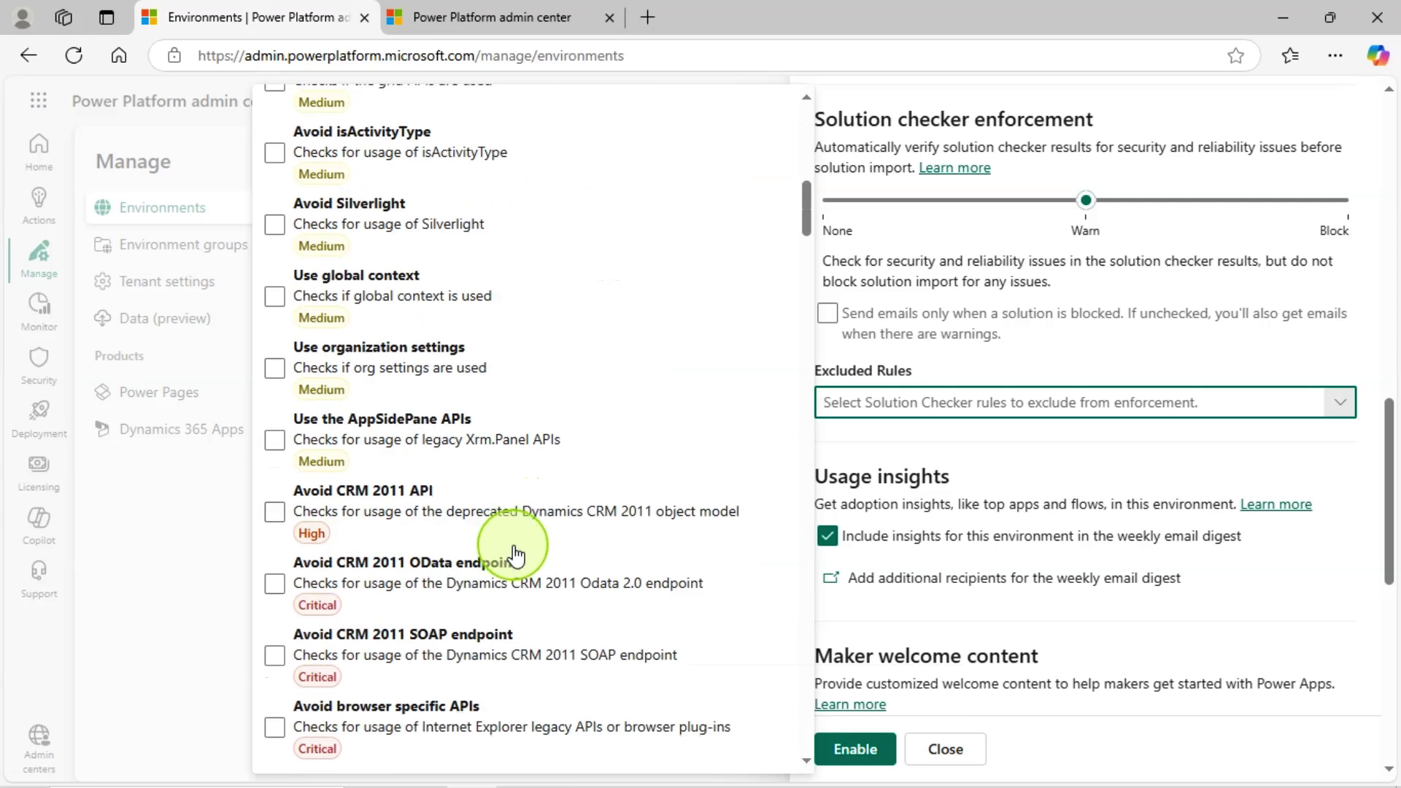
scroll(511, 554, "down", 4)
scroll(365, 526, "down", 8)
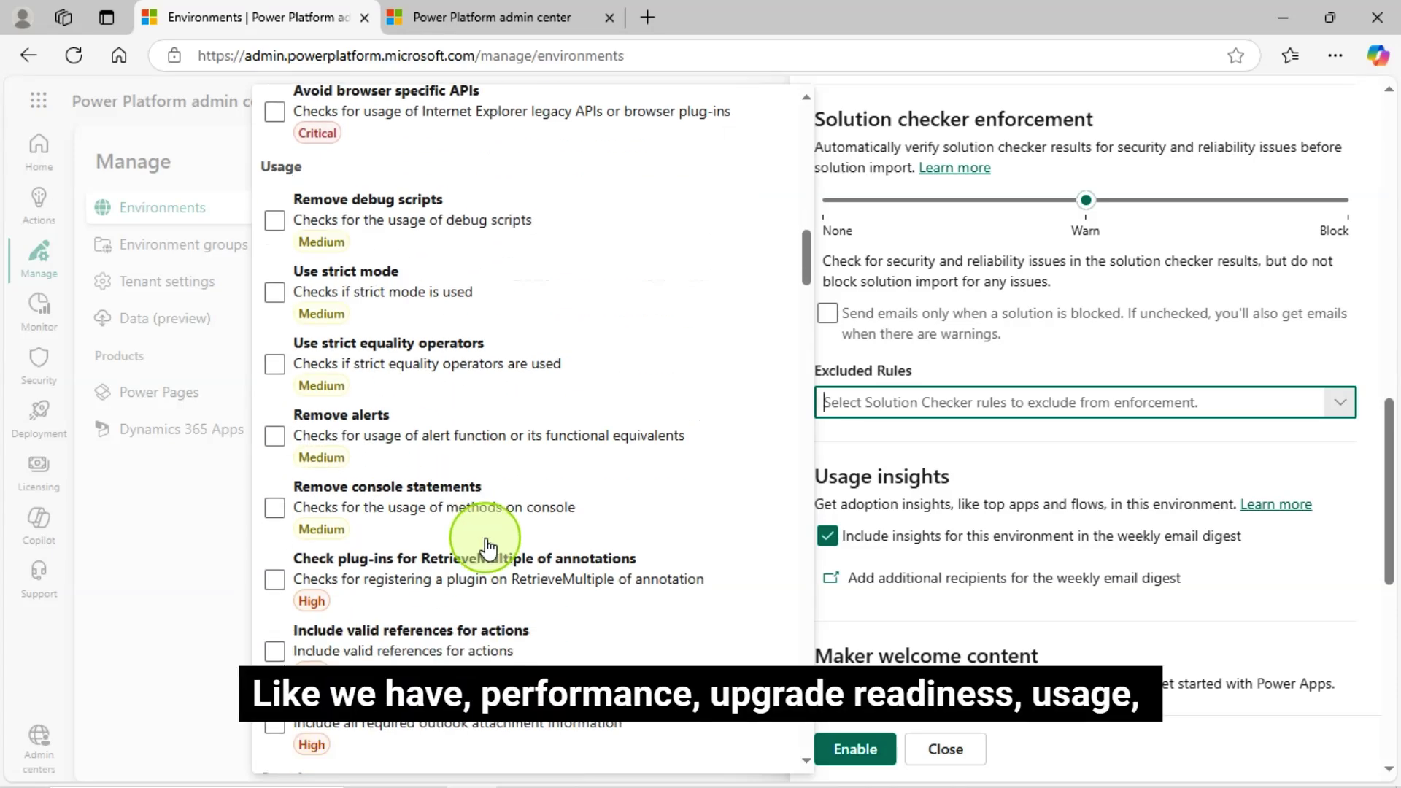
scroll(475, 540, "down", 10)
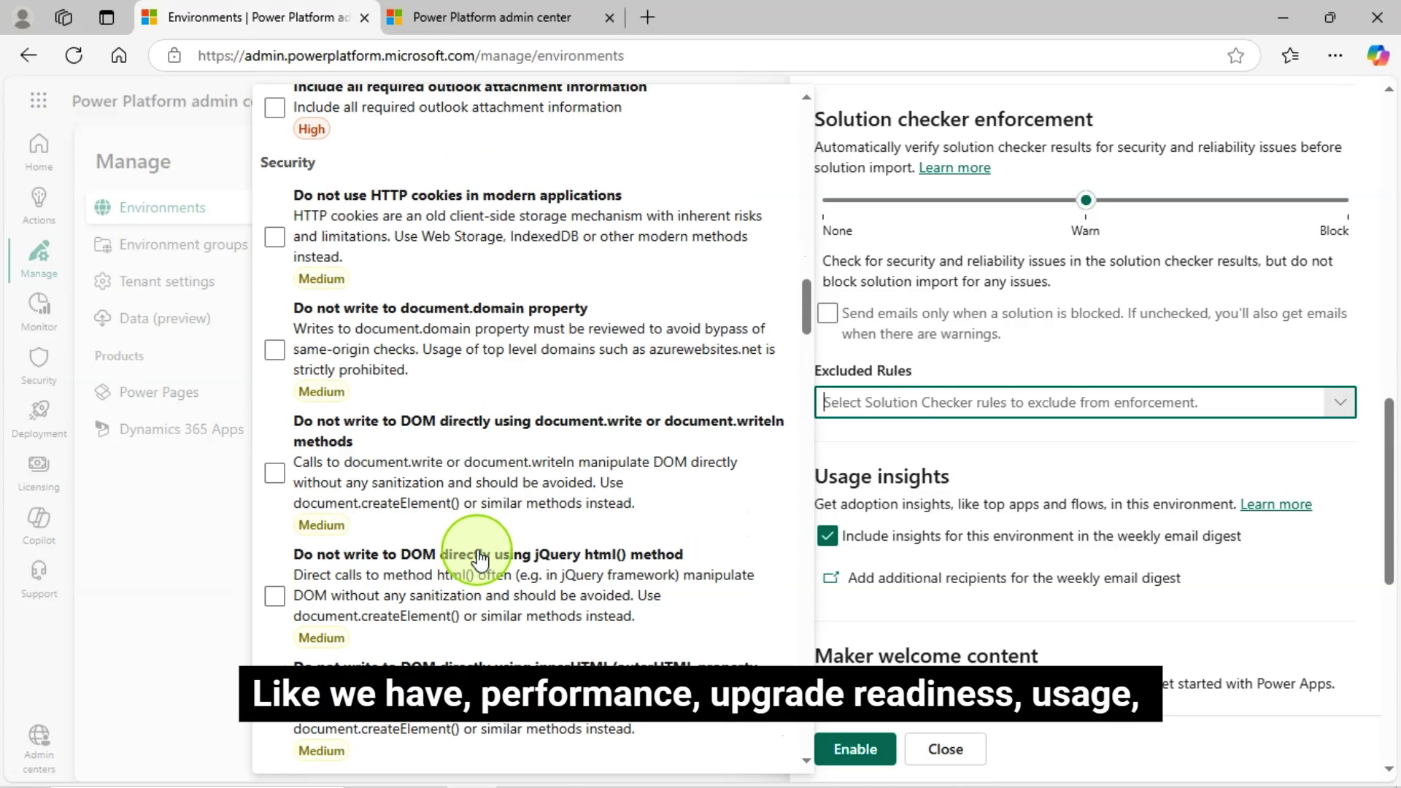
scroll(437, 533, "down", 3)
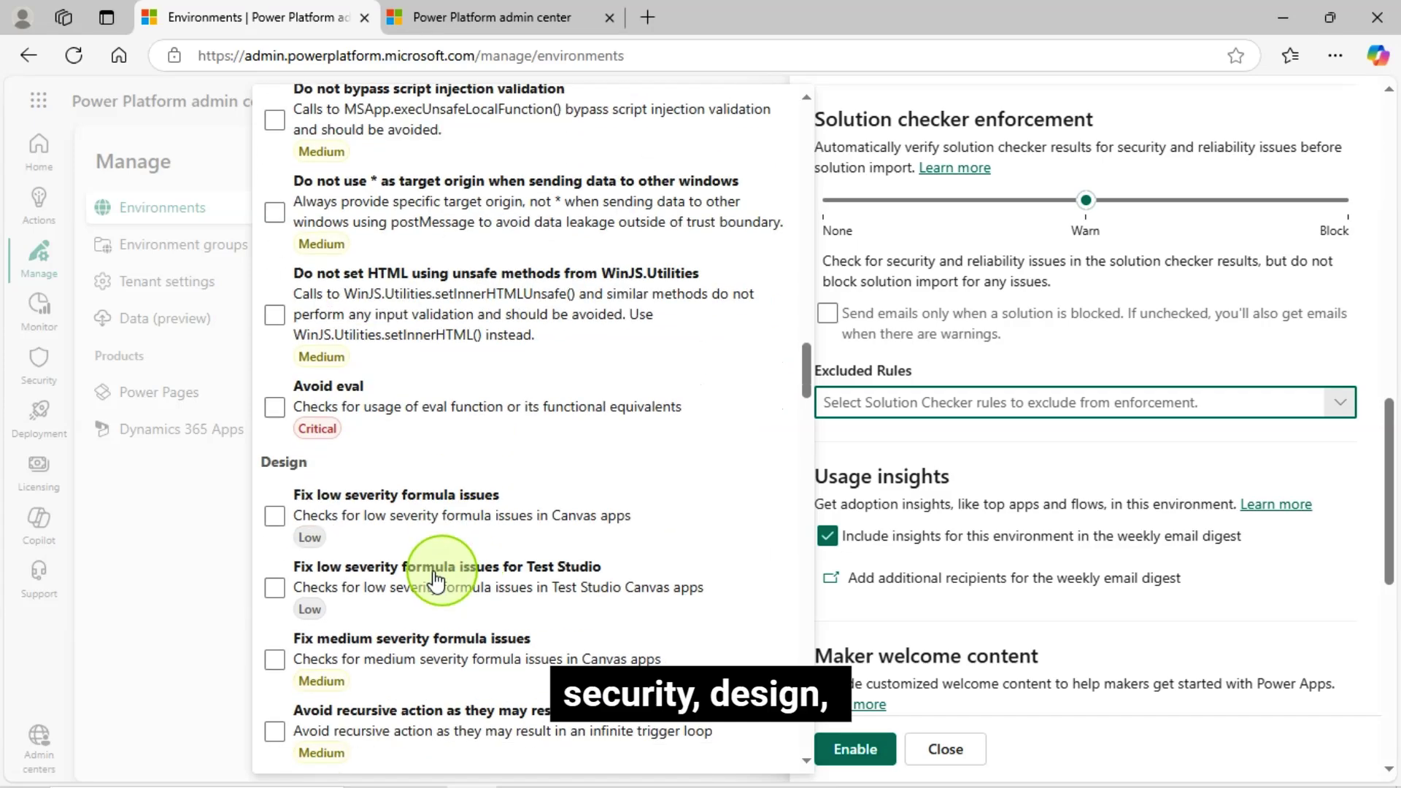
scroll(408, 465, "down", 11)
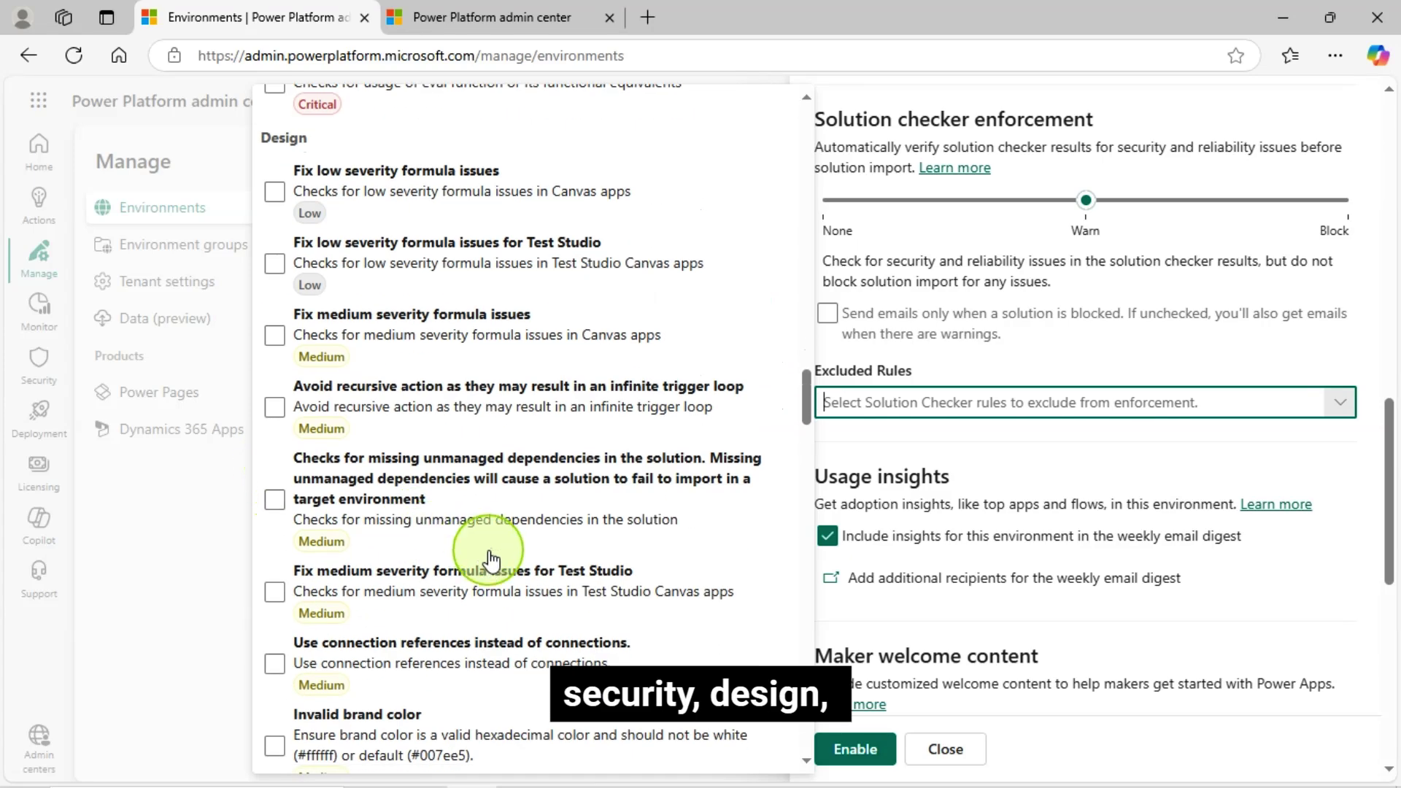
scroll(447, 582, "down", 13)
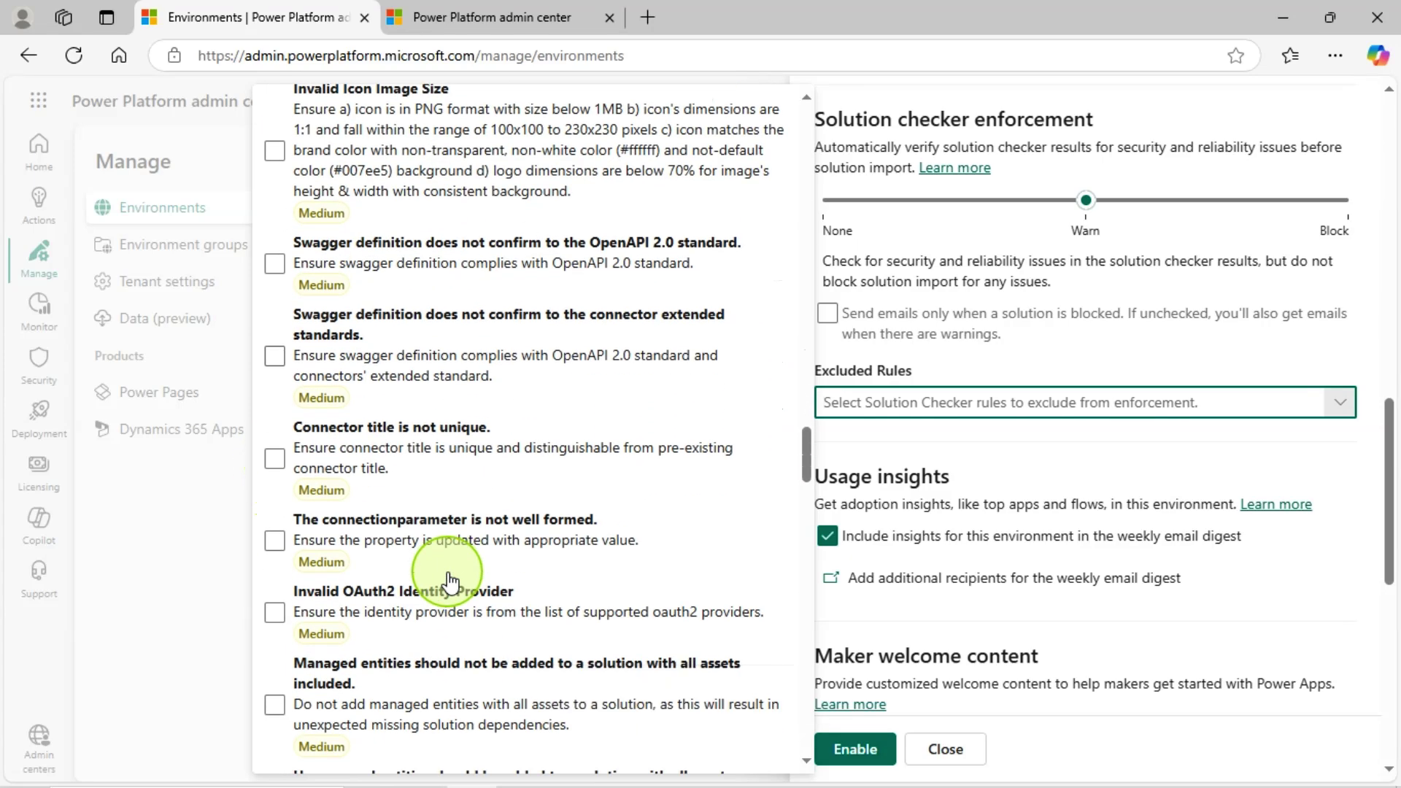
scroll(447, 580, "down", 9)
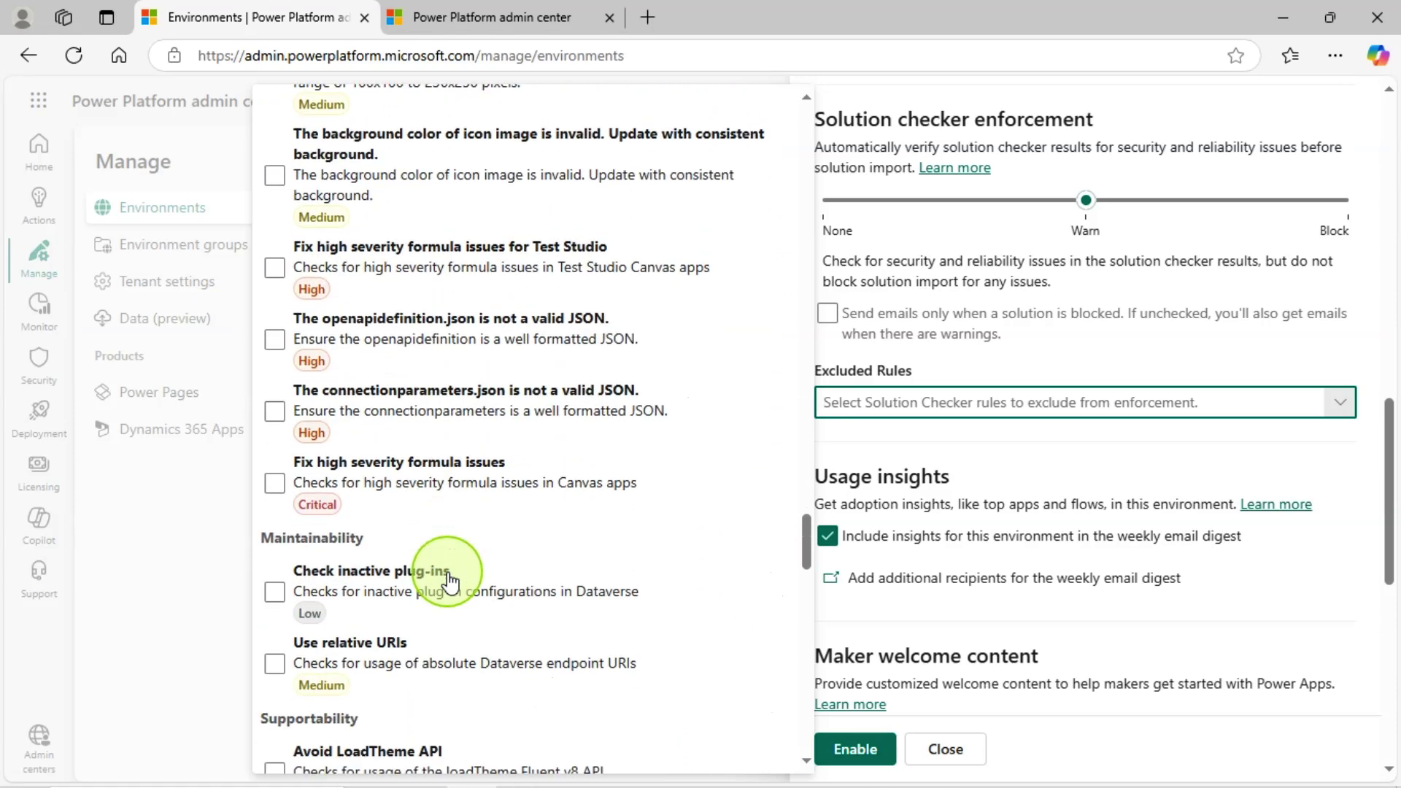
scroll(447, 579, "up", 1)
scroll(485, 475, "down", 7)
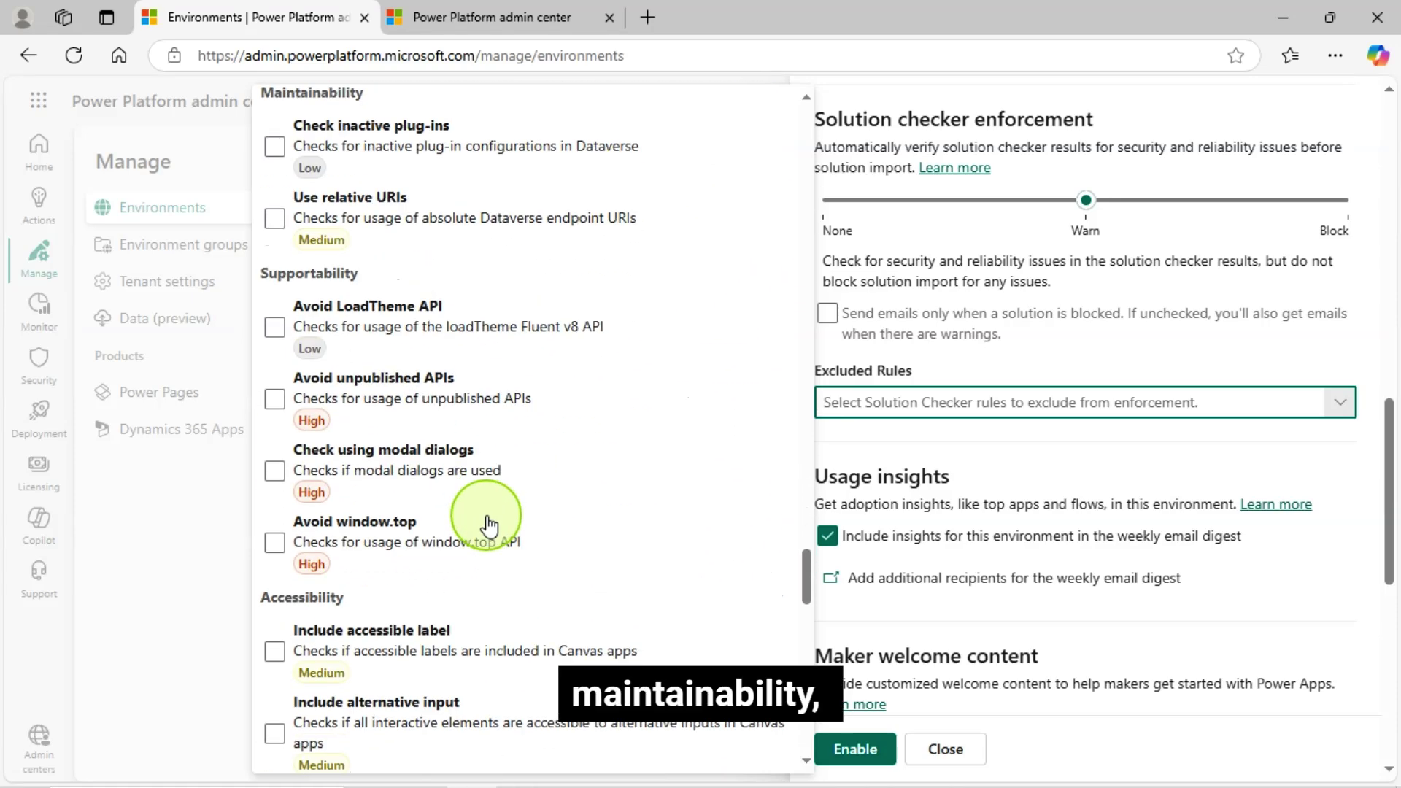
scroll(402, 425, "up", 3)
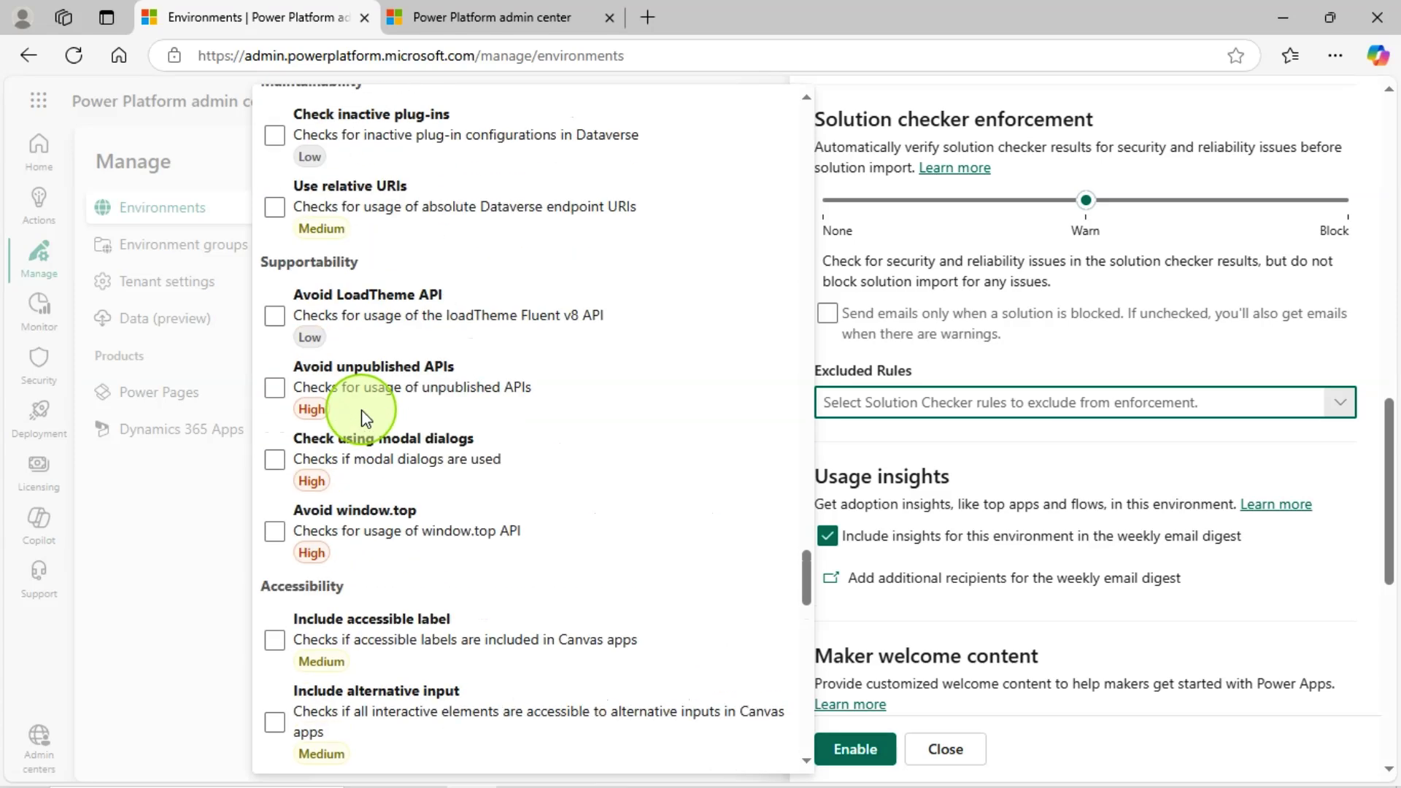
scroll(380, 321, "up", 3)
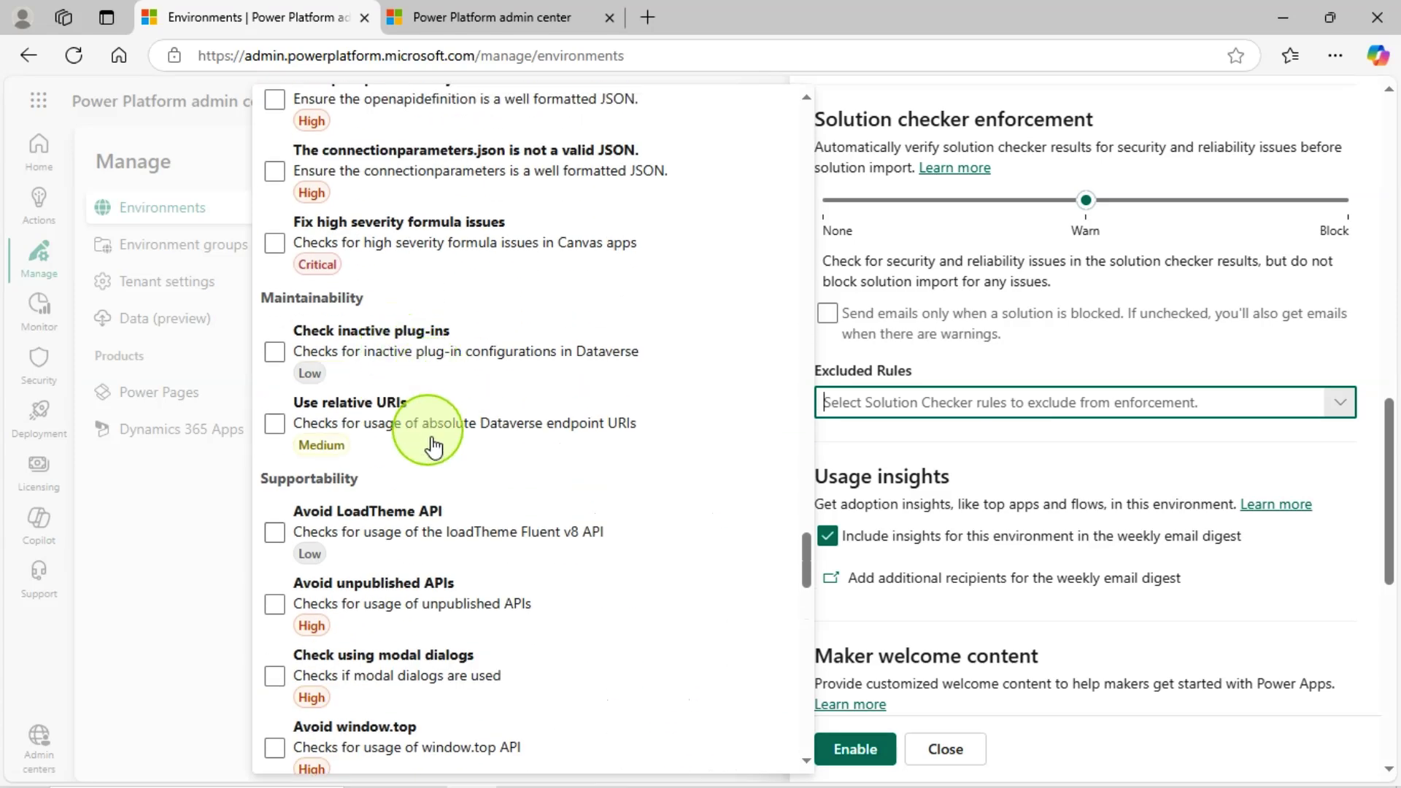
scroll(460, 510, "down", 4)
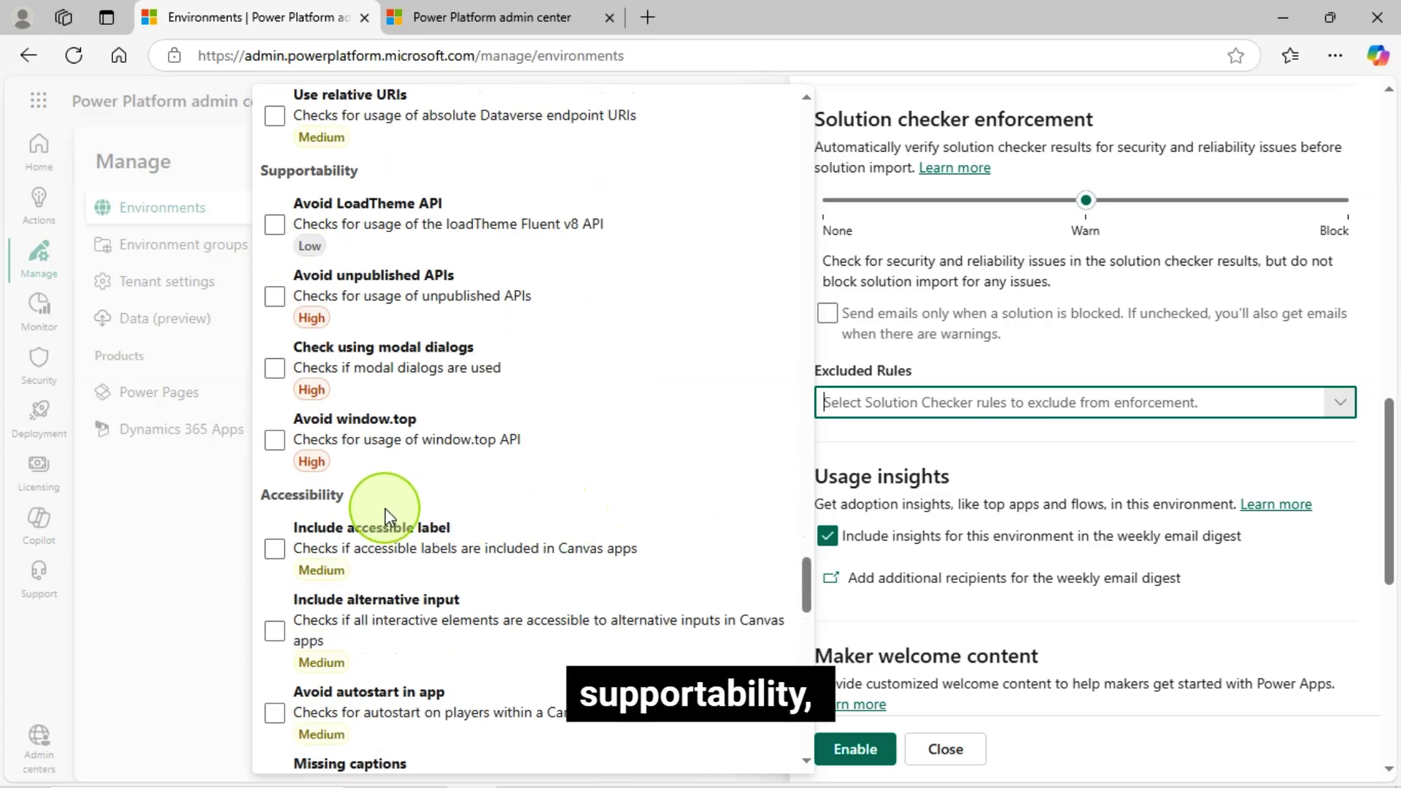
scroll(562, 511, "down", 3)
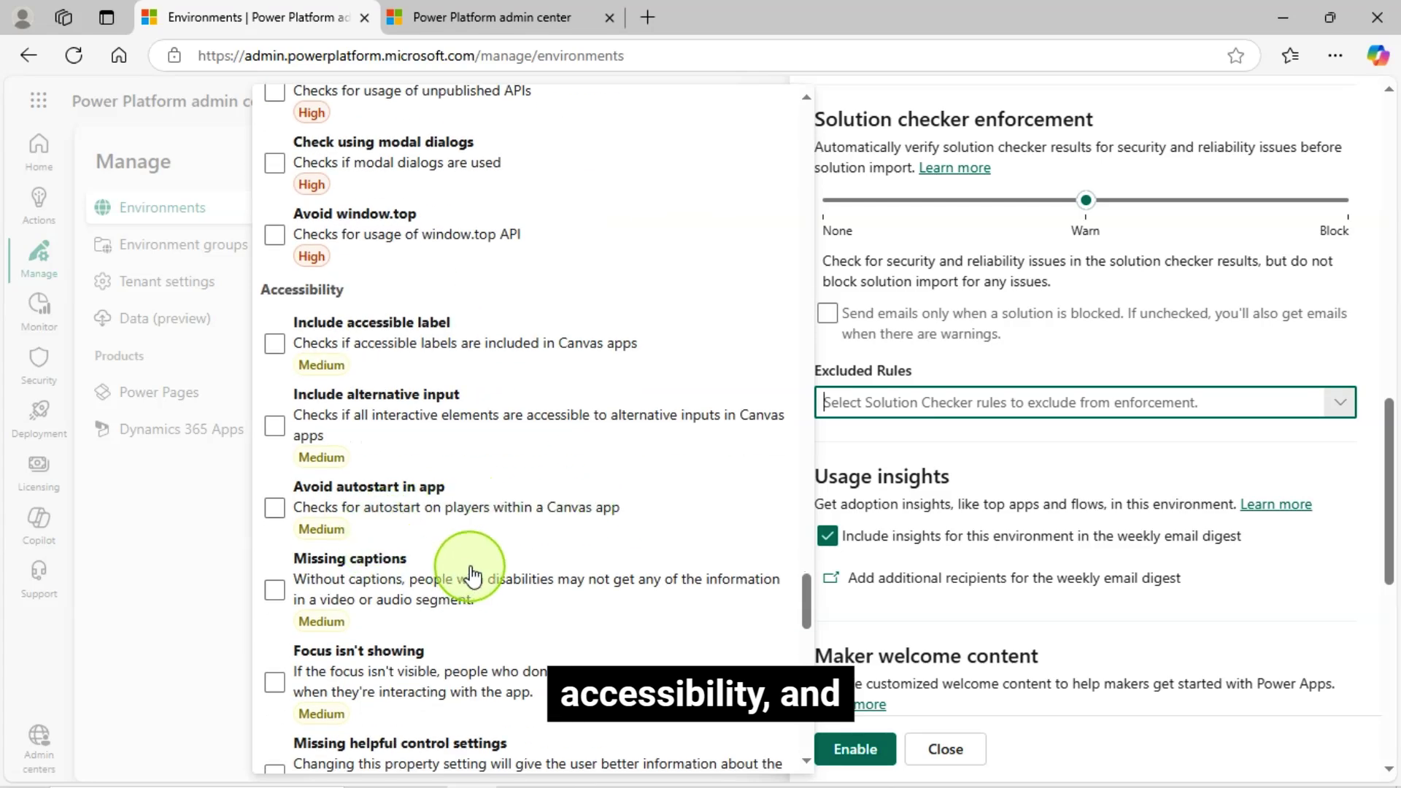
scroll(472, 577, "down", 9)
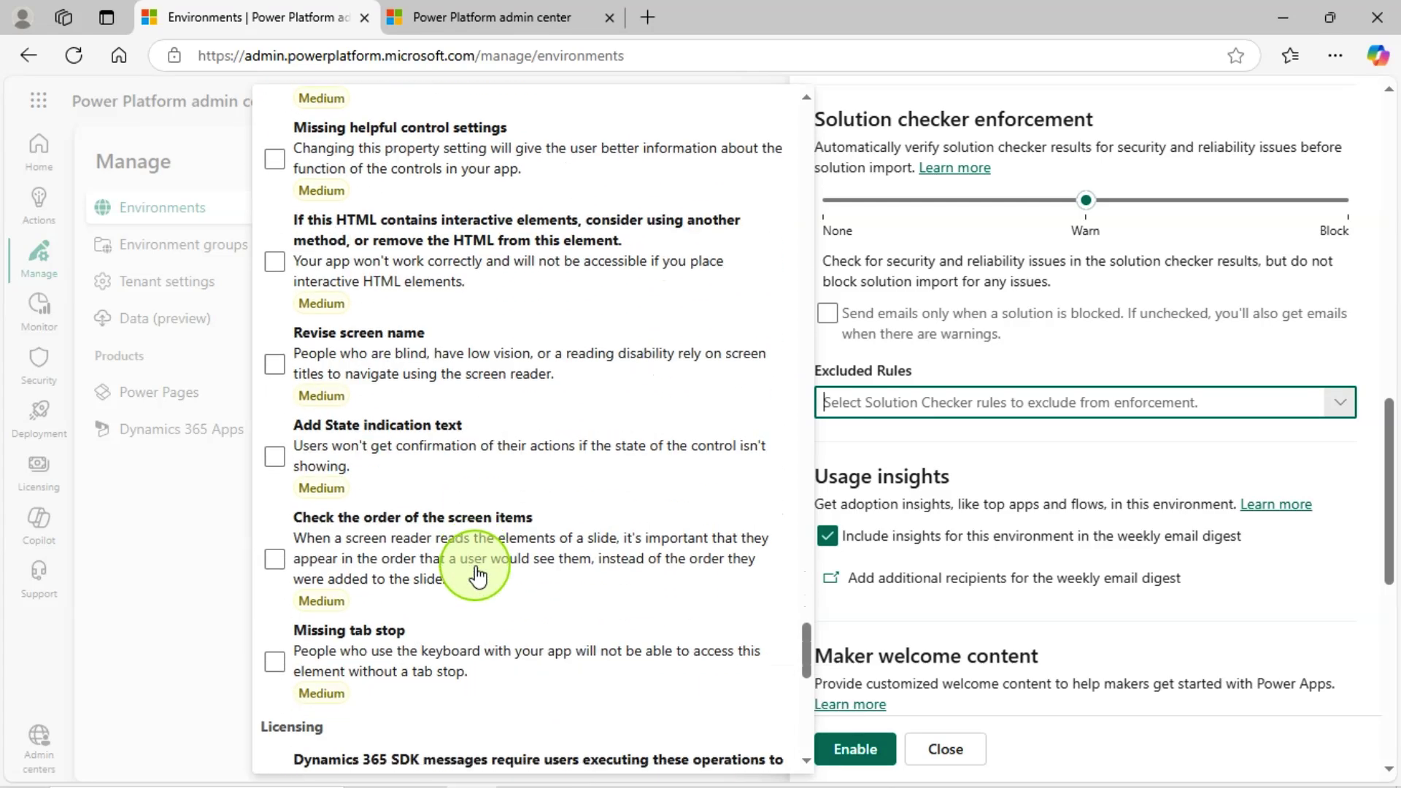
scroll(478, 576, "down", 3)
scroll(540, 580, "down", 9)
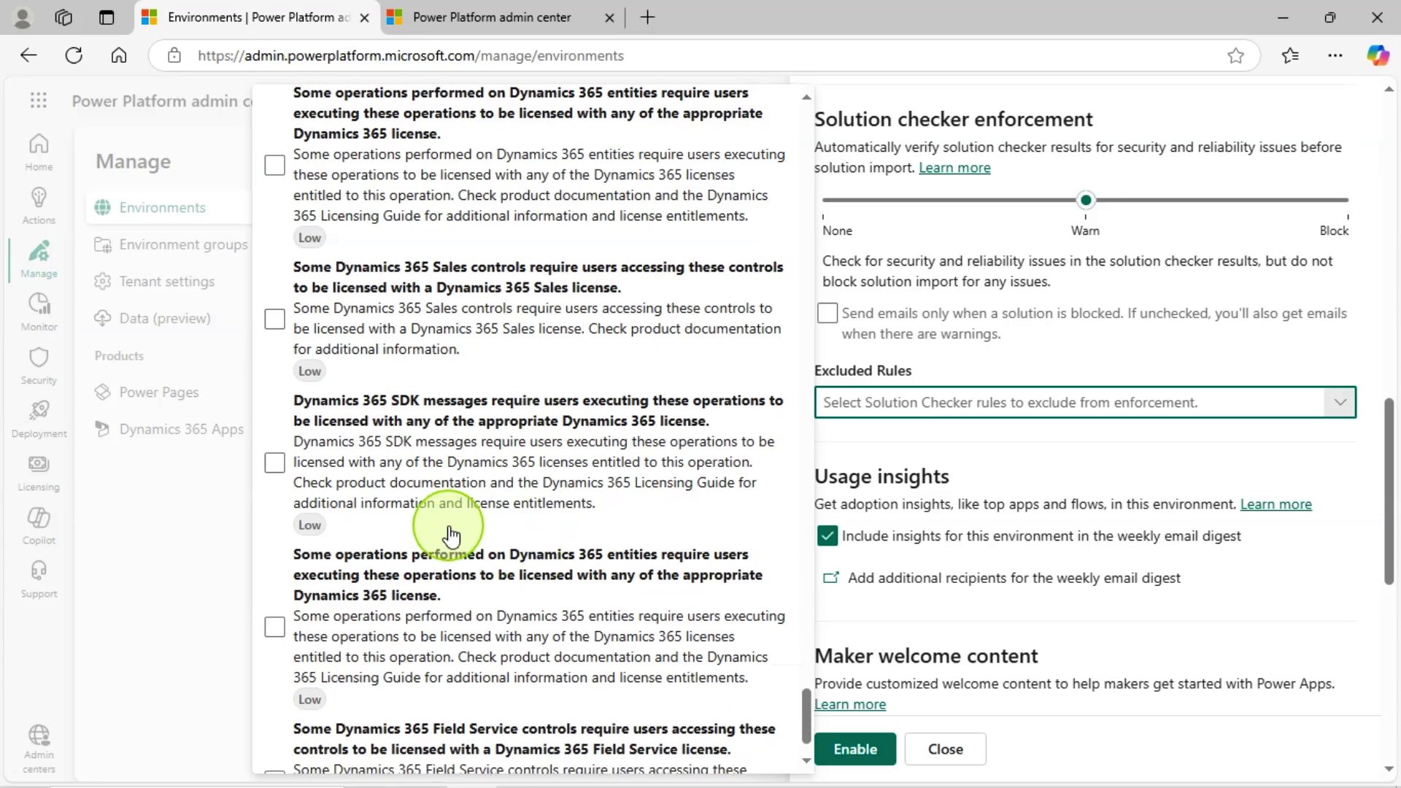
scroll(447, 532, "up", 3)
scroll(450, 537, "down", 4)
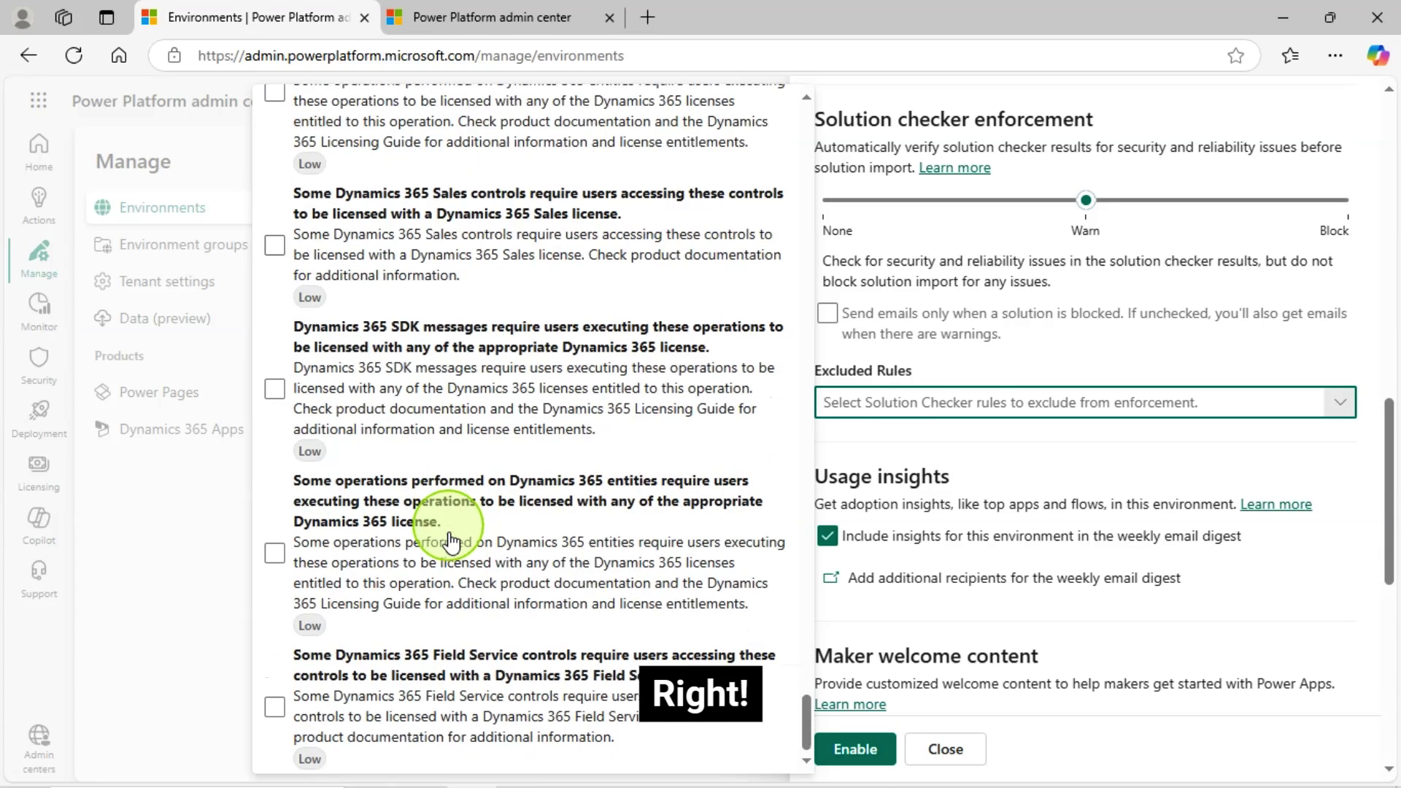
scroll(499, 535, "up", 4)
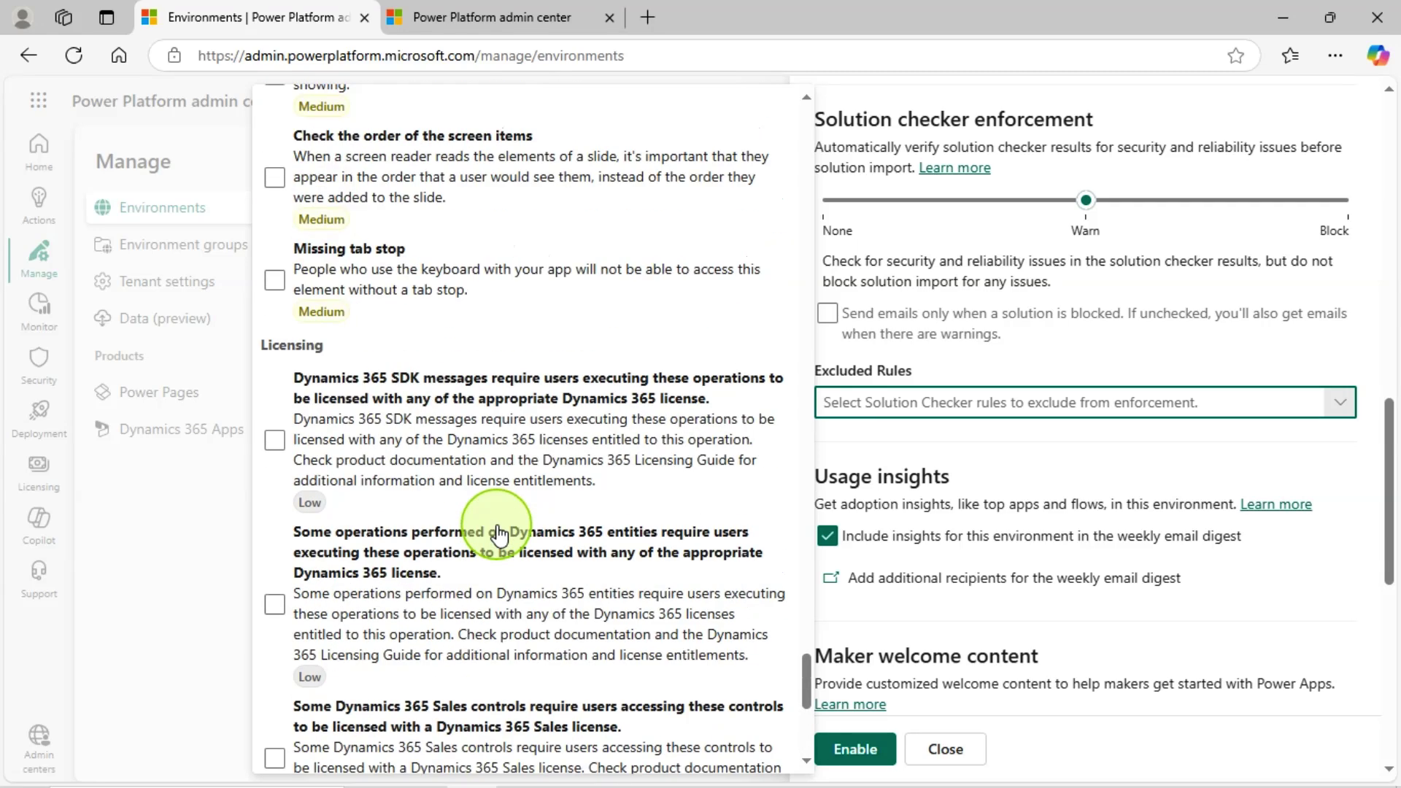
scroll(498, 534, "up", 10)
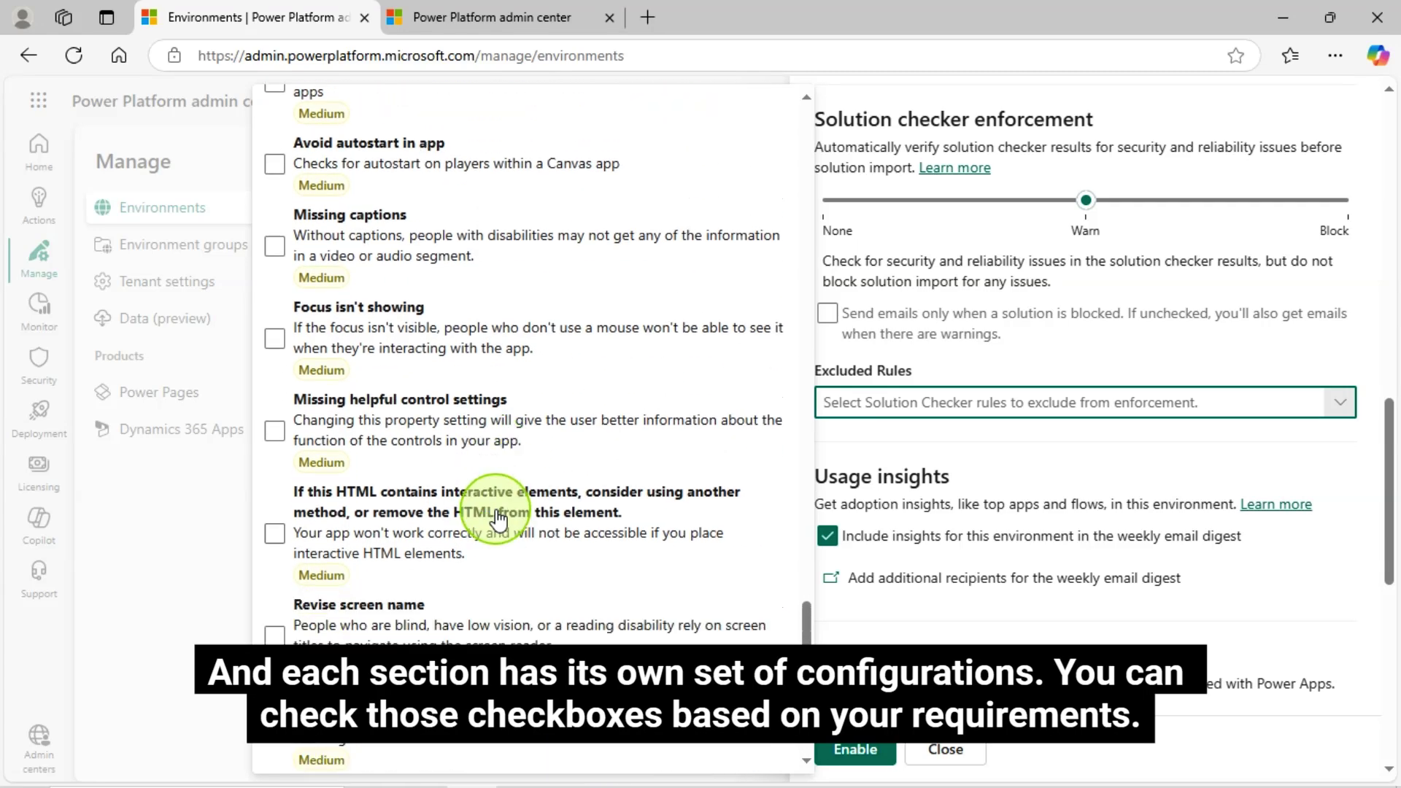
scroll(499, 518, "up", 1)
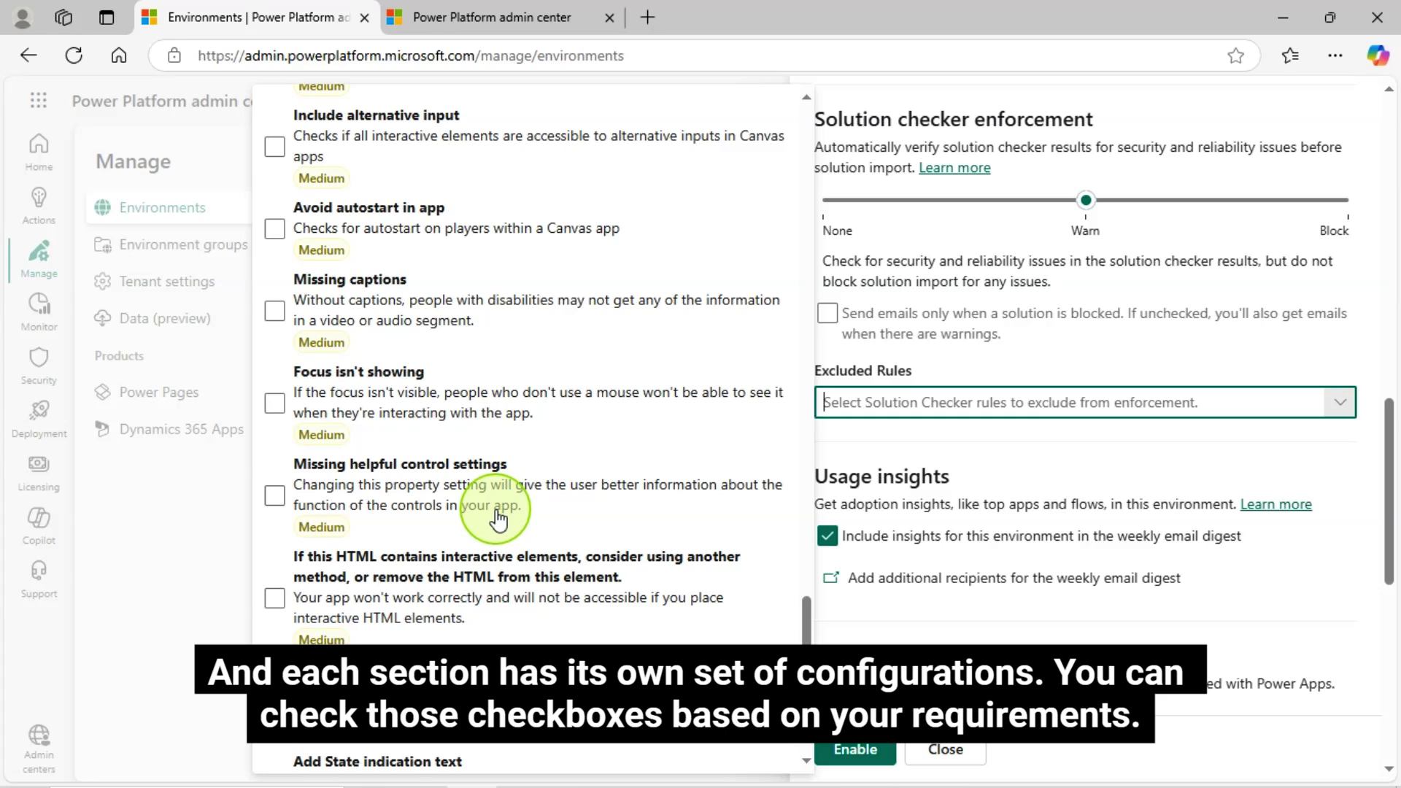
scroll(499, 518, "up", 5)
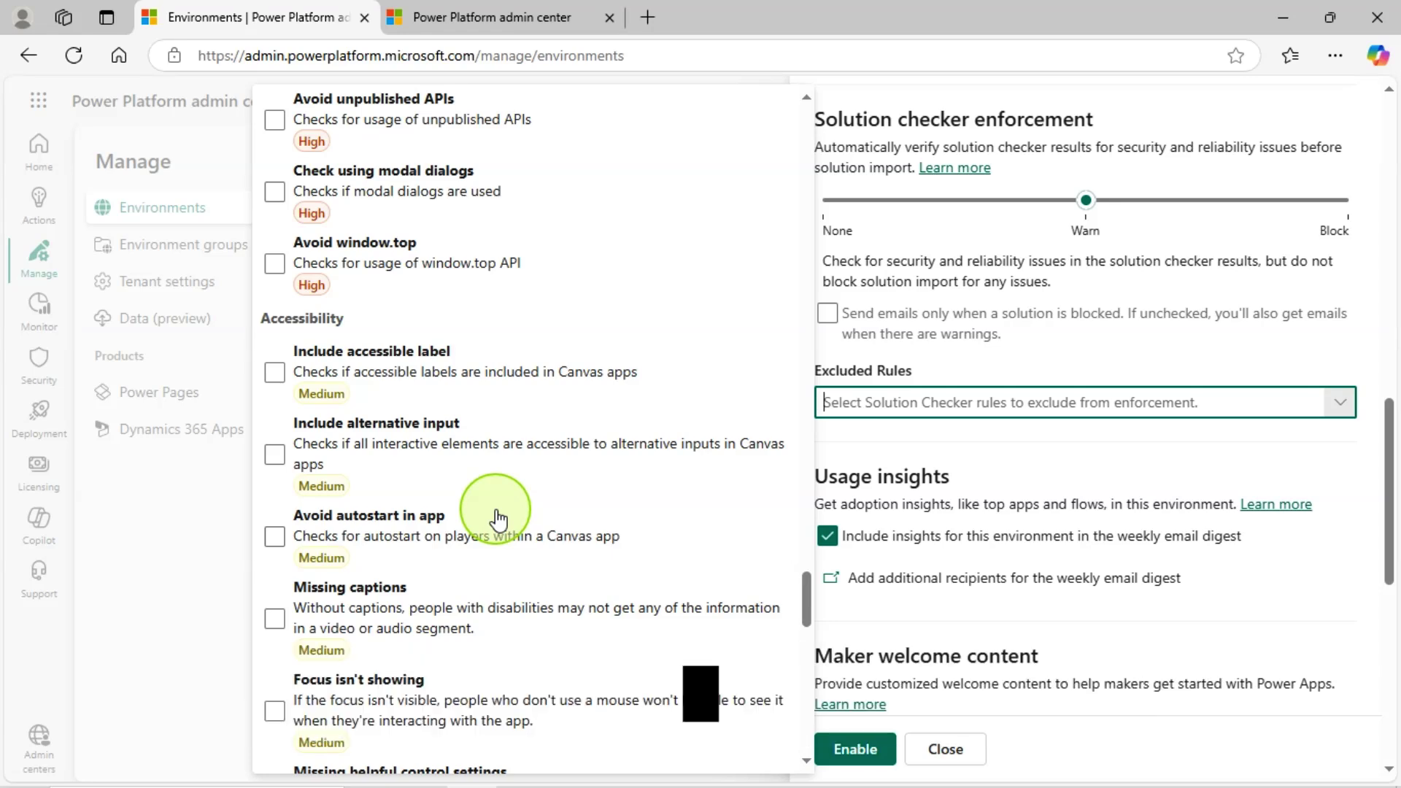
scroll(499, 518, "up", 5)
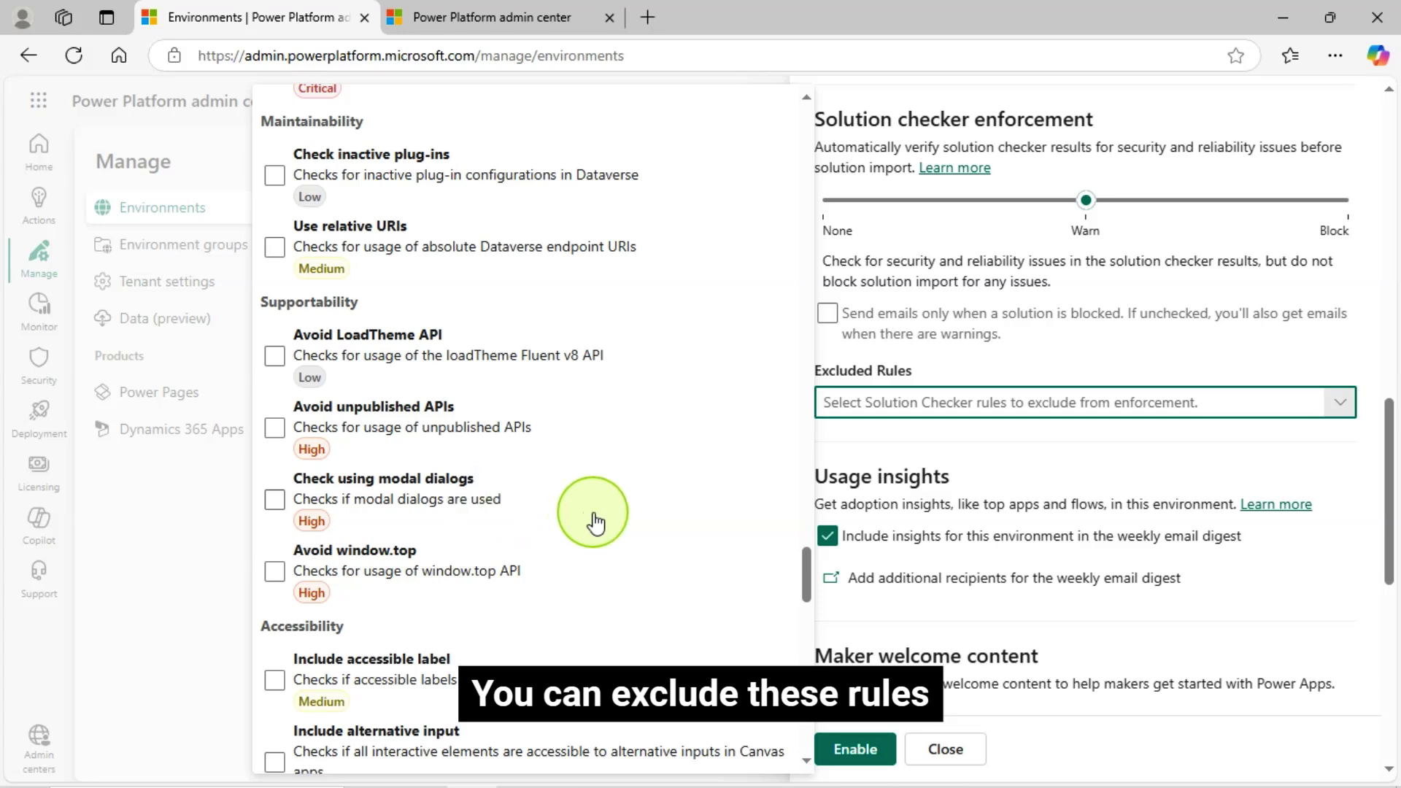
Look back through the Excluded Rules up to the Performance category and close the list without selecting any rule.
scroll(511, 511, "up", 7)
scroll(343, 387, "up", 2)
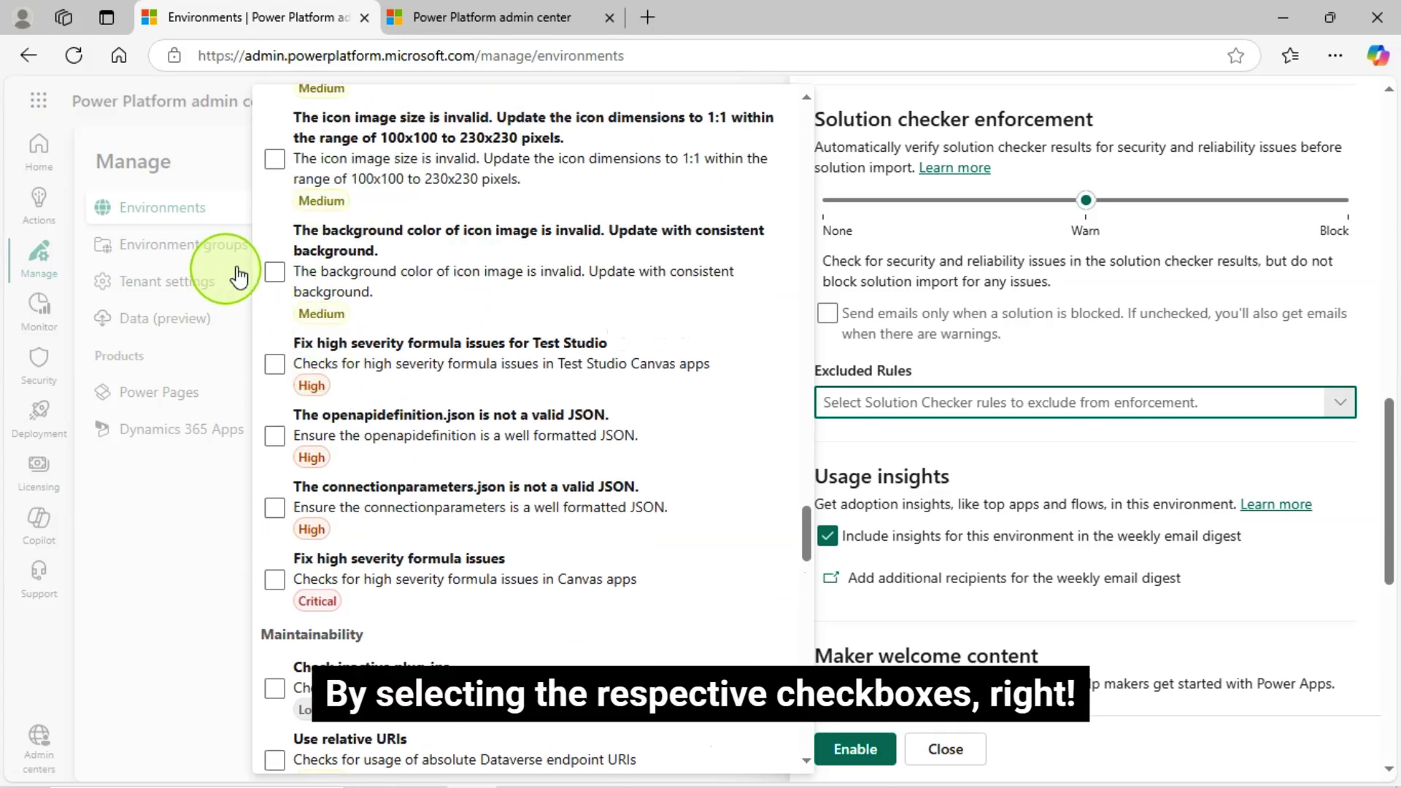
scroll(569, 371, "up", 6)
scroll(569, 370, "up", 2)
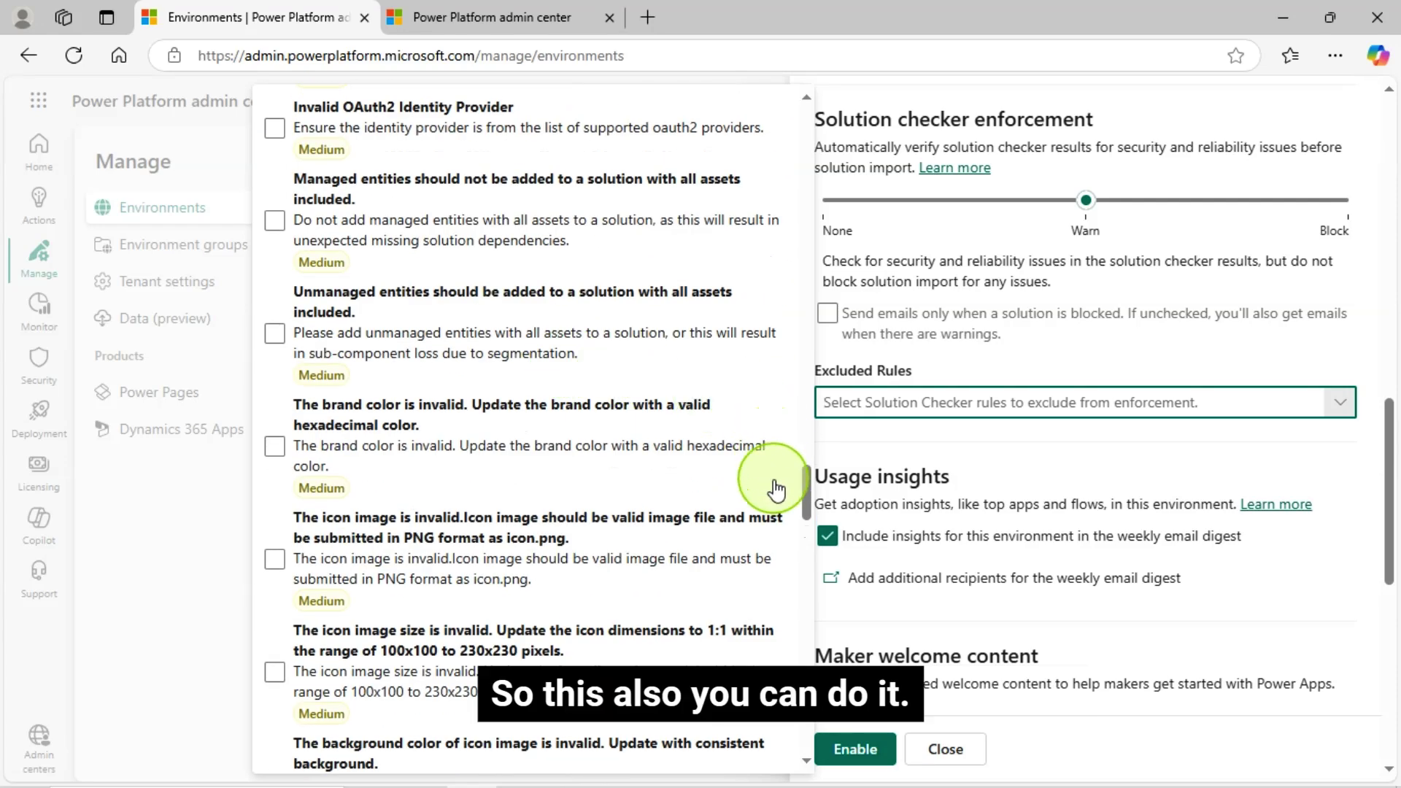
left_click_drag(809, 484, 741, 147)
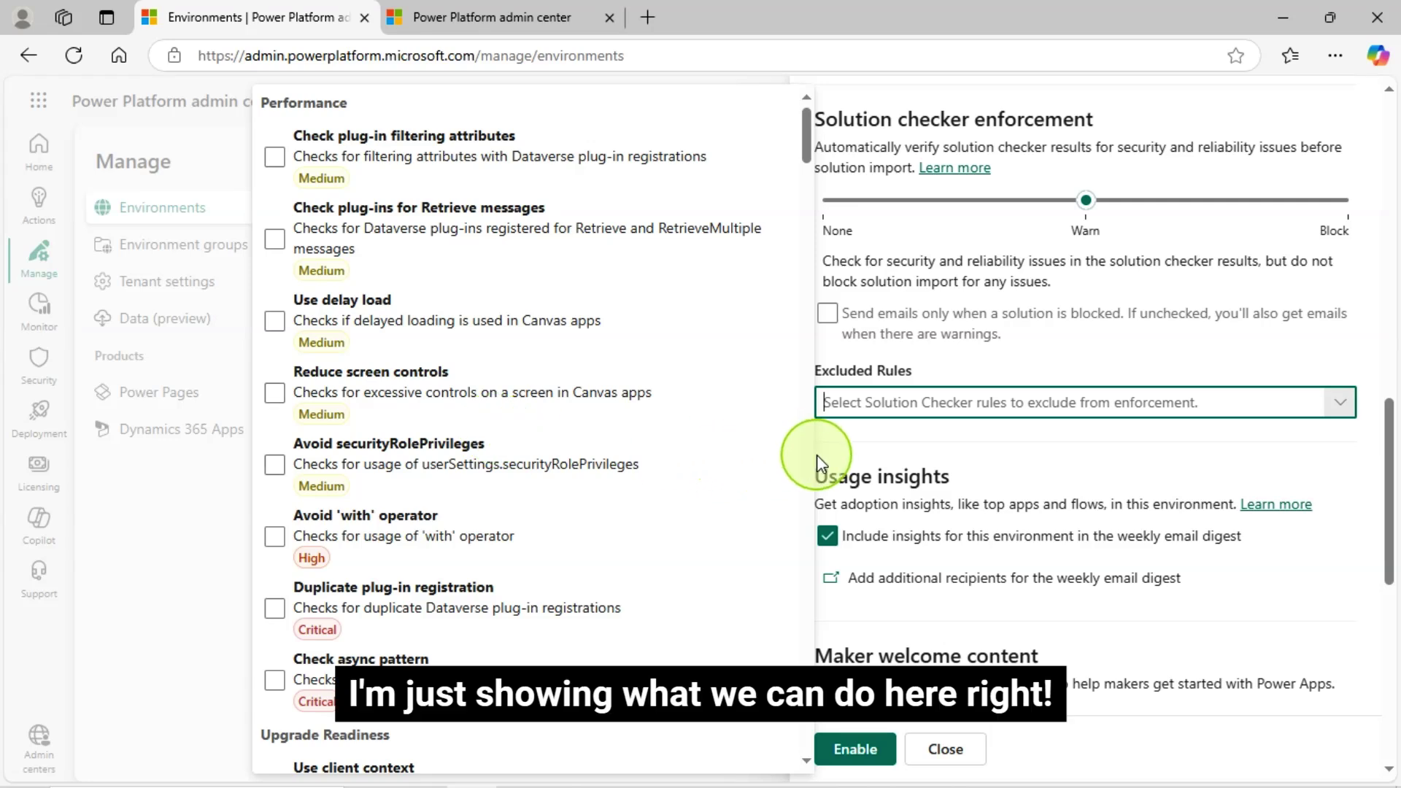
left_click(1277, 120)
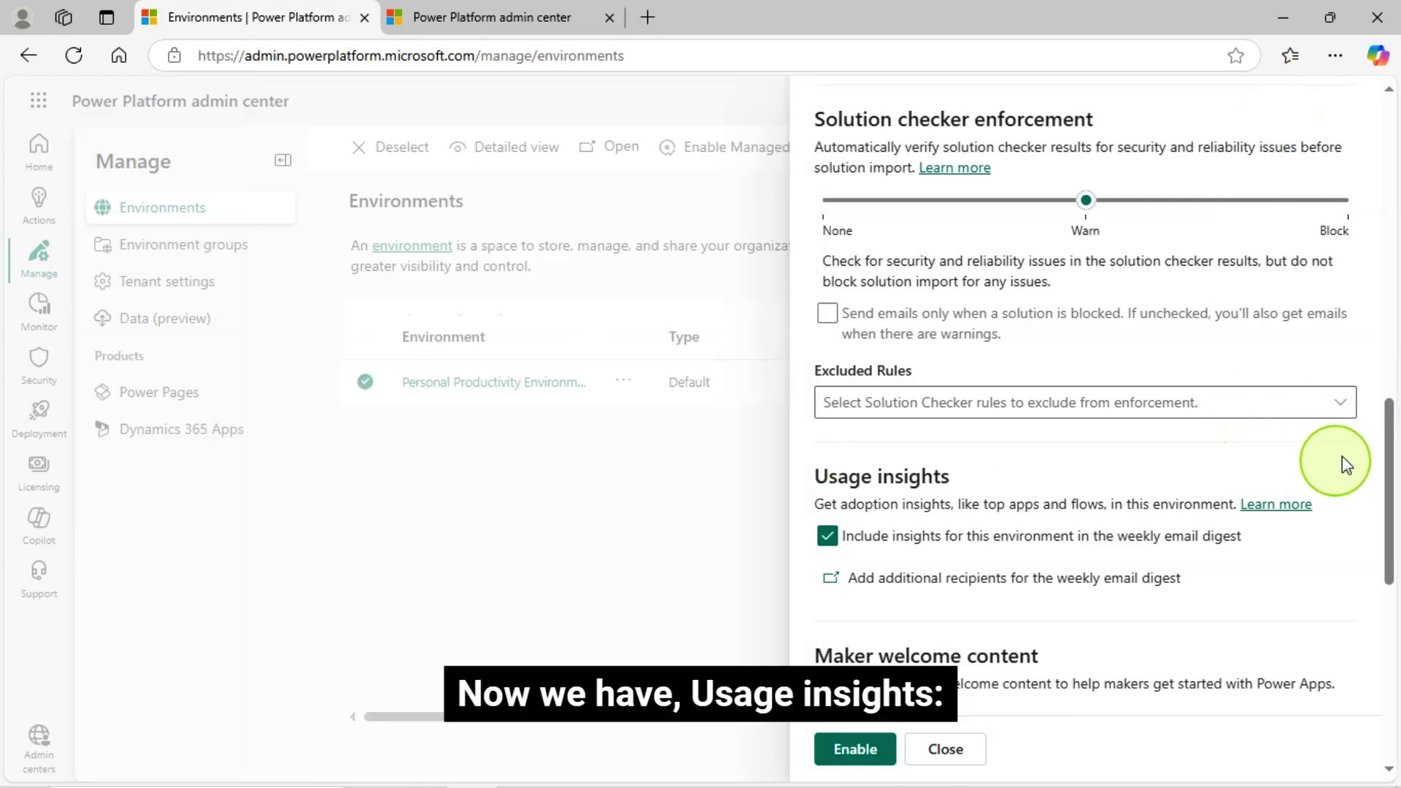
Review the Usage insights, Maker welcome content, AI-generated descriptions (preview) and Data policies sections of the managed environment settings.
scroll(1001, 501, "down", 3)
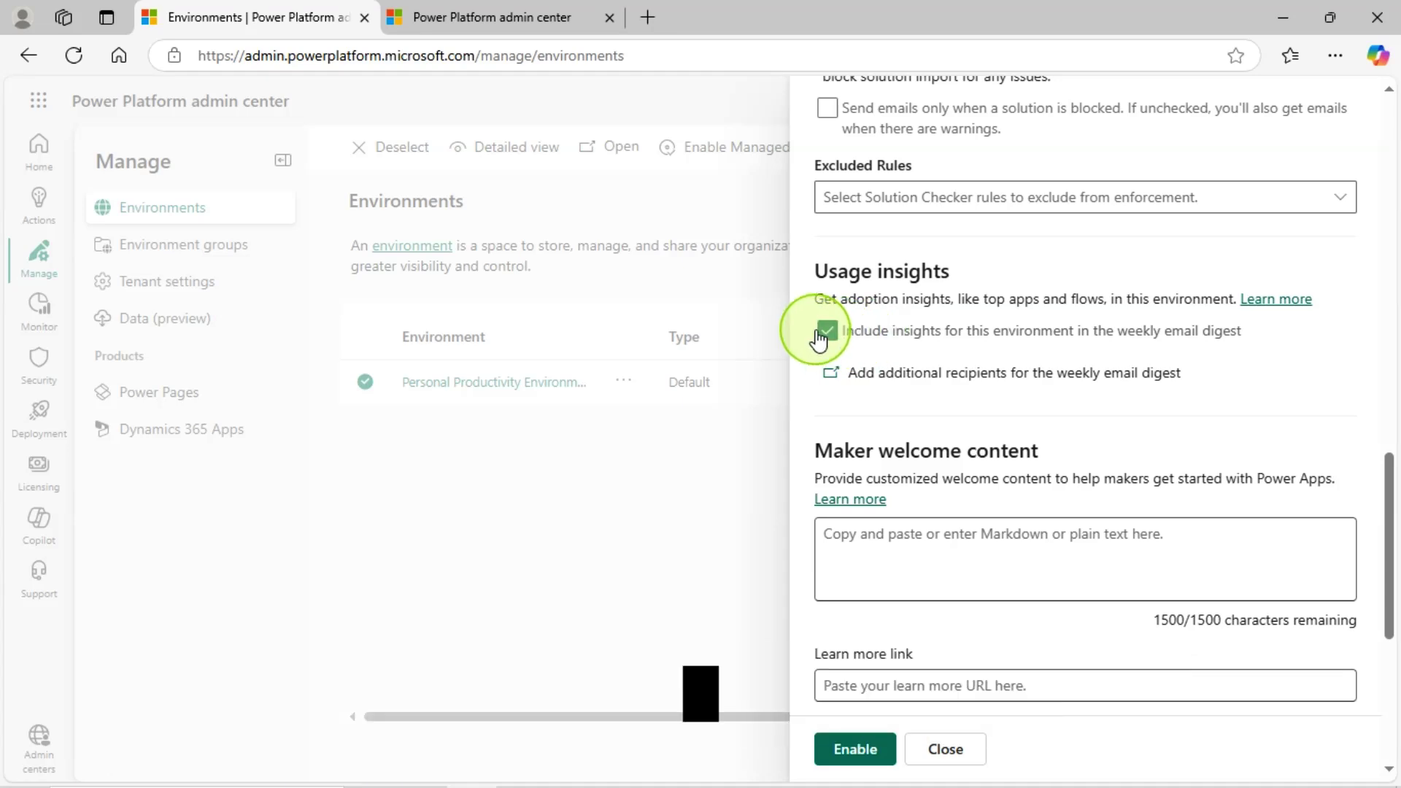
scroll(927, 450, "down", 3)
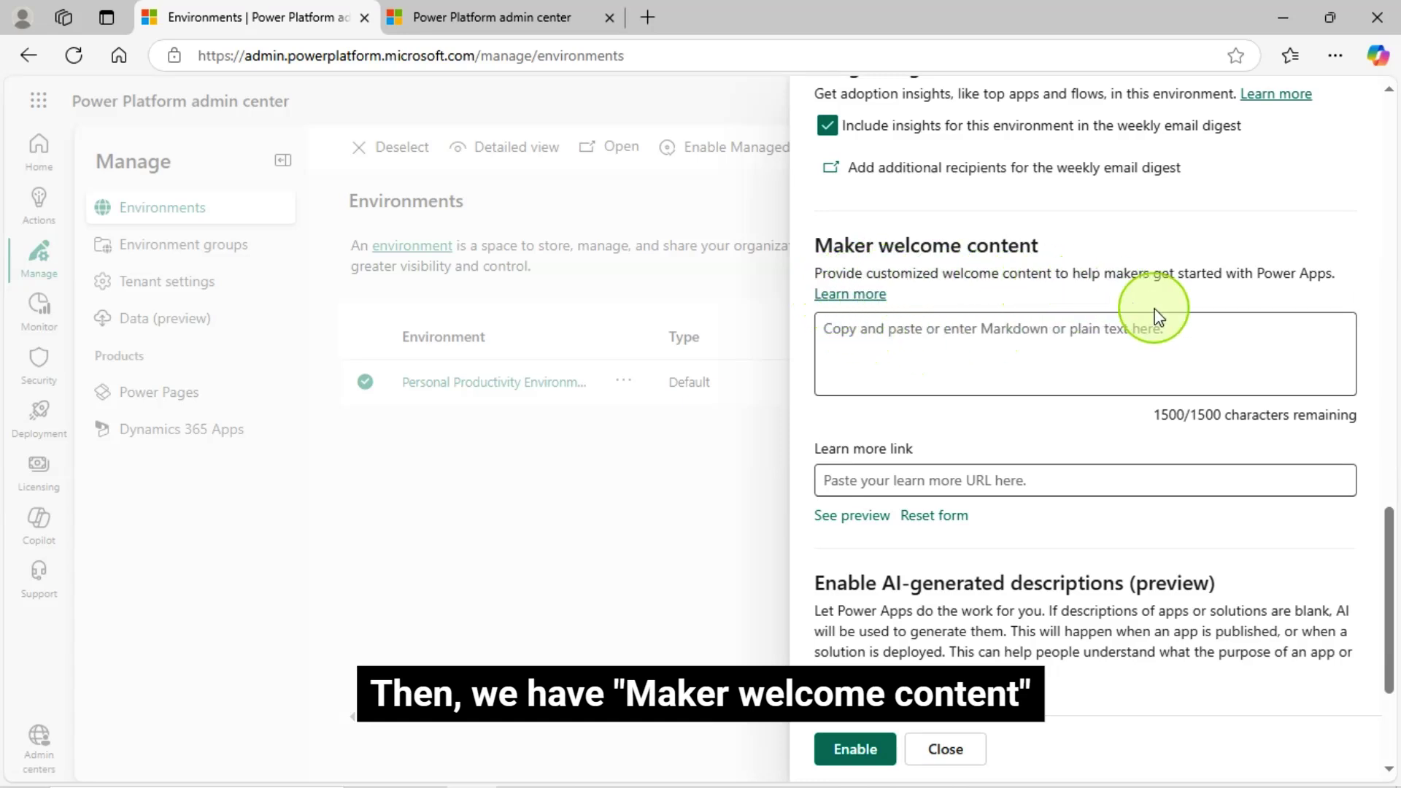
scroll(1076, 306, "up", 4)
scroll(1073, 389, "down", 3)
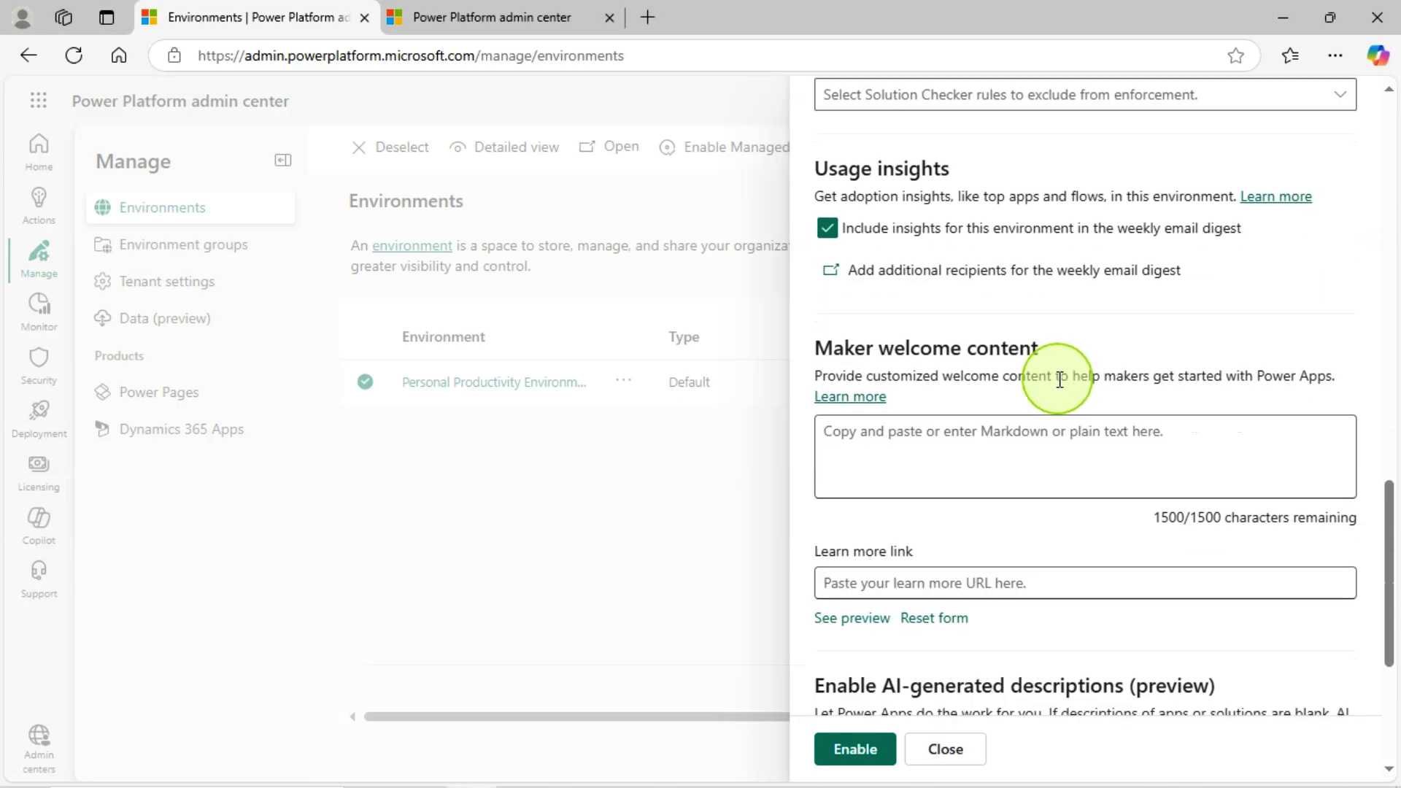
scroll(1031, 298, "down", 3)
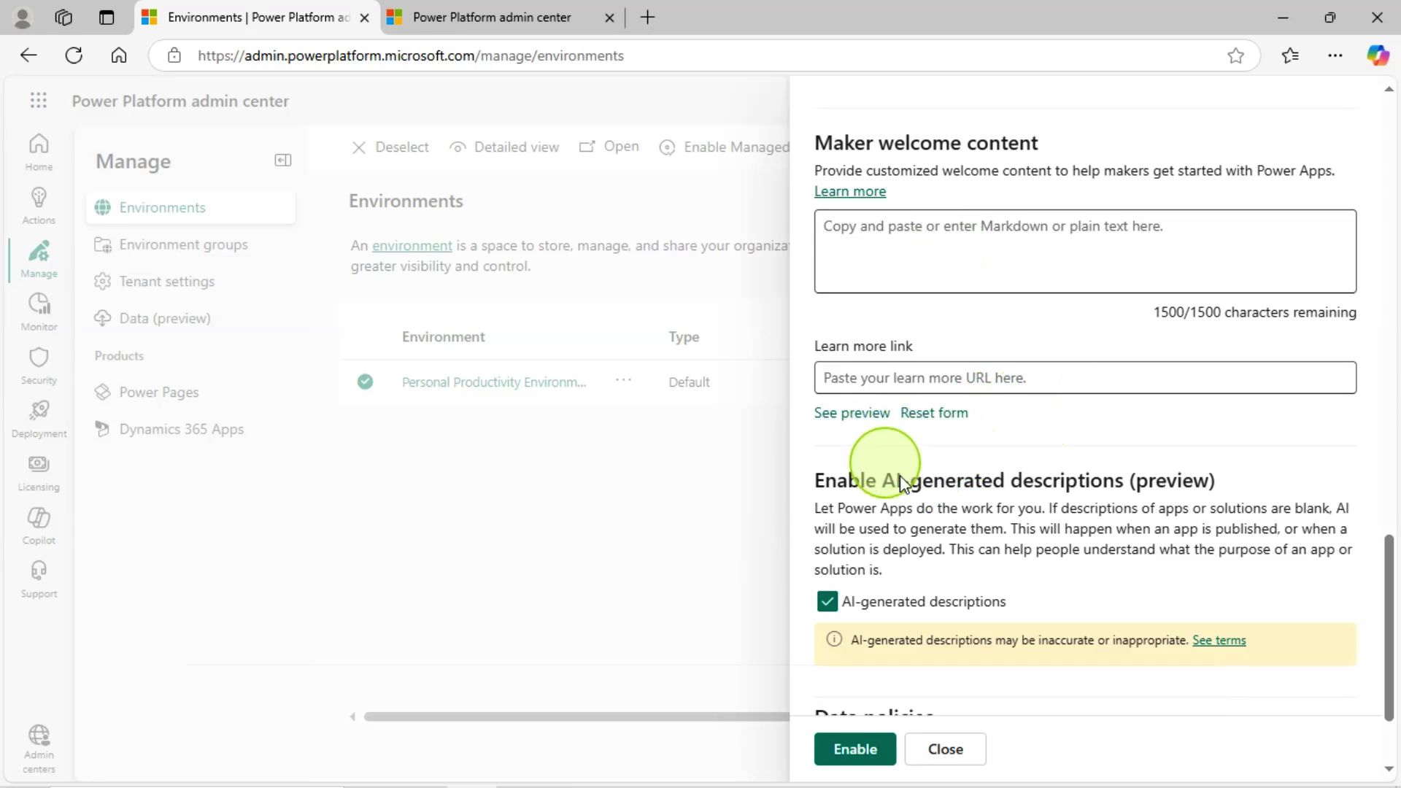
left_click(920, 380)
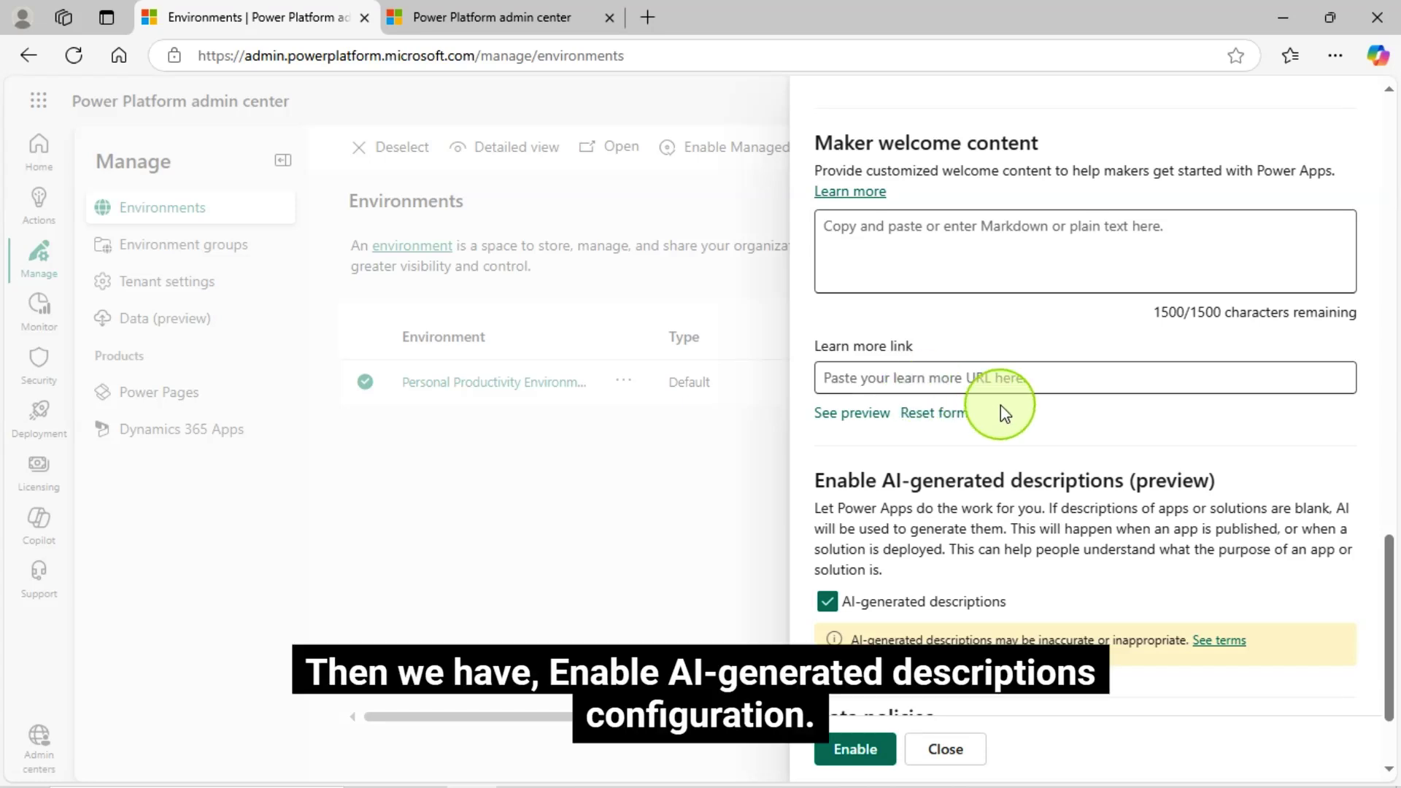
scroll(1101, 457, "down", 1)
scroll(852, 402, "down", 1)
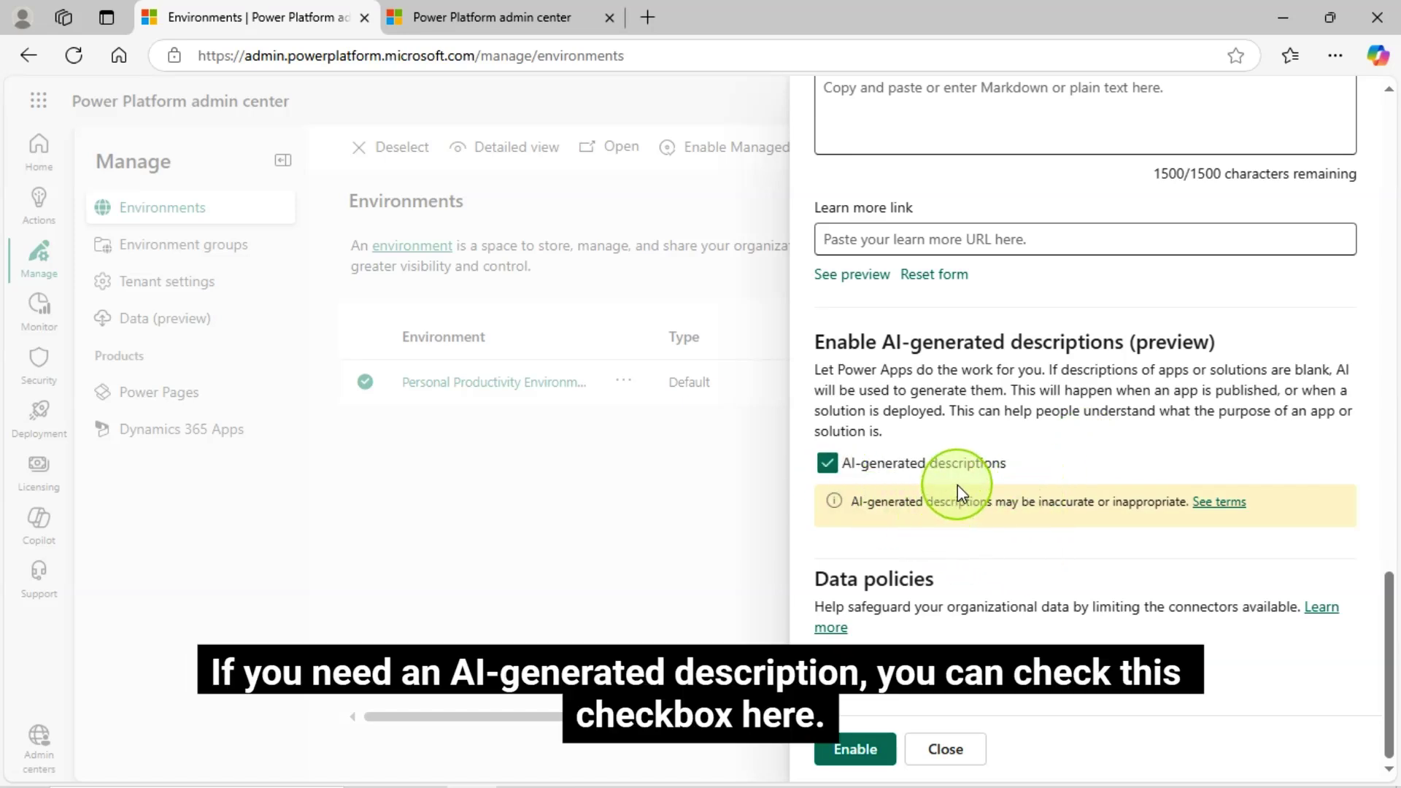
left_click(829, 465)
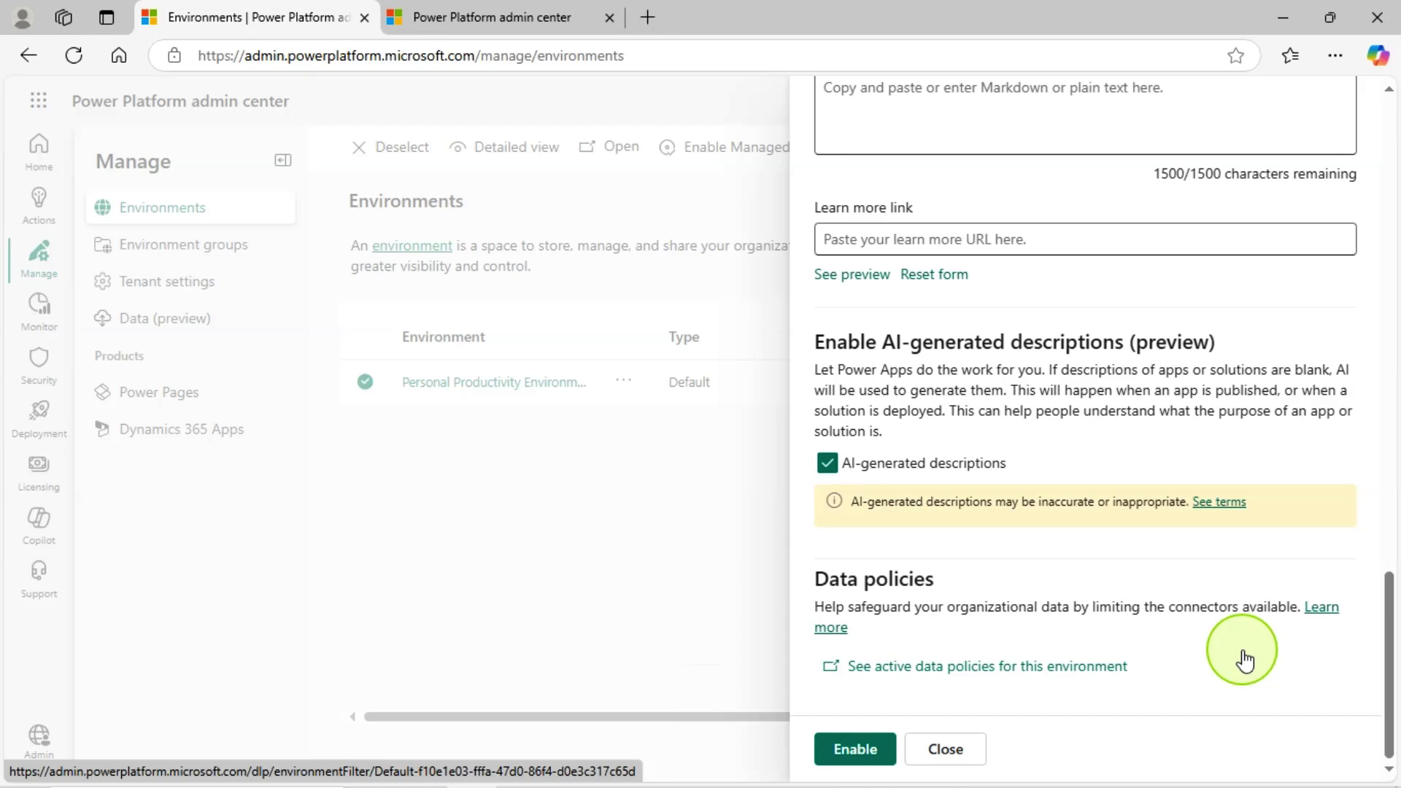
Recheck the sharing, solution checker and remaining settings, and enable Managed Environments for the Personal Productivity Environment.
scroll(1151, 417, "up", 6)
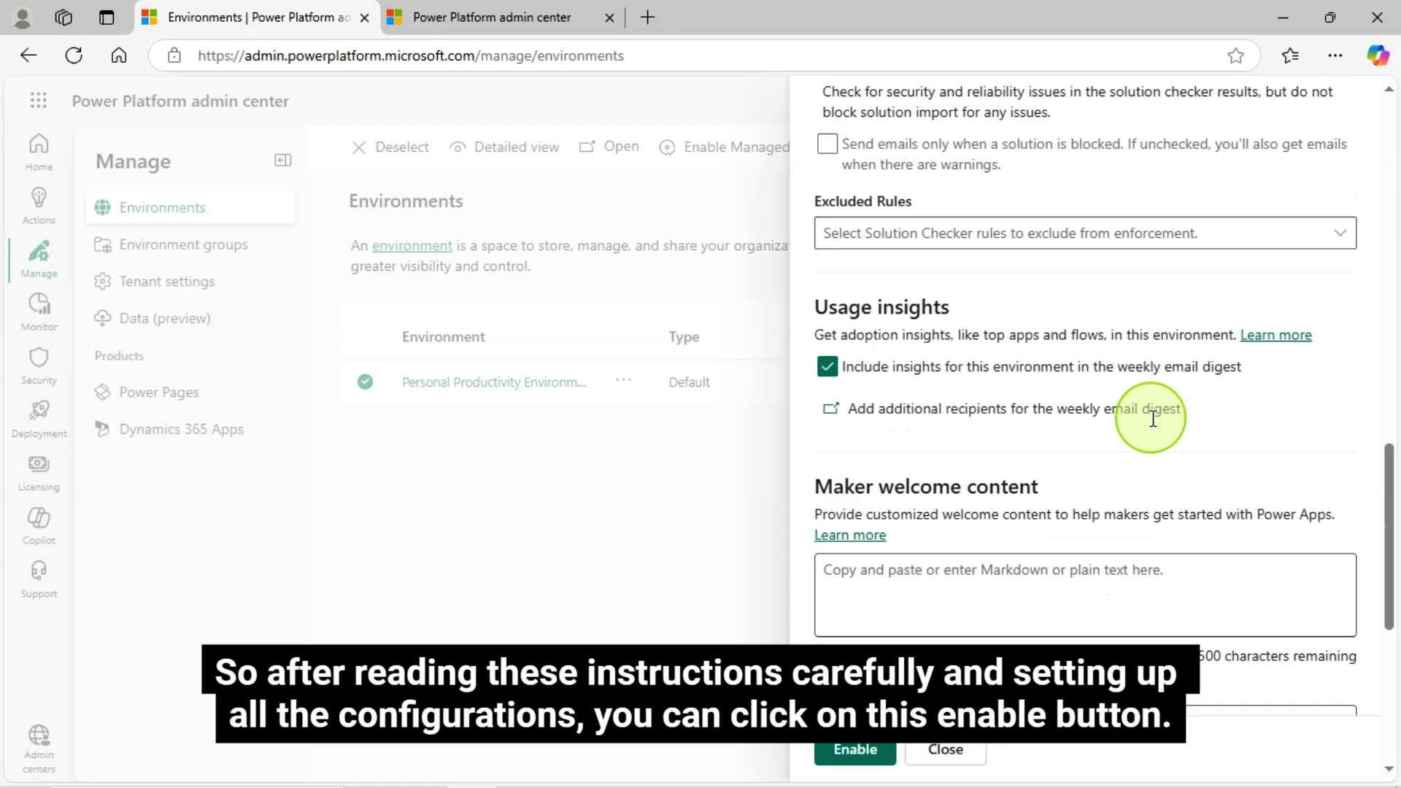
scroll(1153, 419, "up", 10)
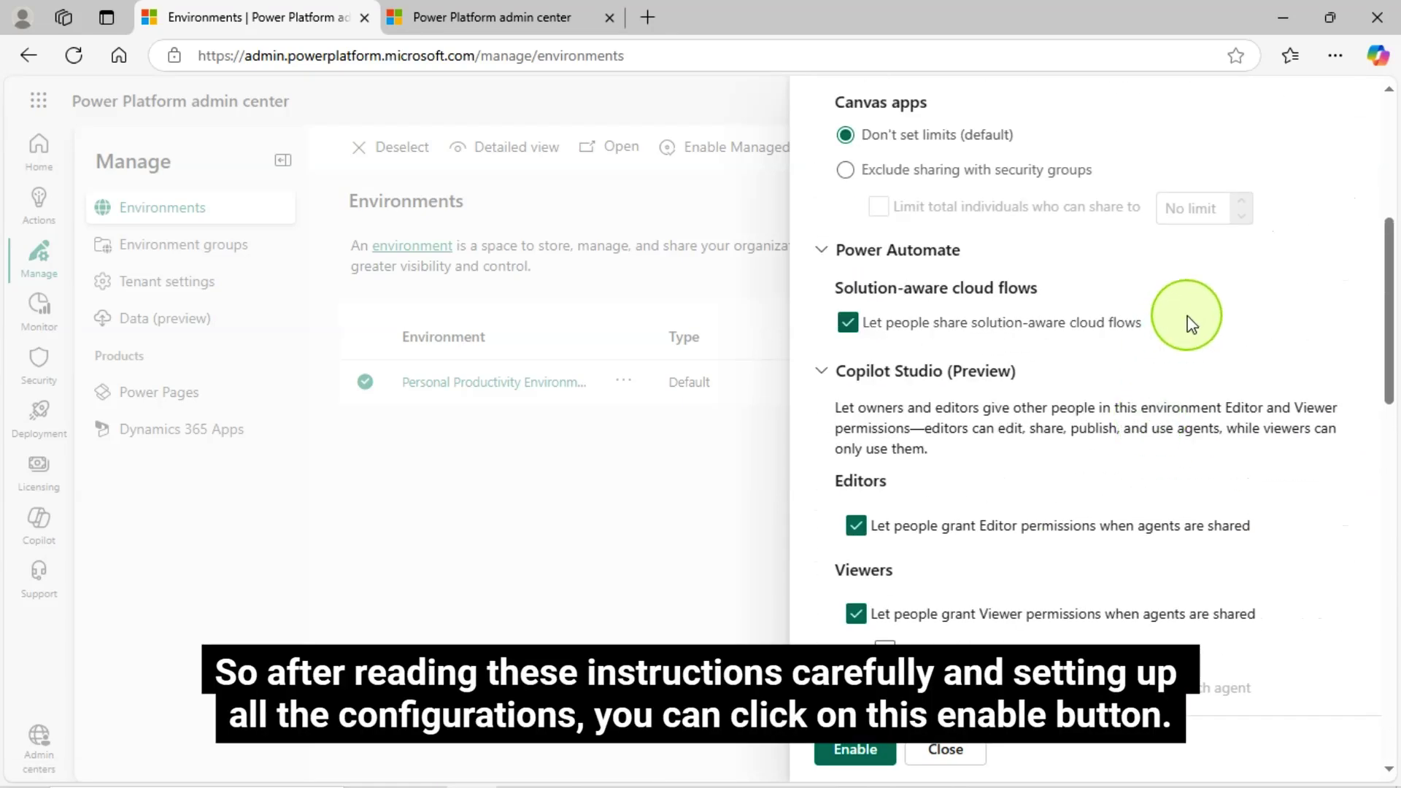
scroll(1186, 323, "up", 3)
scroll(1163, 391, "down", 12)
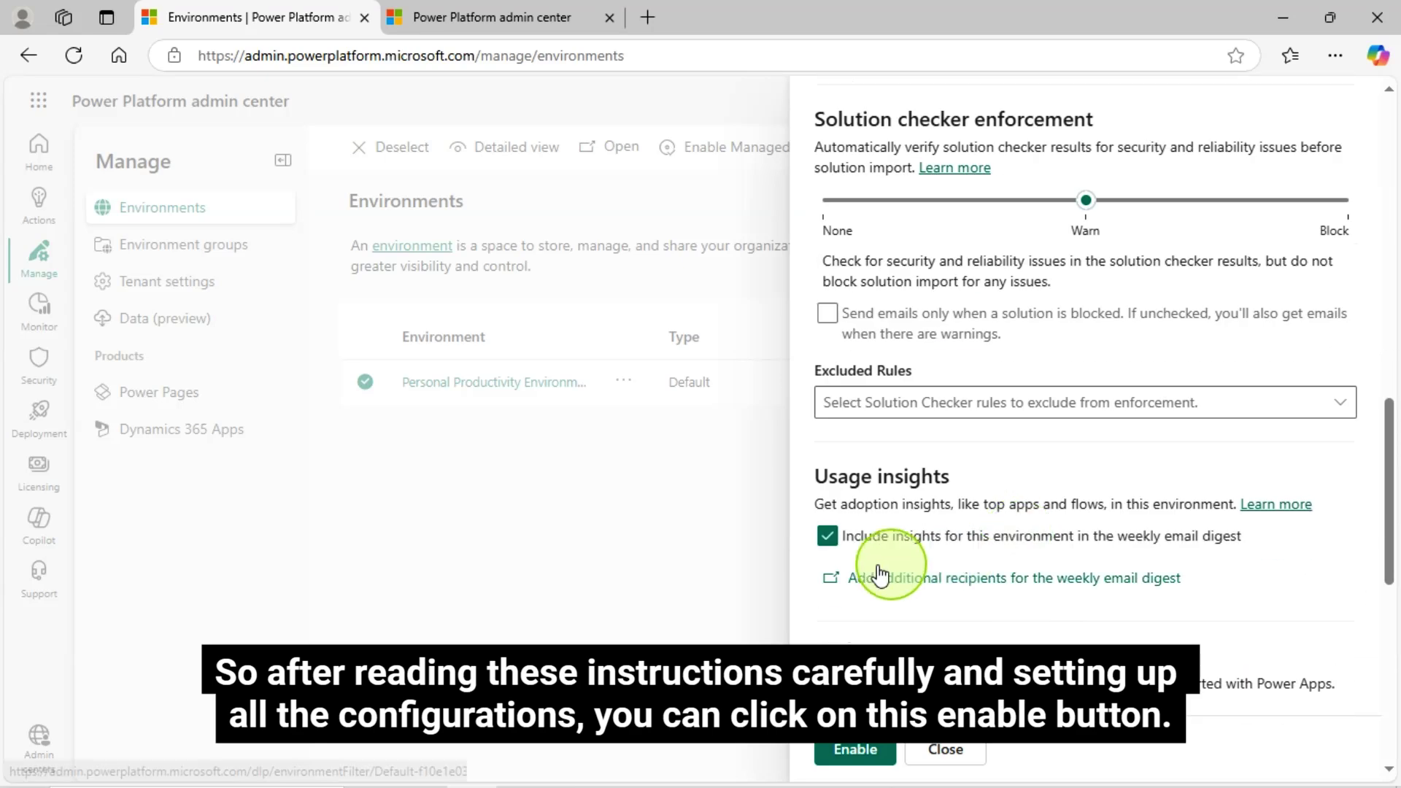
scroll(881, 576, "down", 9)
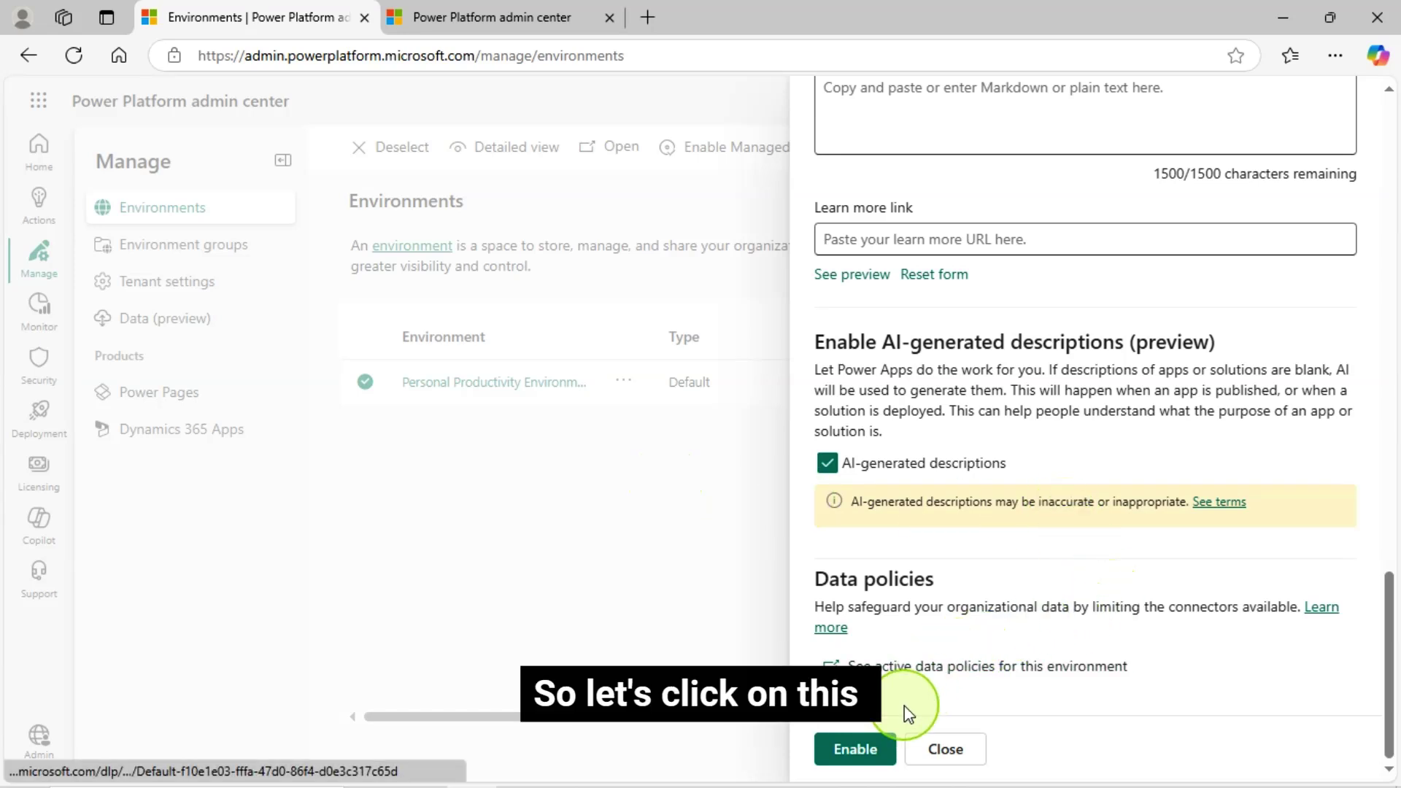
left_click(873, 752)
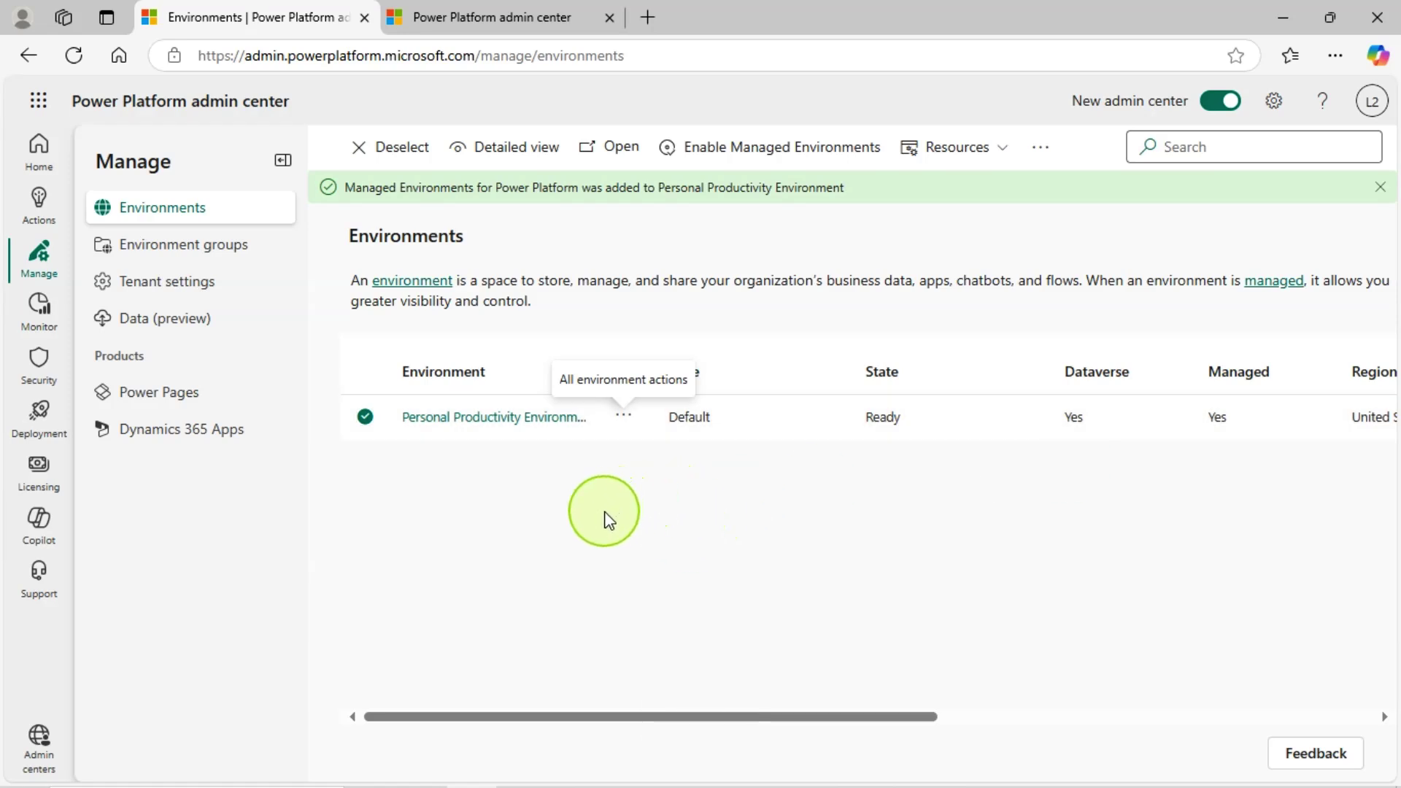
Open the managed environment settings from the Personal Productivity Environment's actions, look through them, and close them without changes.
left_click(624, 417)
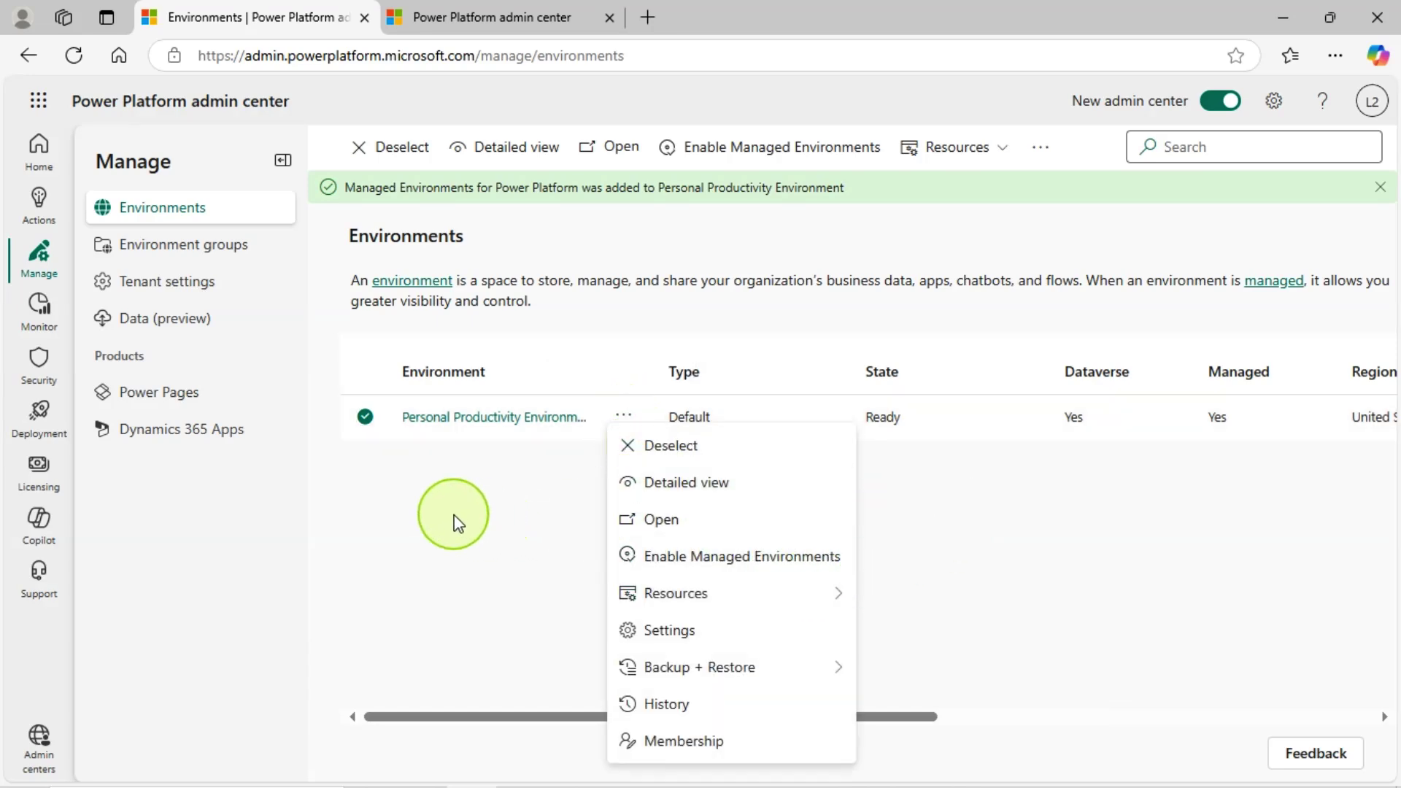
left_click(713, 557)
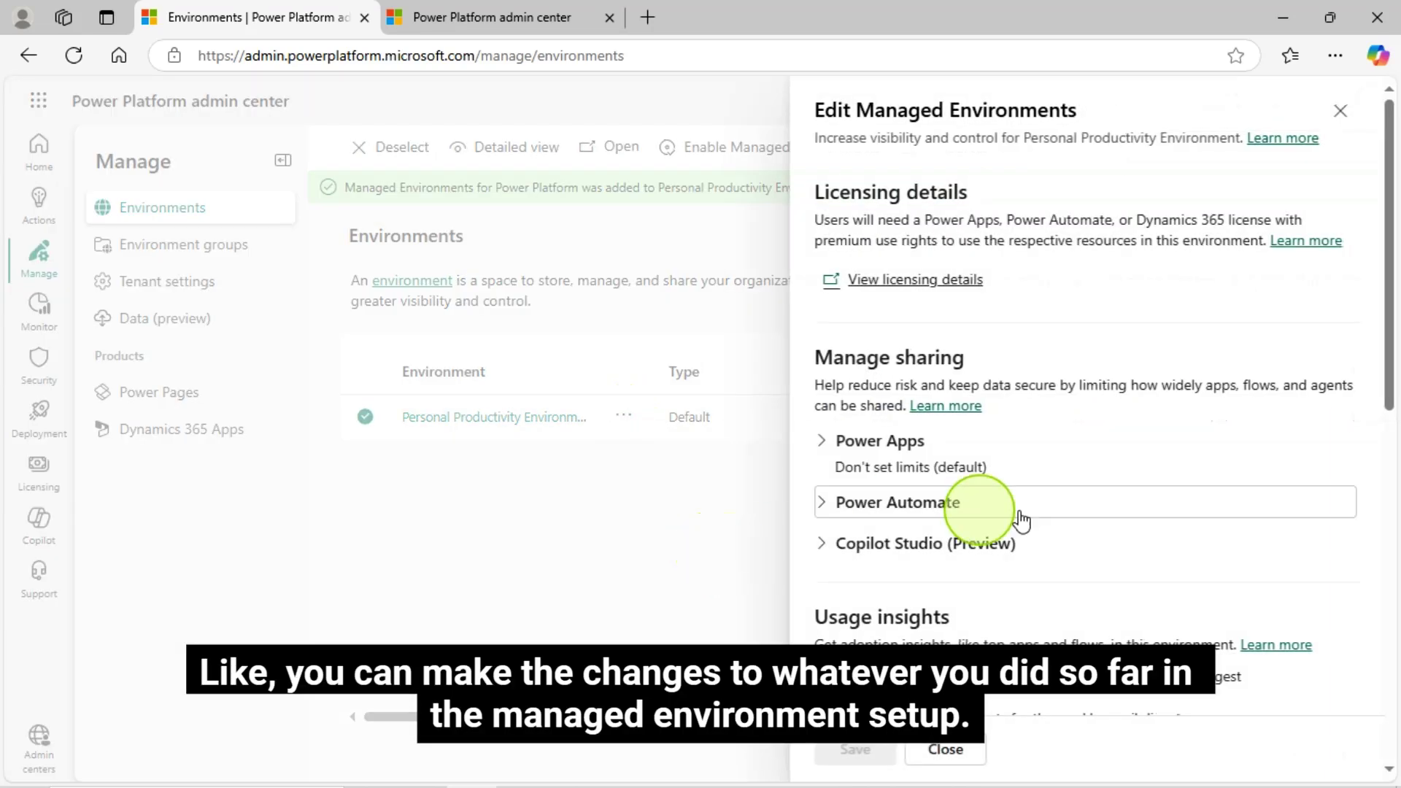
scroll(1051, 522, "down", 5)
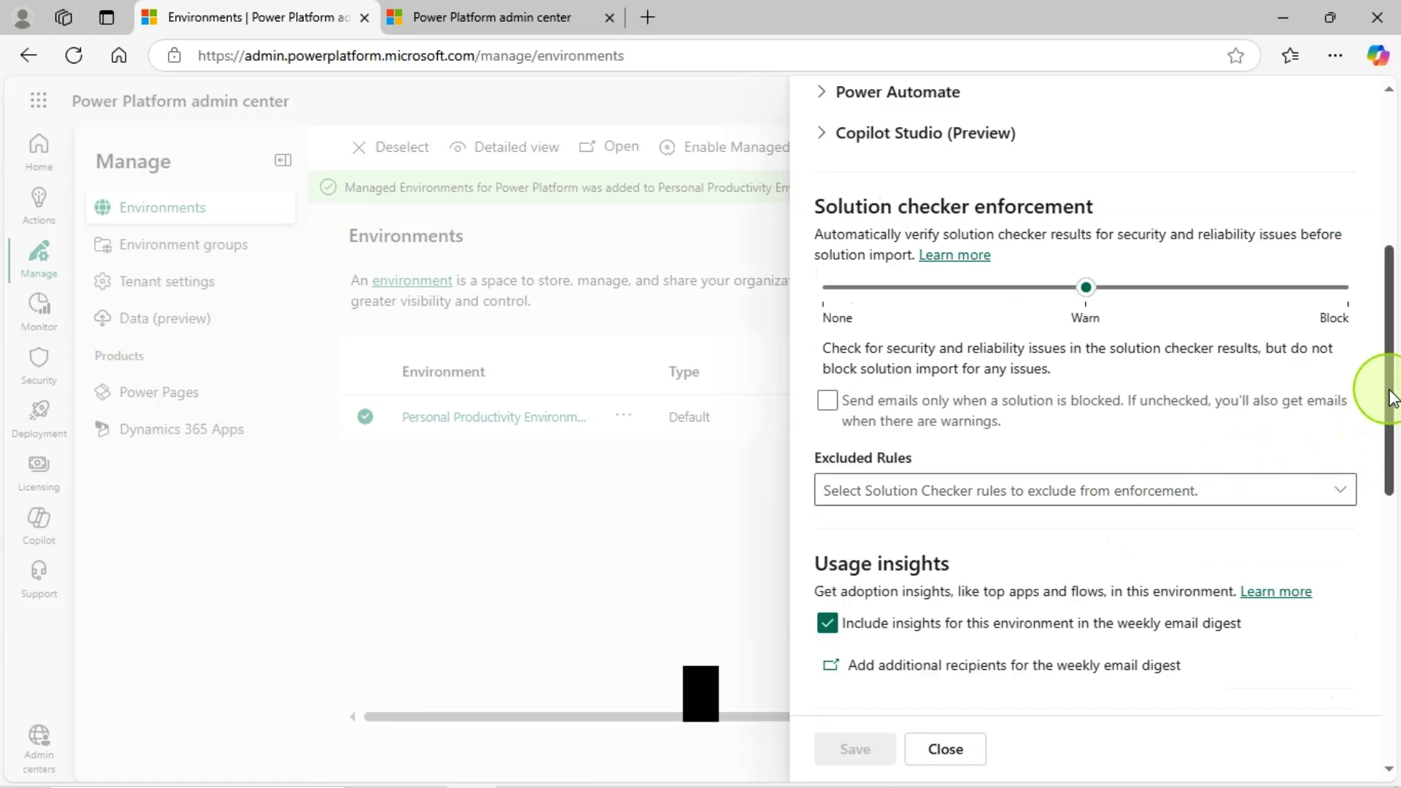
left_click_drag(1392, 398, 1381, 664)
left_click(944, 750)
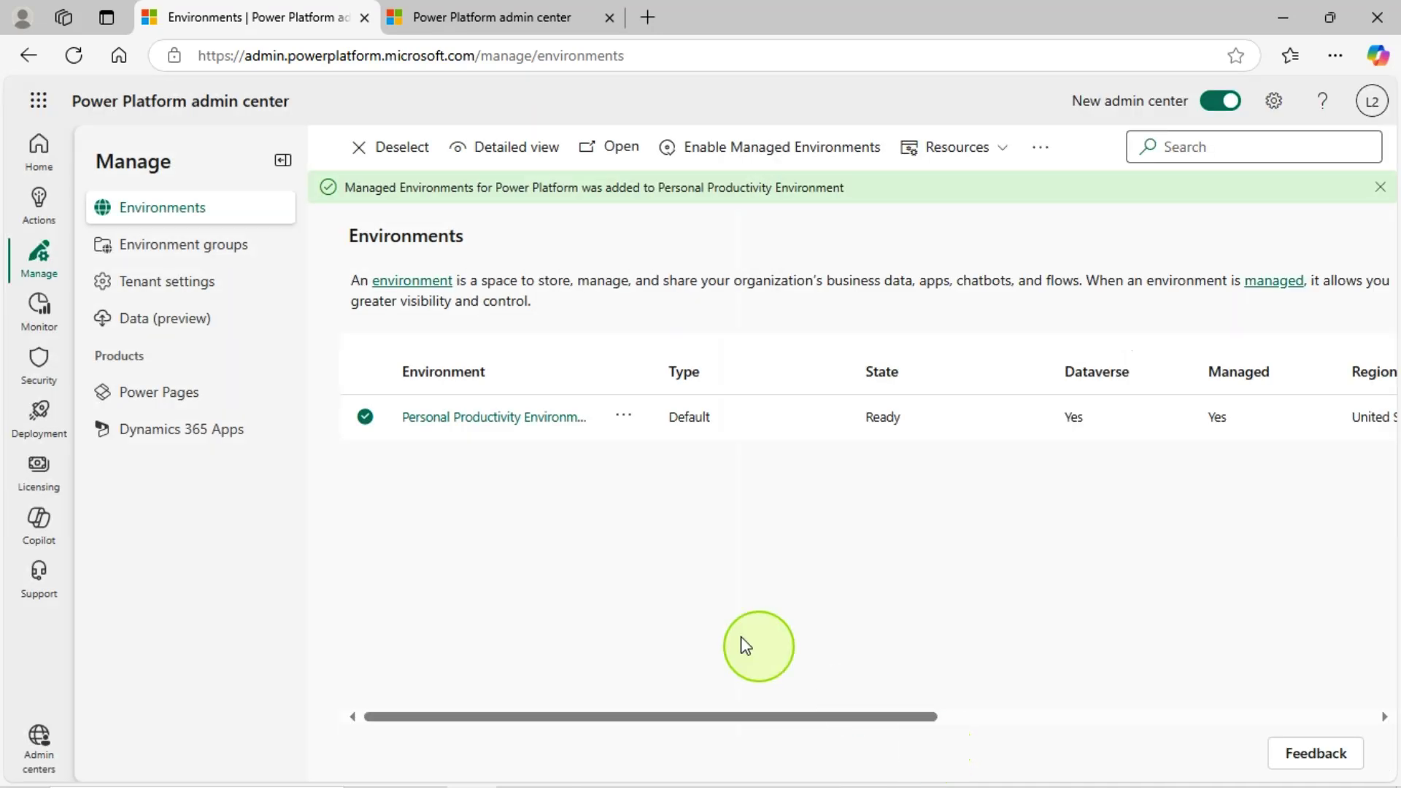
Deselect the Personal Productivity Environment, refresh the environments list, and select that environment again.
left_click(365, 417)
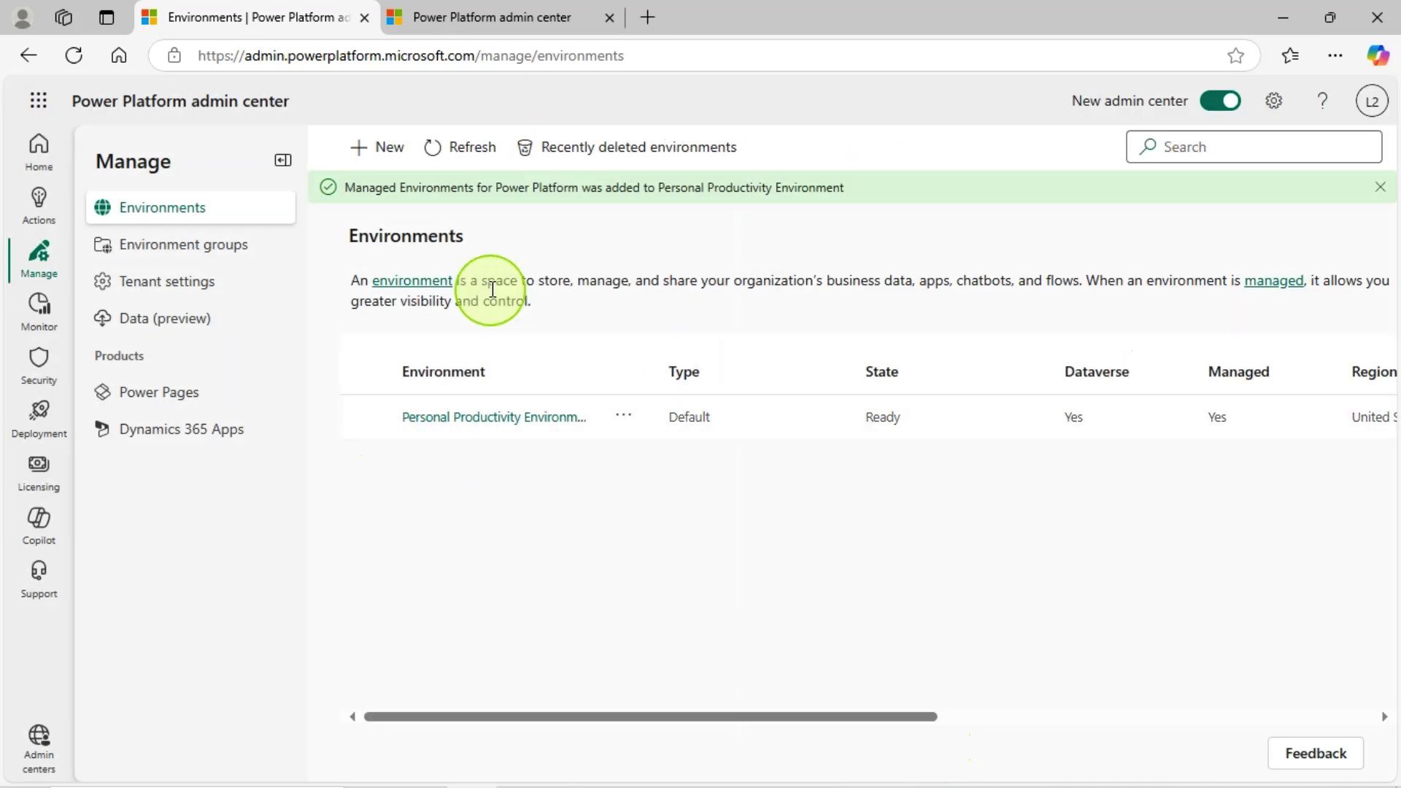
left_click(465, 148)
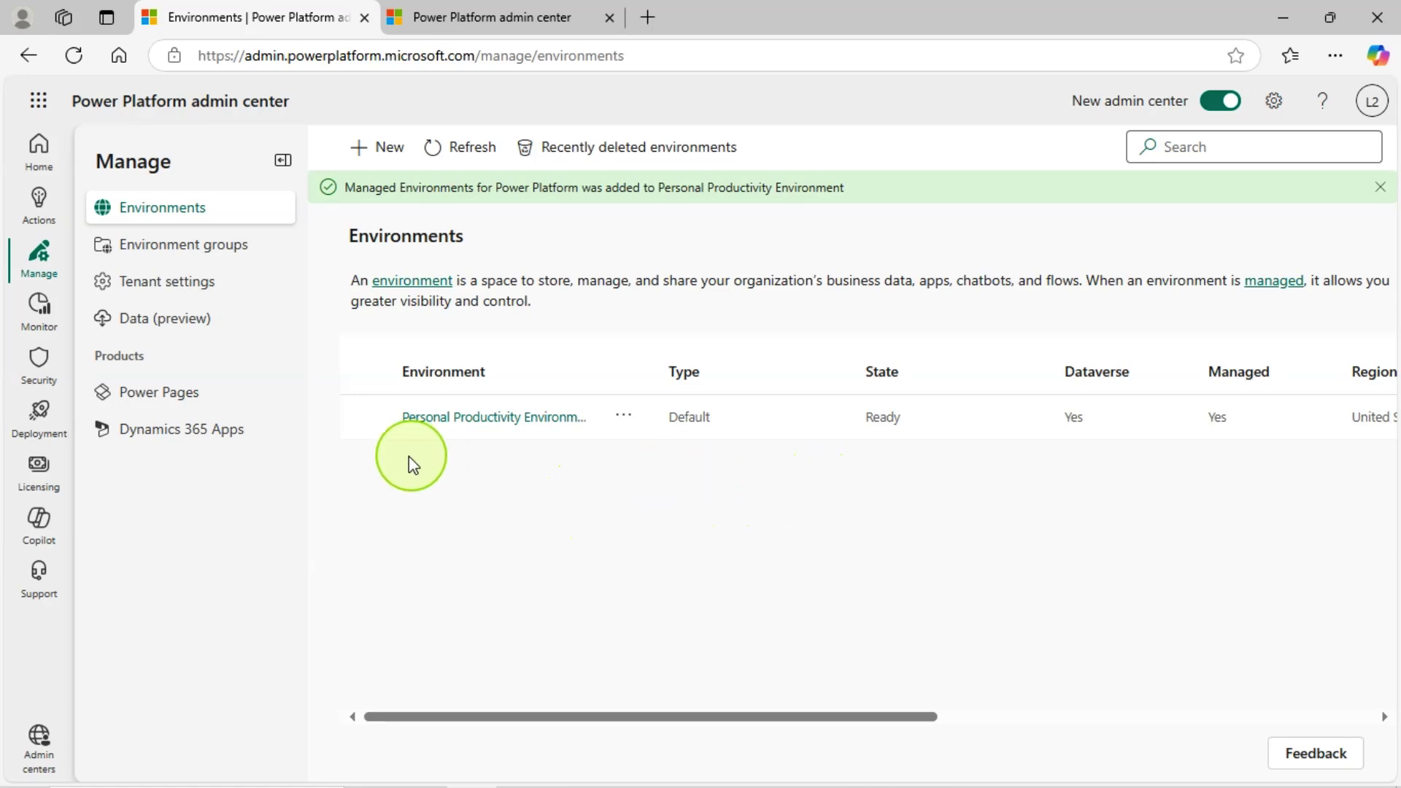
left_click(364, 420)
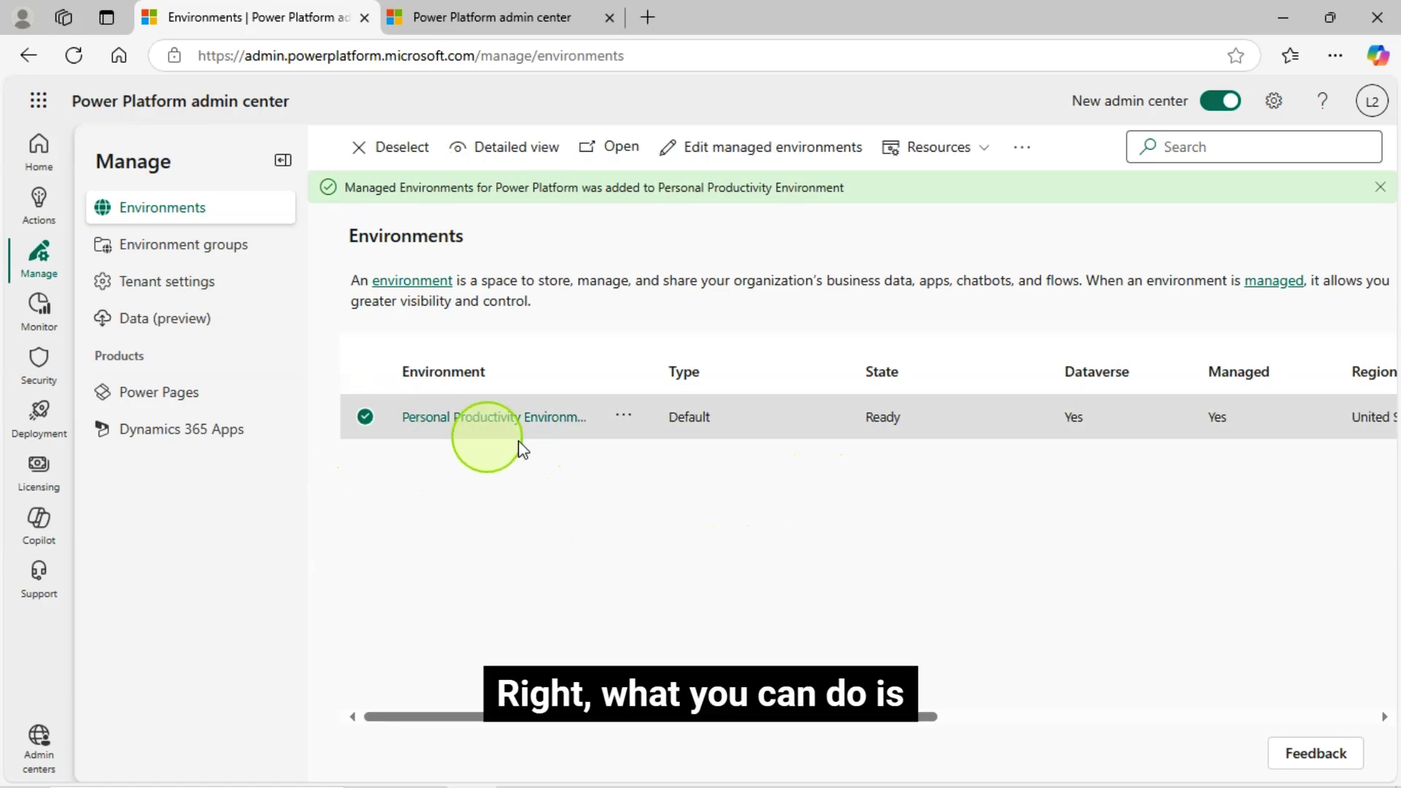
Open Edit managed environments for the Personal Productivity Environment, review its sections from licensing to AI-generated descriptions, and close without saving.
left_click(626, 421)
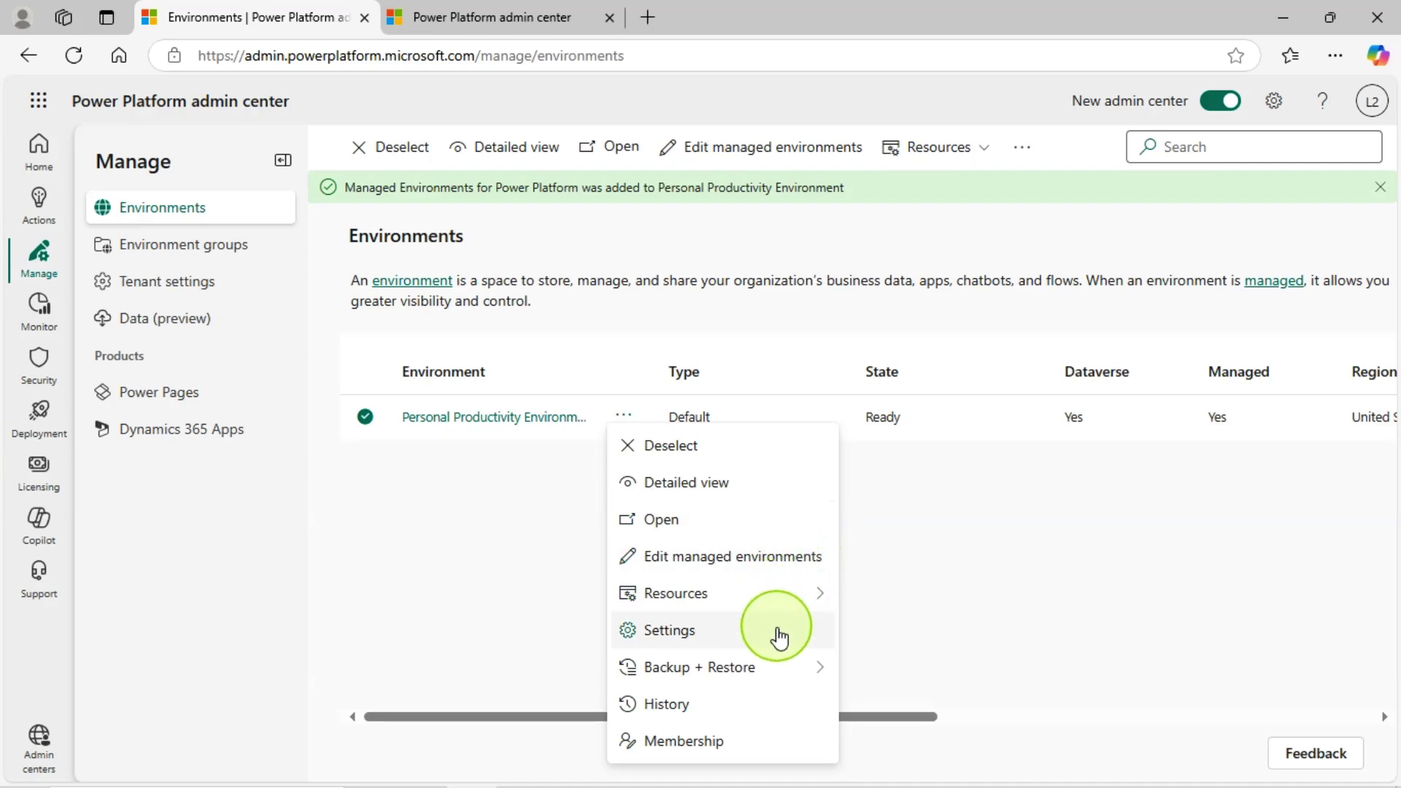
left_click(718, 565)
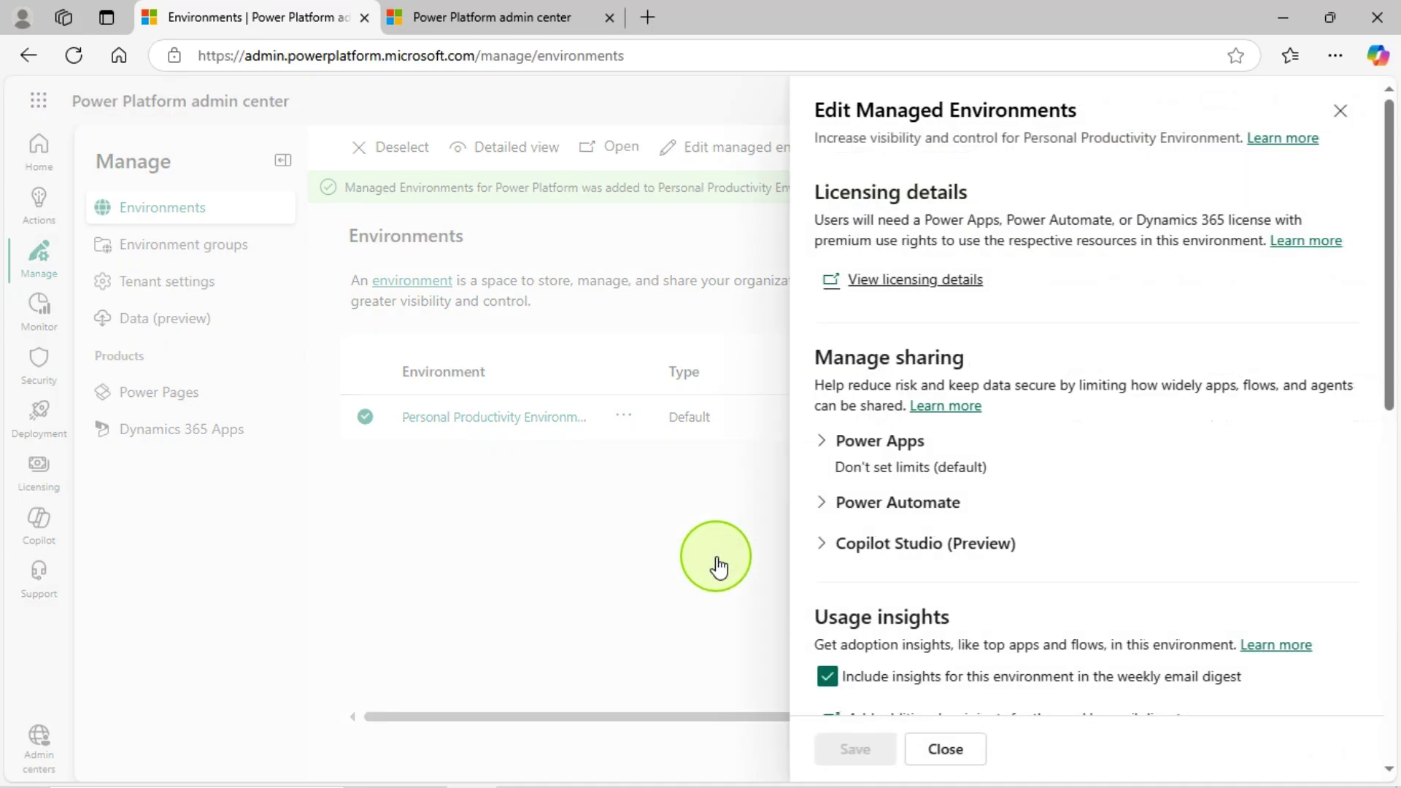
scroll(1192, 487, "down", 2)
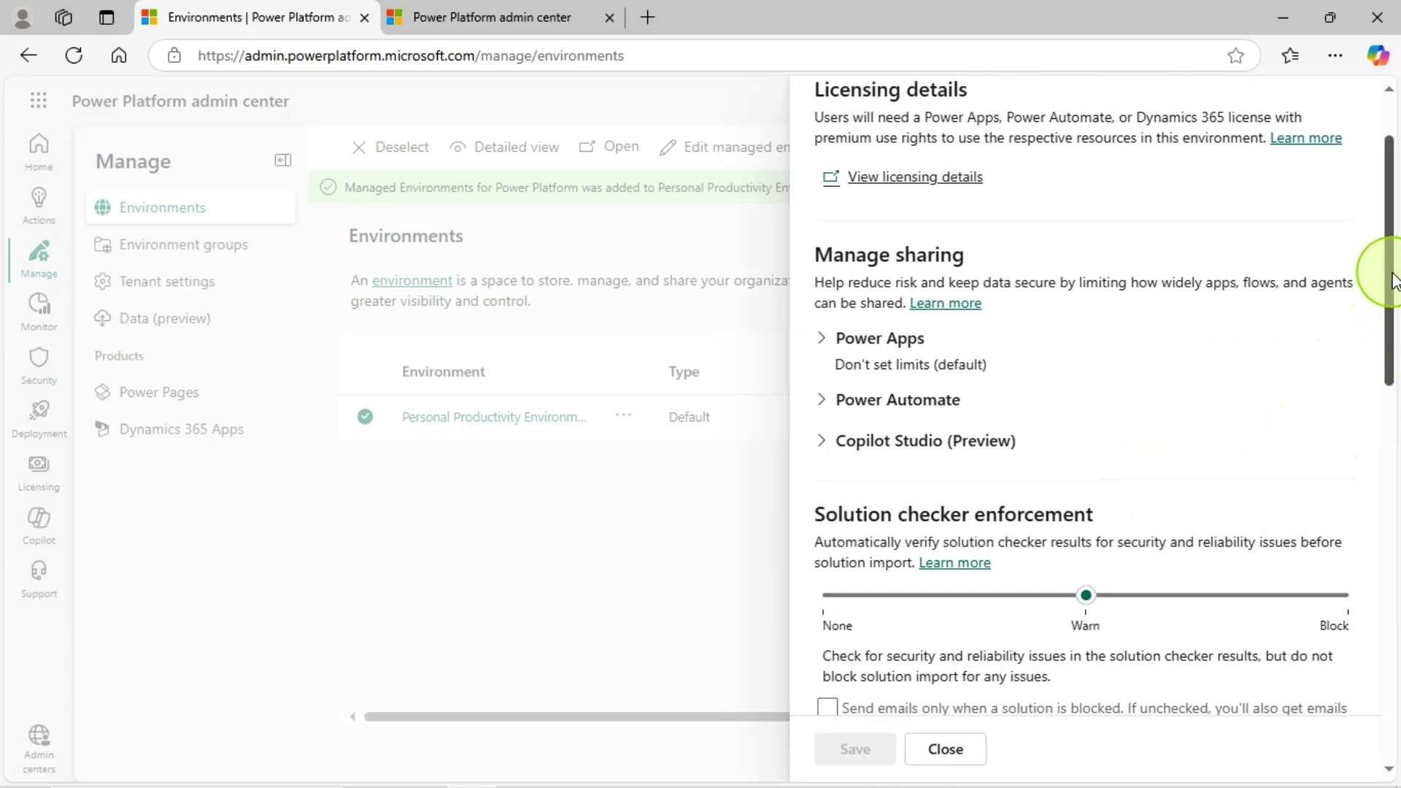
left_click_drag(1394, 281, 1364, 447)
scroll(909, 503, "down", 3)
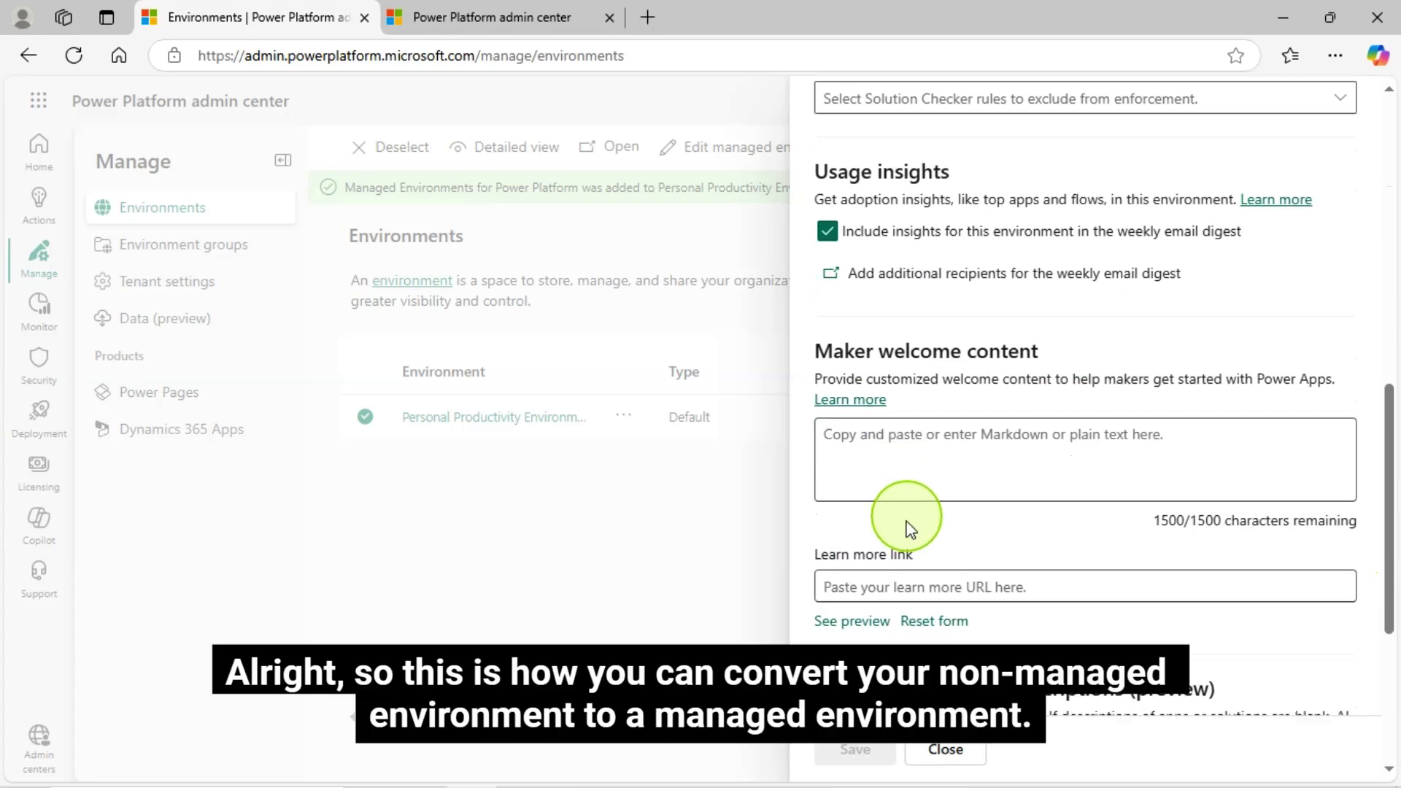
scroll(907, 529, "down", 3)
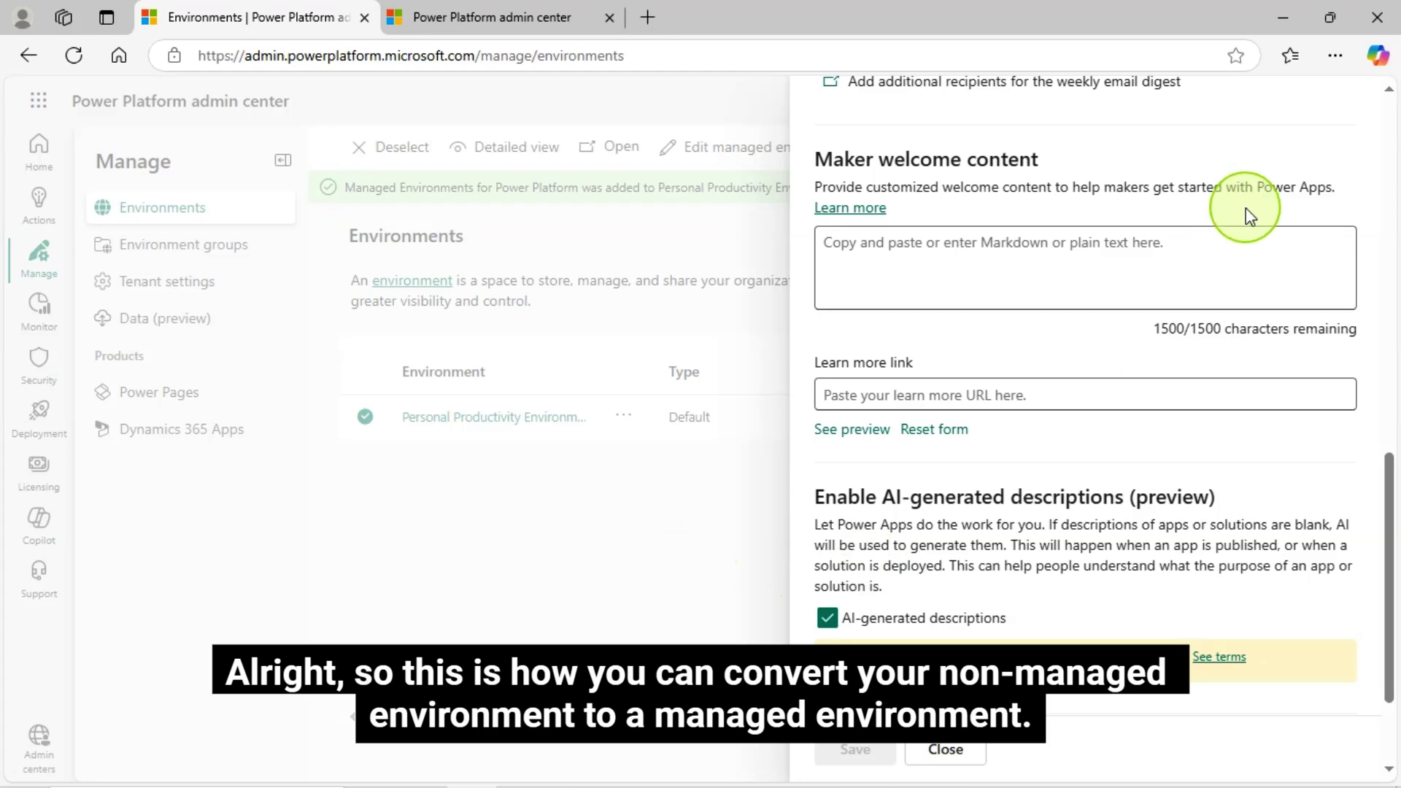
left_click_drag(1394, 503, 1377, 151)
left_click(607, 494)
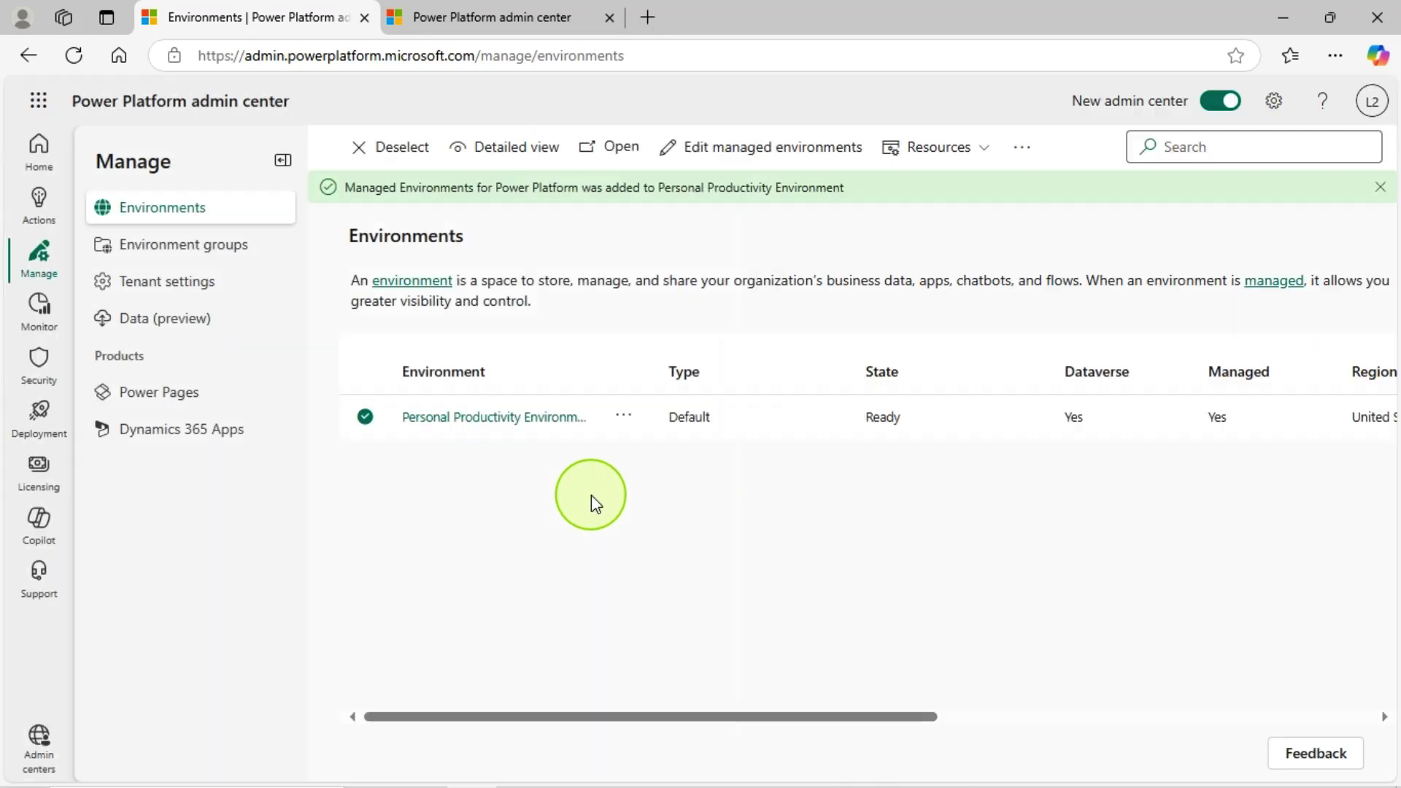